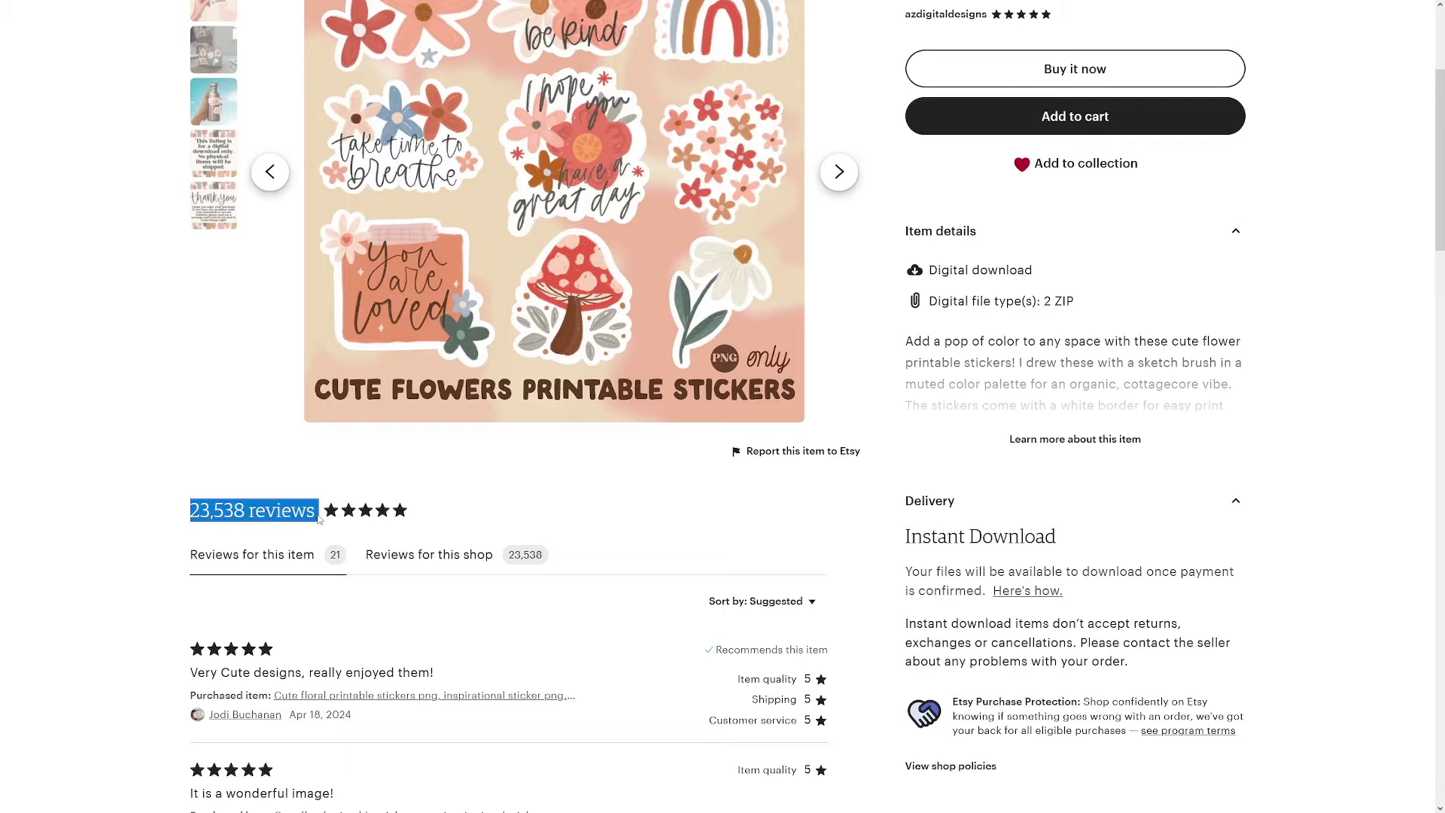
left_click(334, 516)
scroll(446, 463, "up", 3)
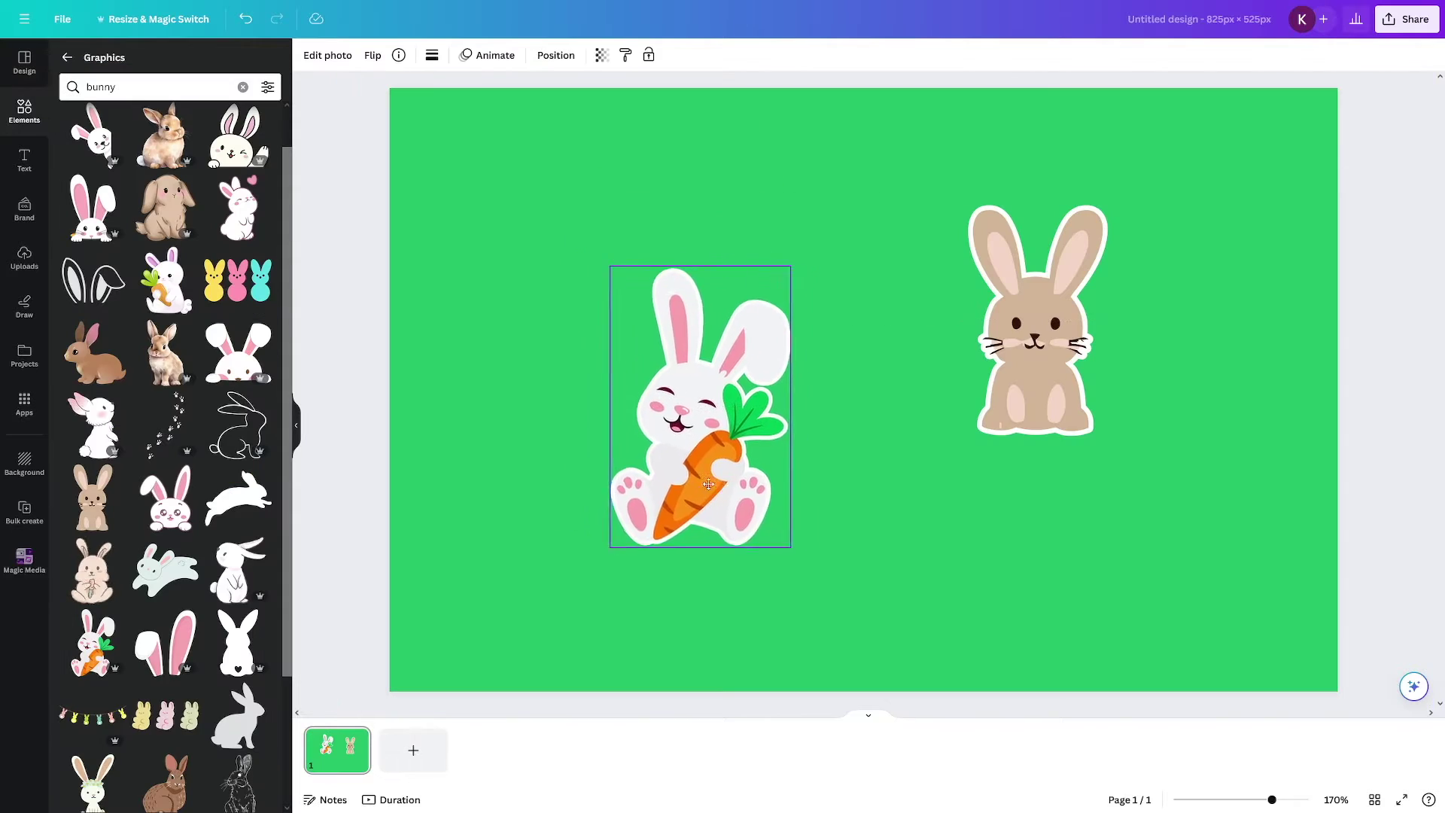
left_click_drag(700, 404, 726, 316)
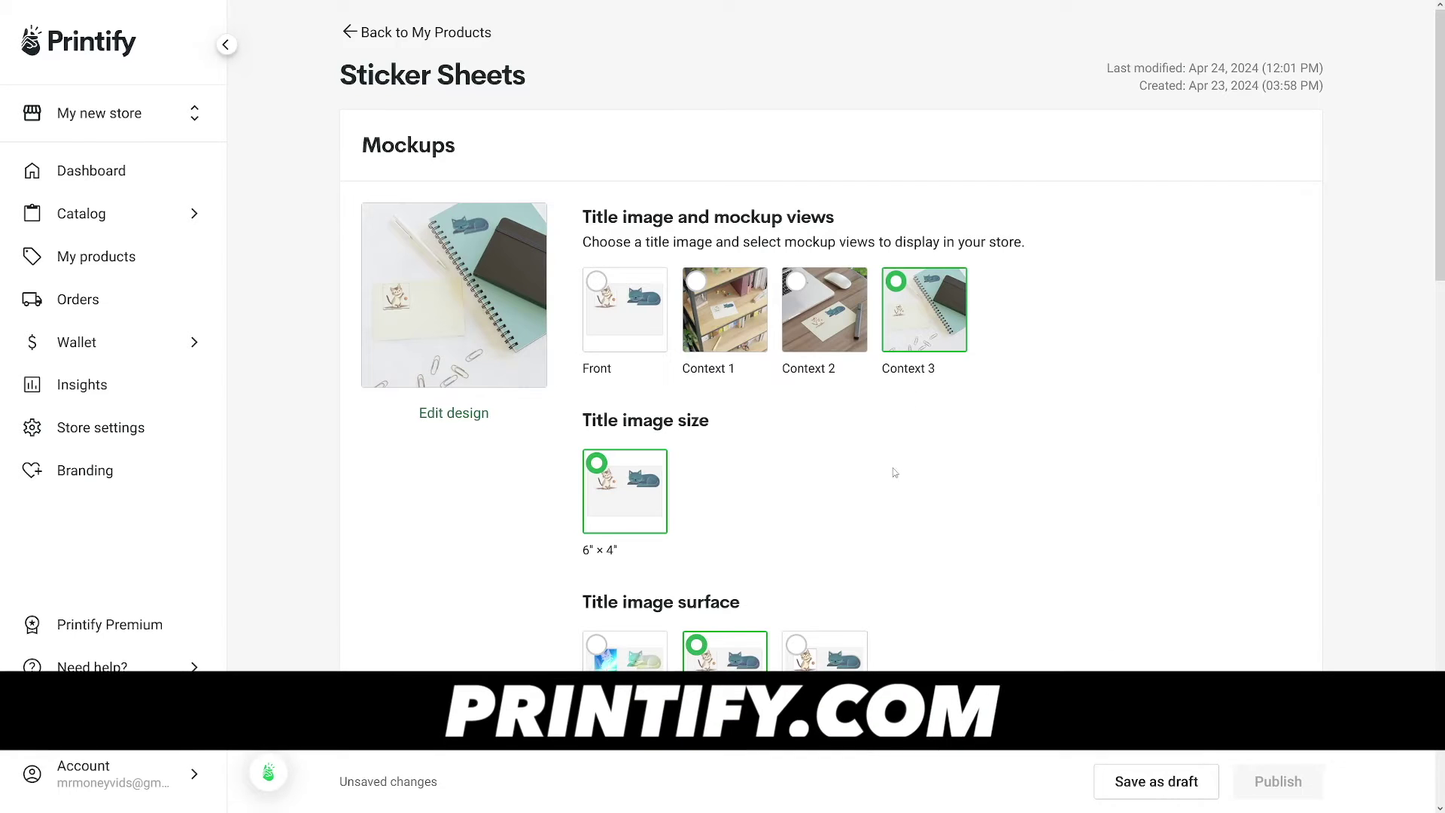
left_click(397, 297)
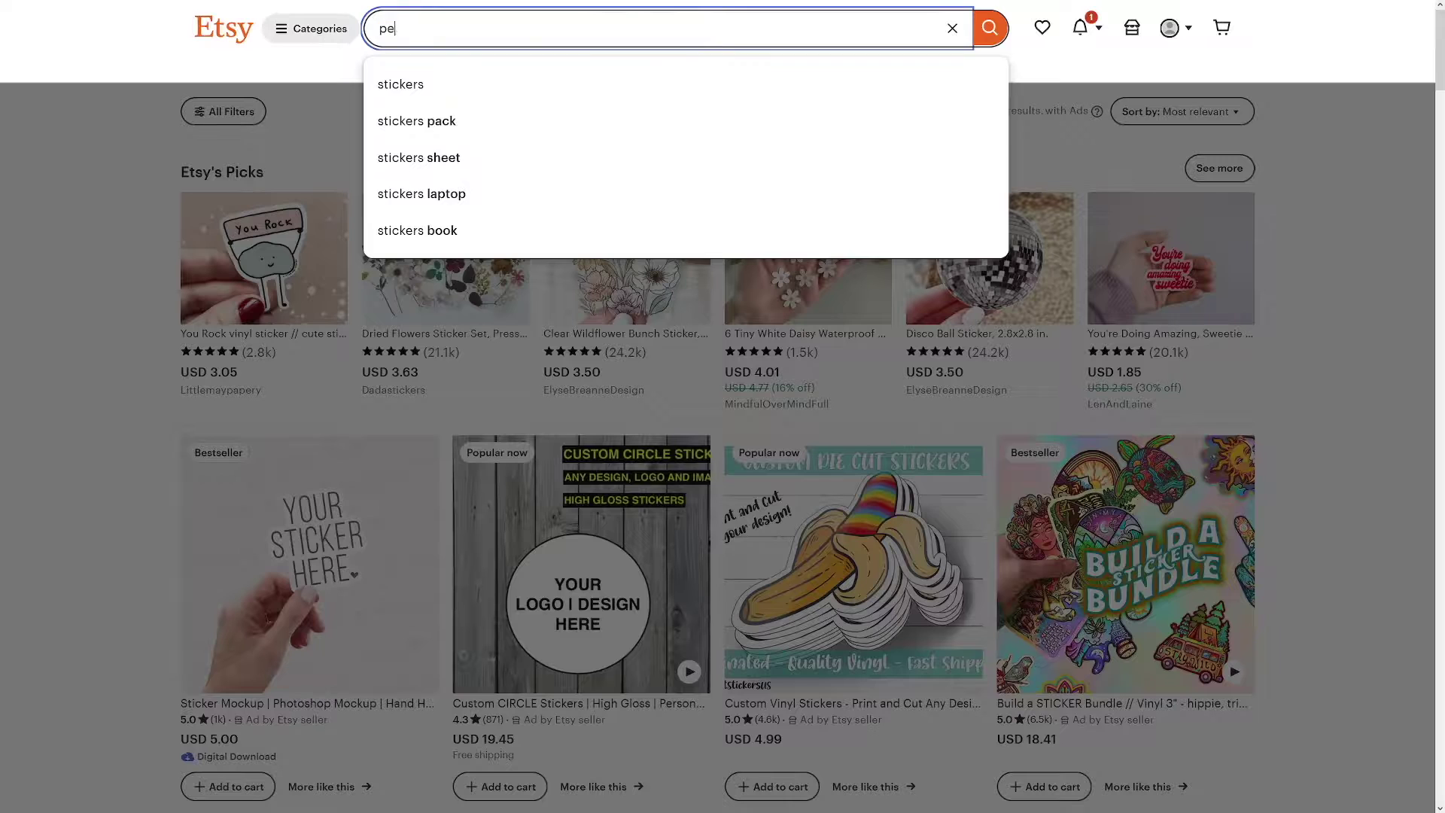
Search Etsy for "pet stickers" and browse the listings.
type("stickers")
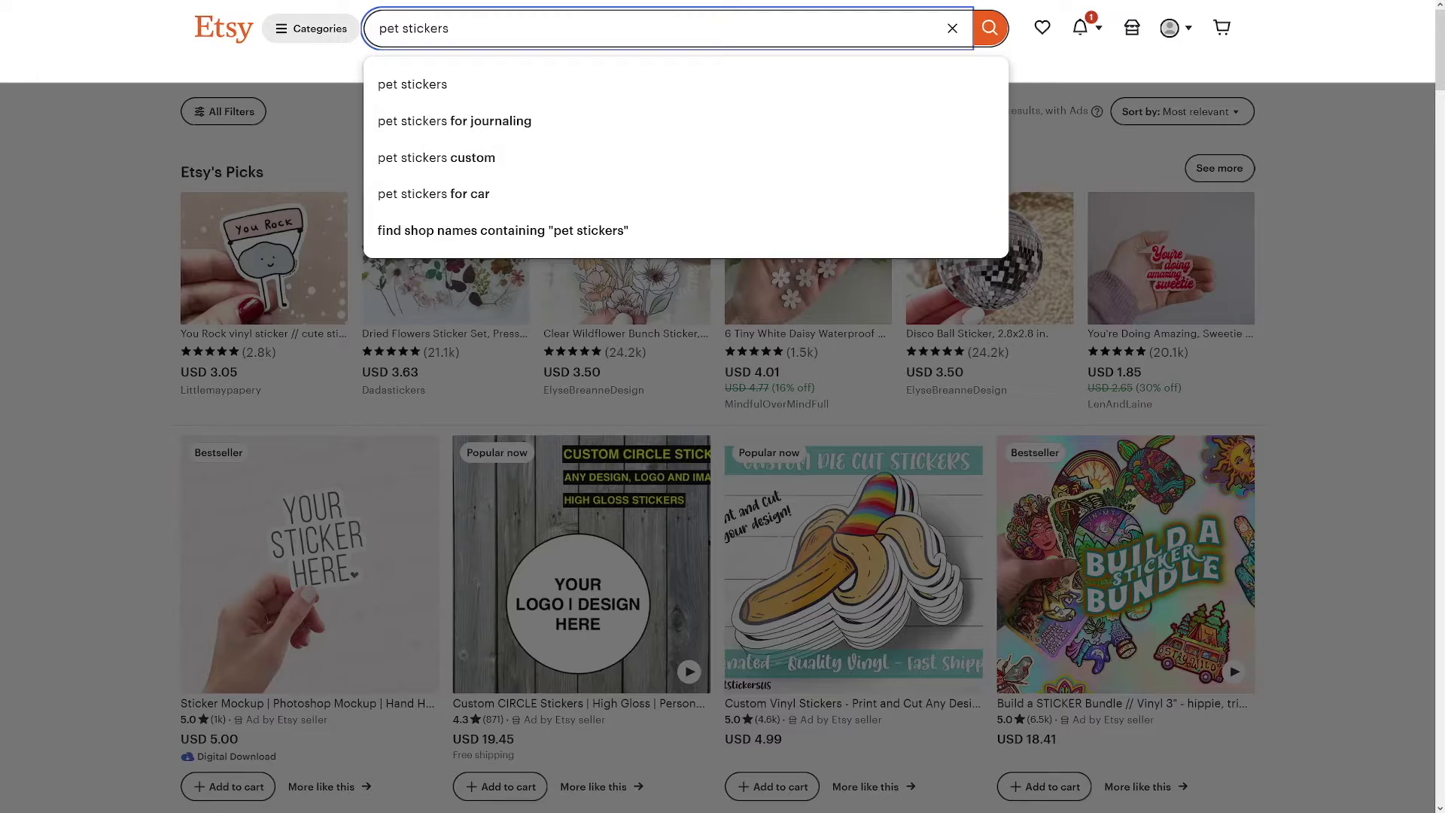
key("Return")
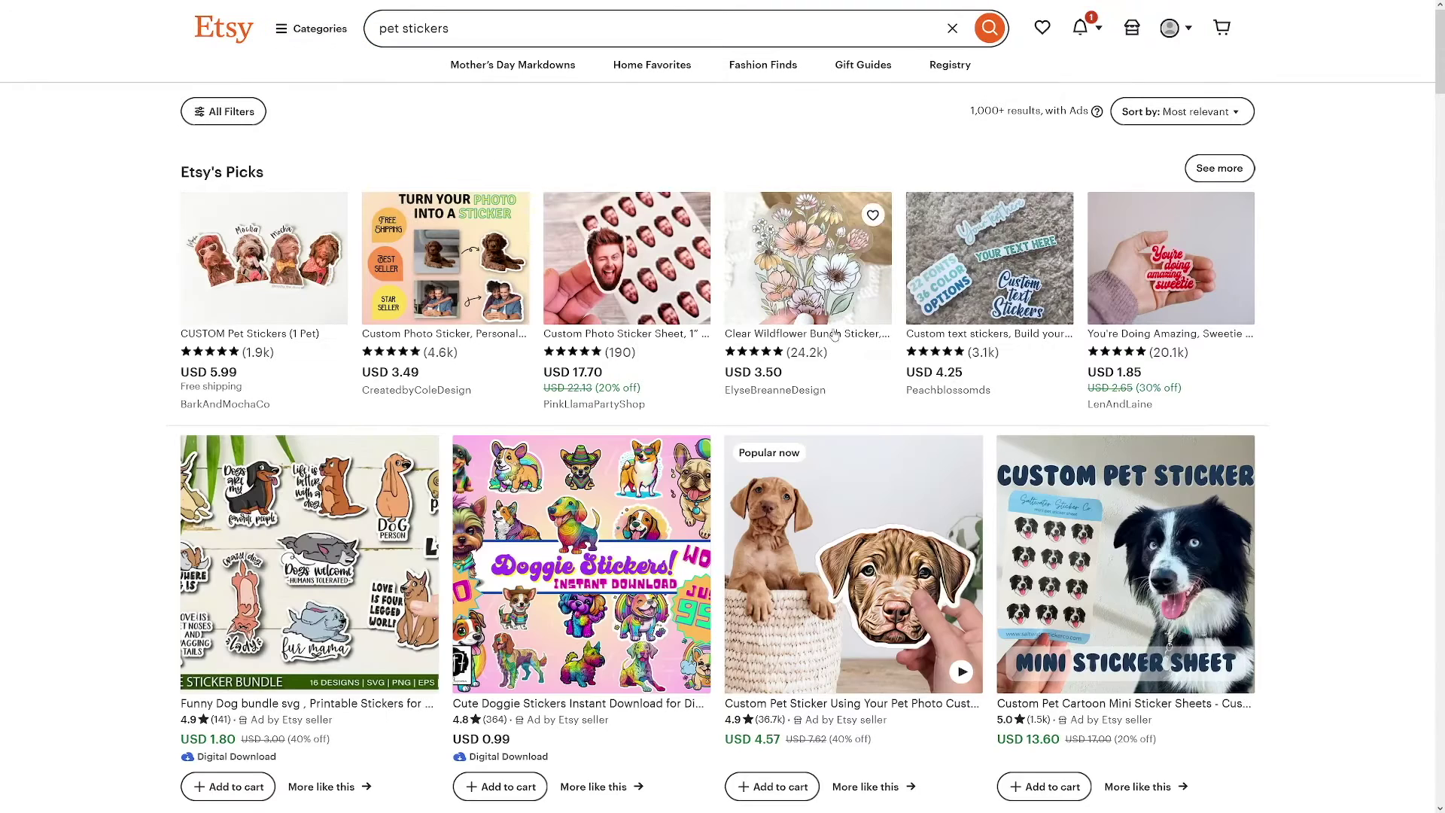
scroll(1302, 310, "down", 5)
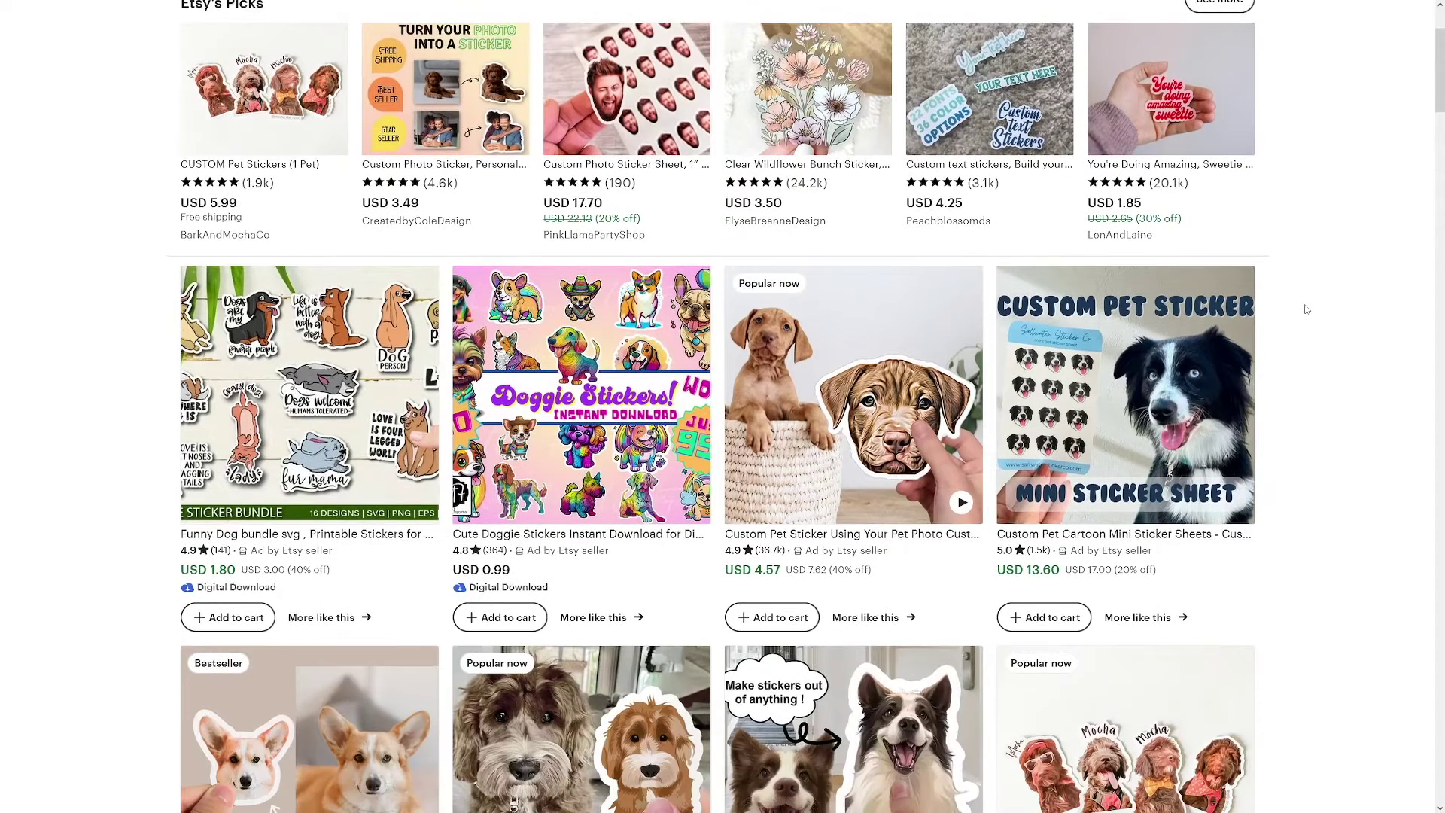
scroll(1307, 309, "down", 6)
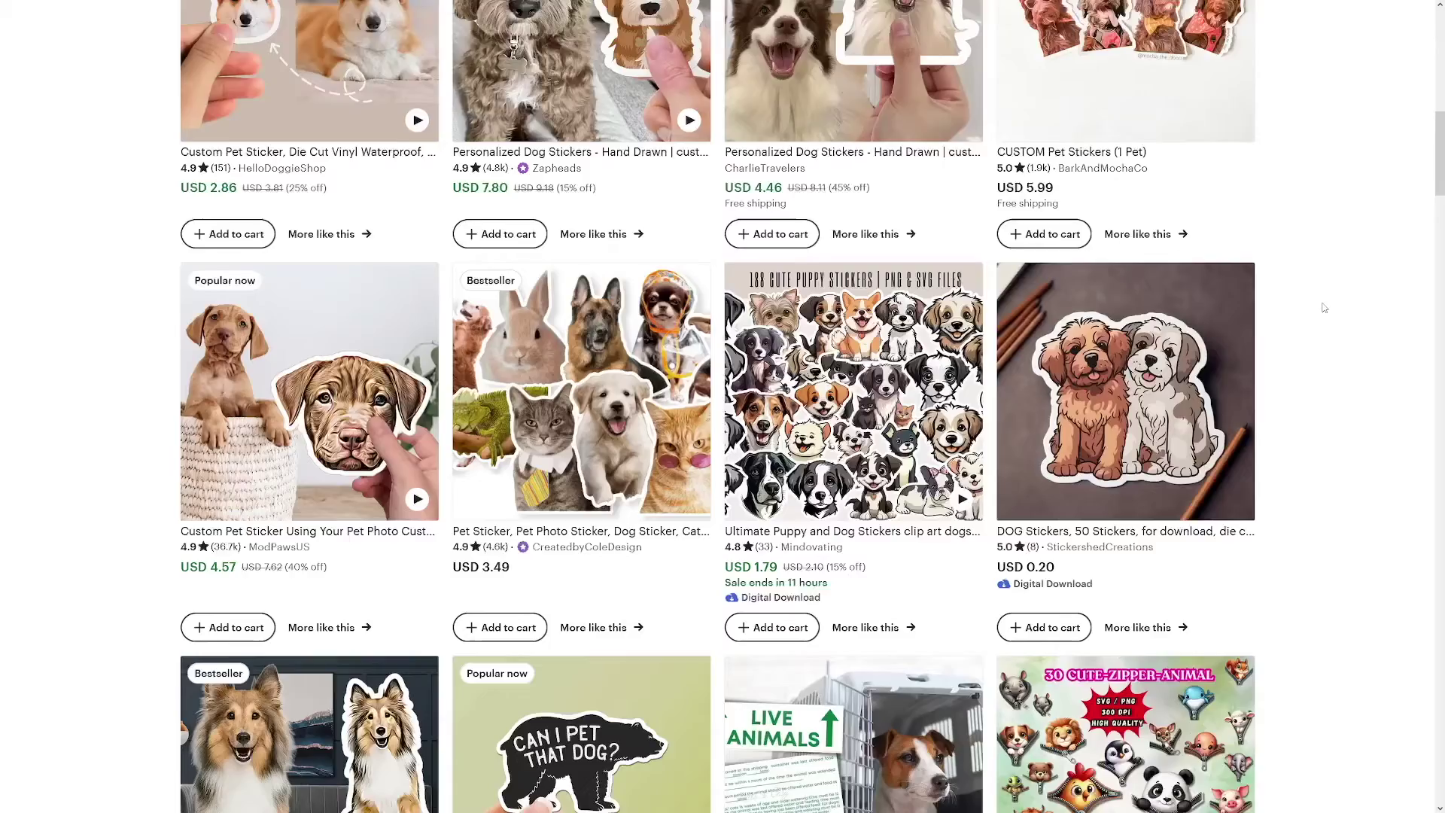
scroll(1321, 308, "down", 5)
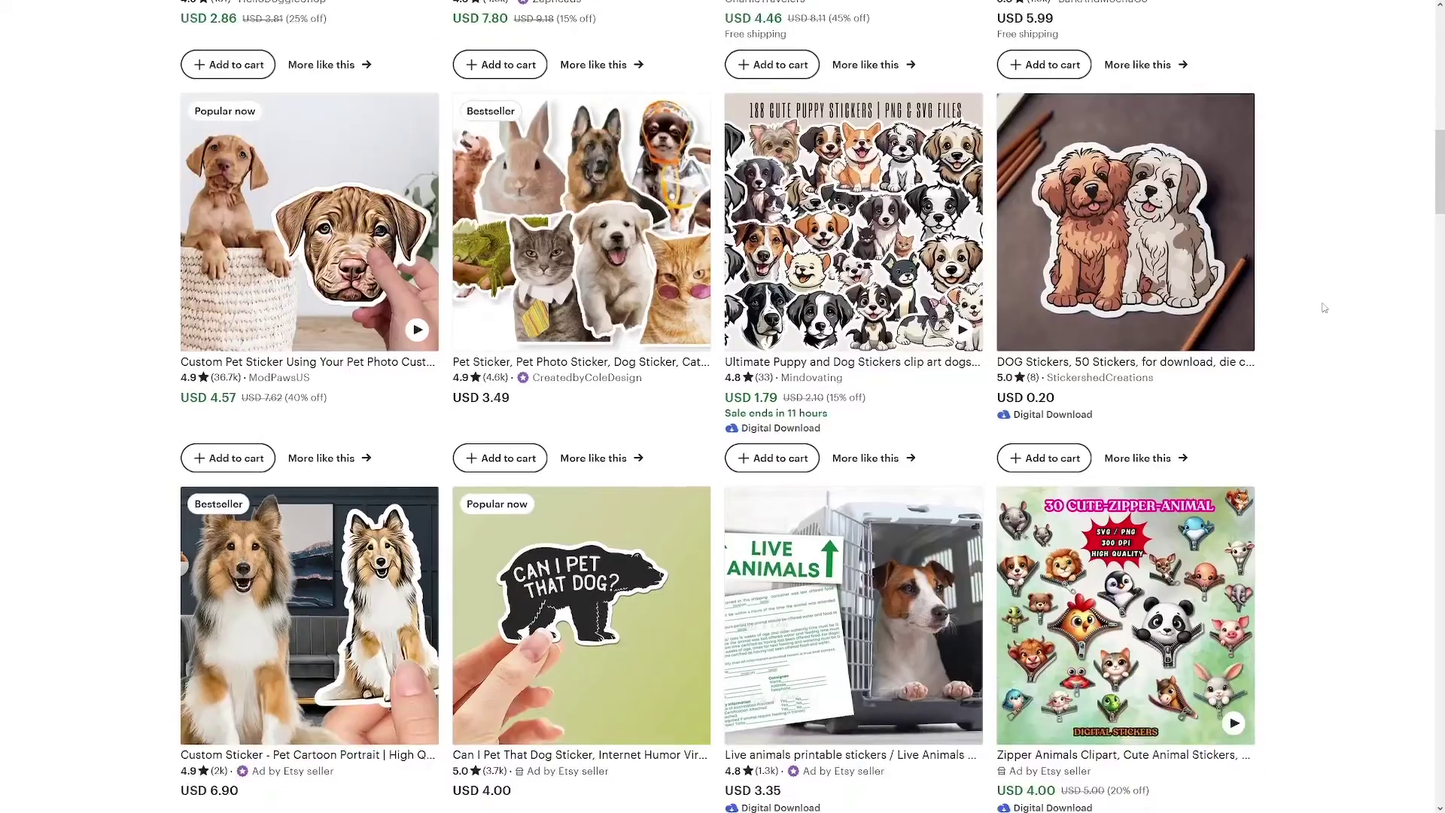
scroll(1324, 308, "down", 5)
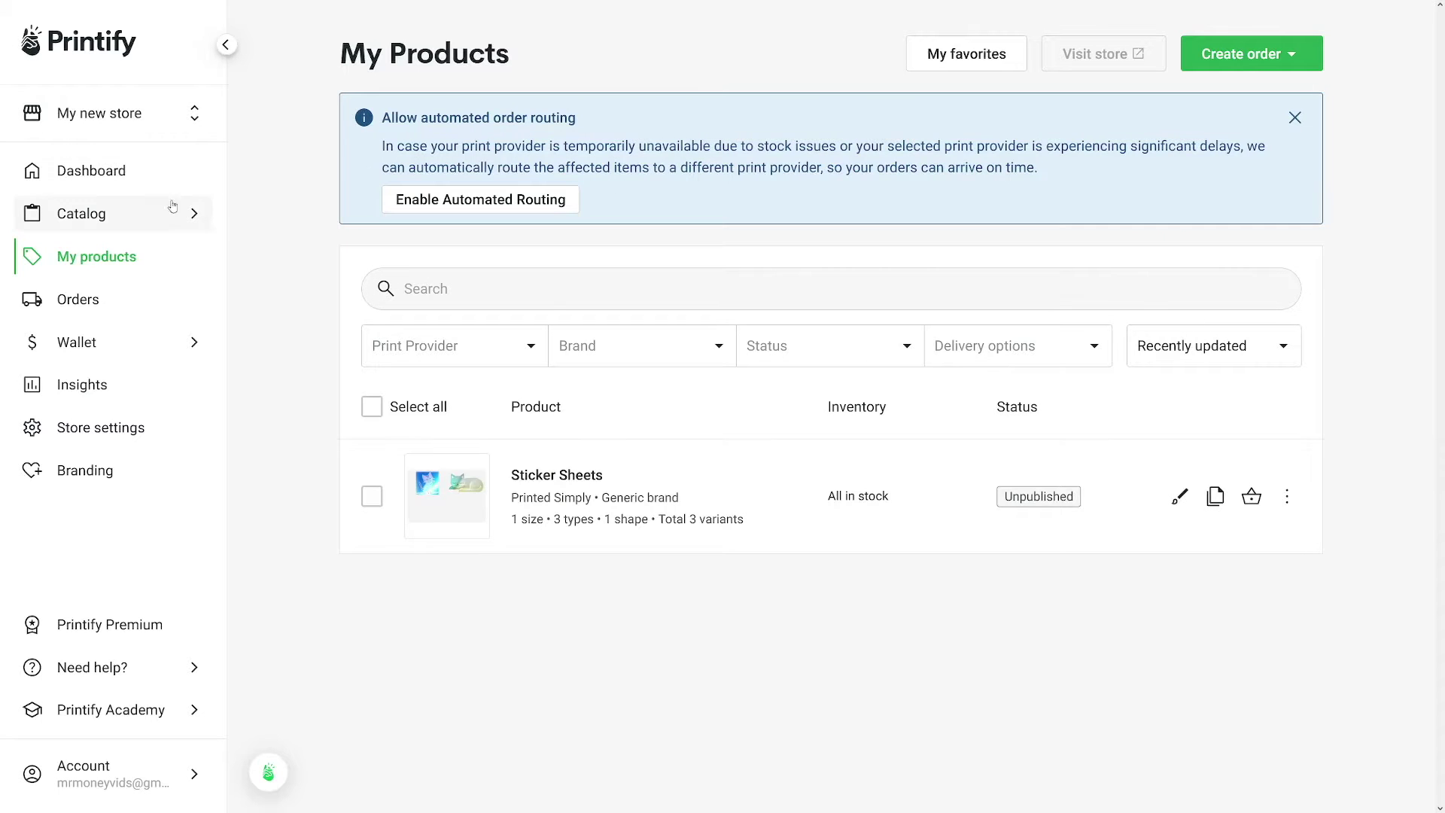
In Printify, open the catalog's Other accessories category and search the catalog for "sticker".
left_click(192, 212)
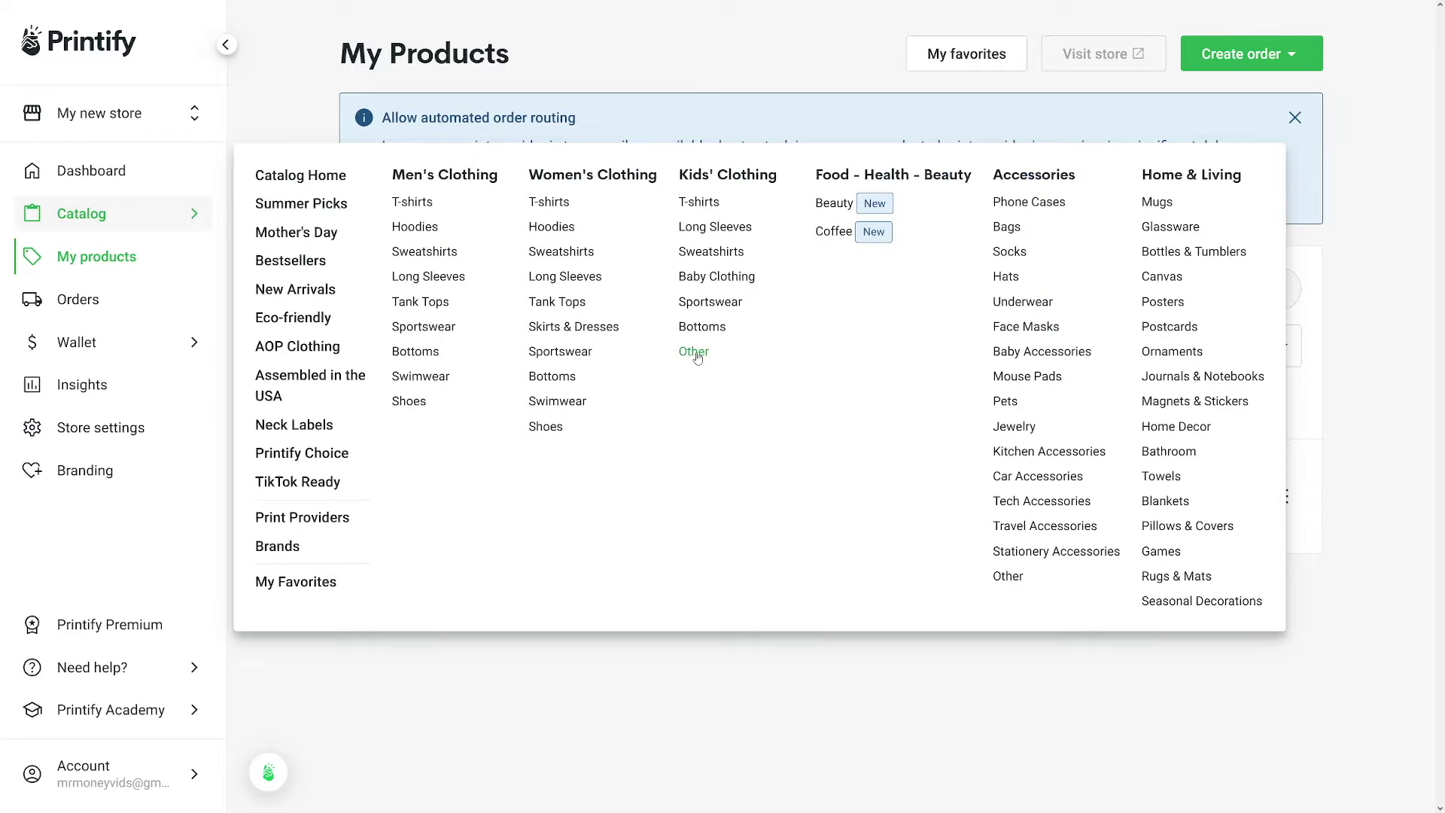
left_click(1006, 578)
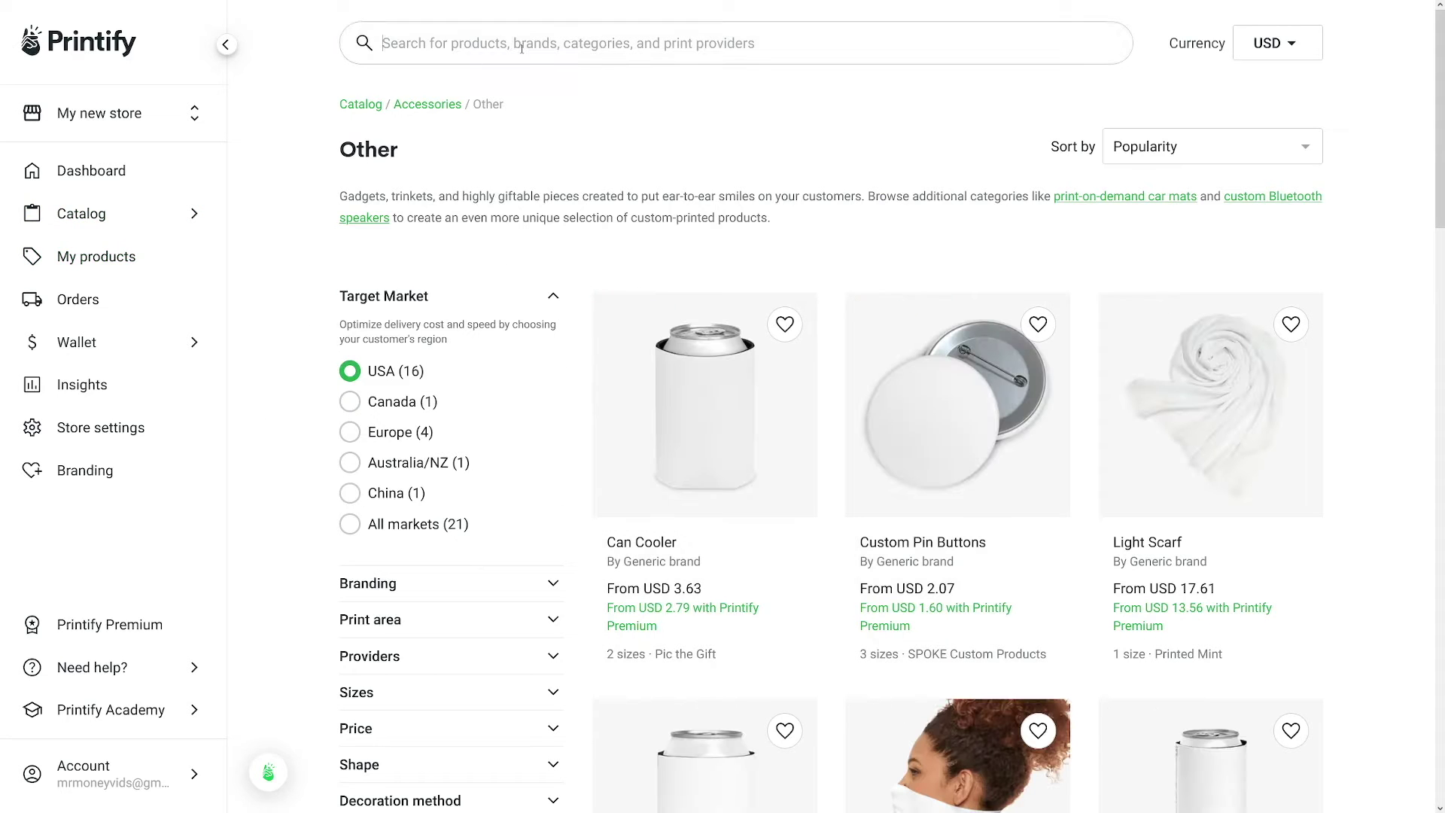
left_click(493, 43)
type("sticker")
key("Return")
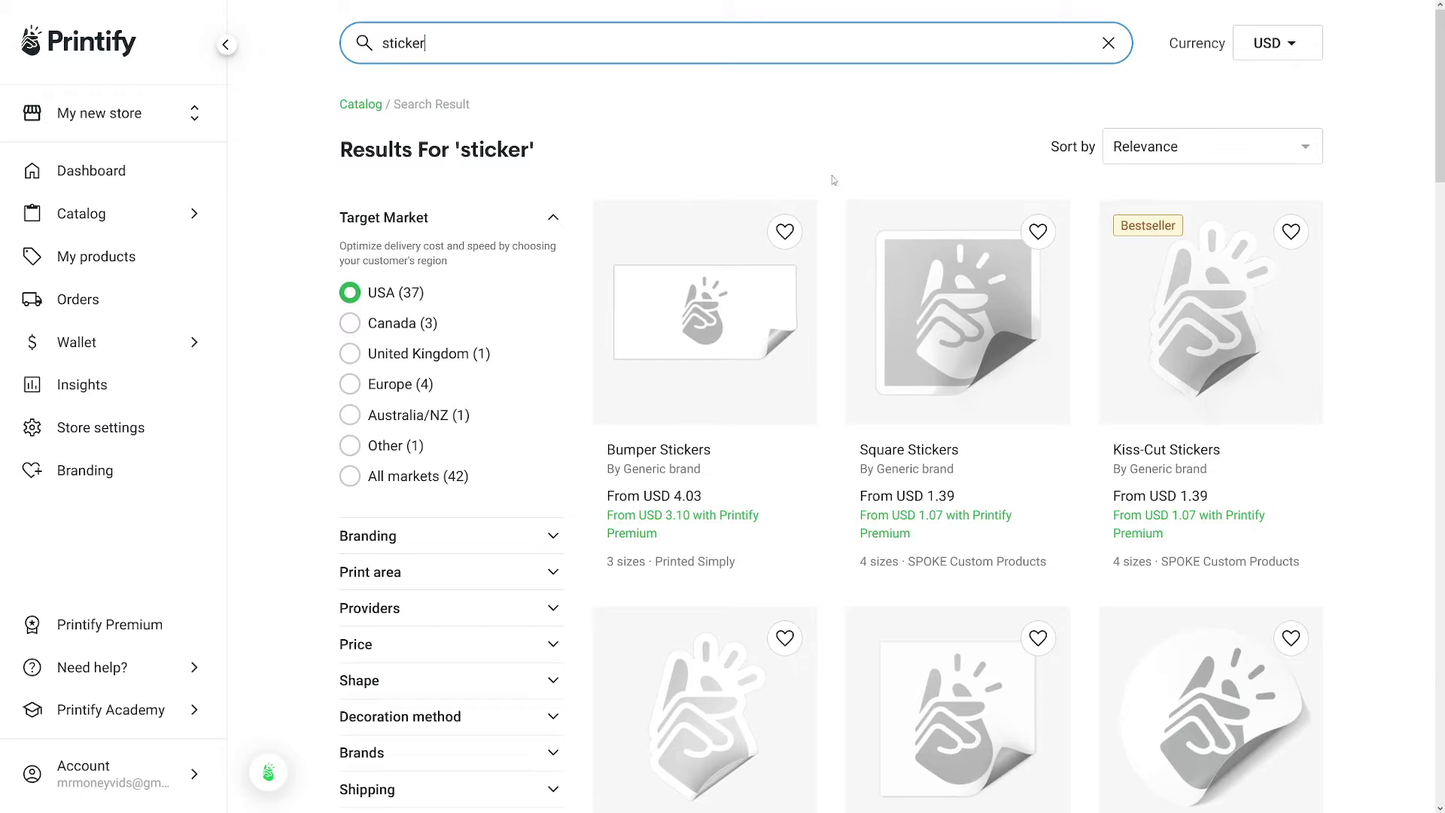
scroll(832, 181, "down", 1)
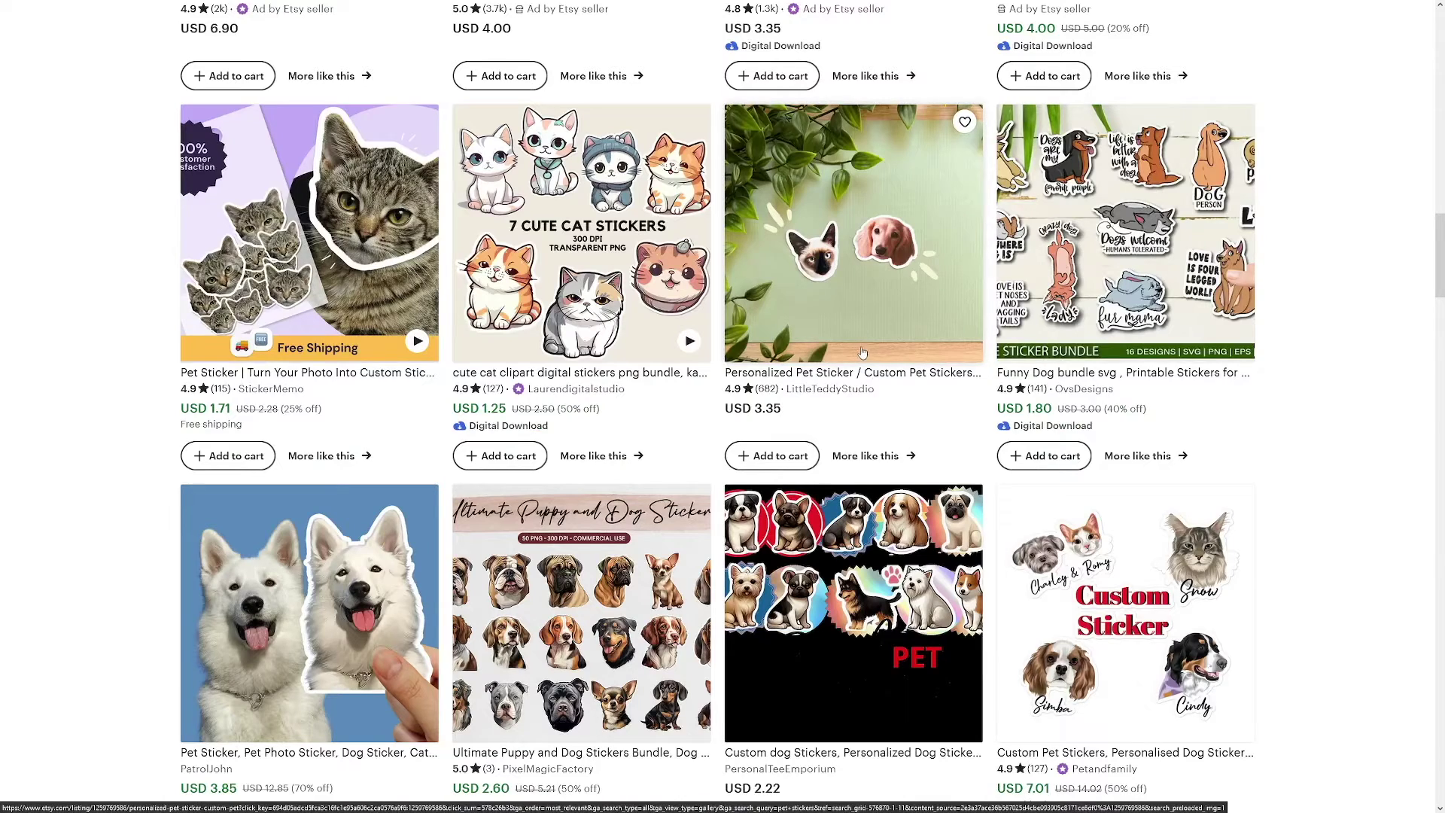
Switch back to Etsy and examine more of the pet sticker listings, comparing designs and prices.
scroll(863, 353, "down", 2)
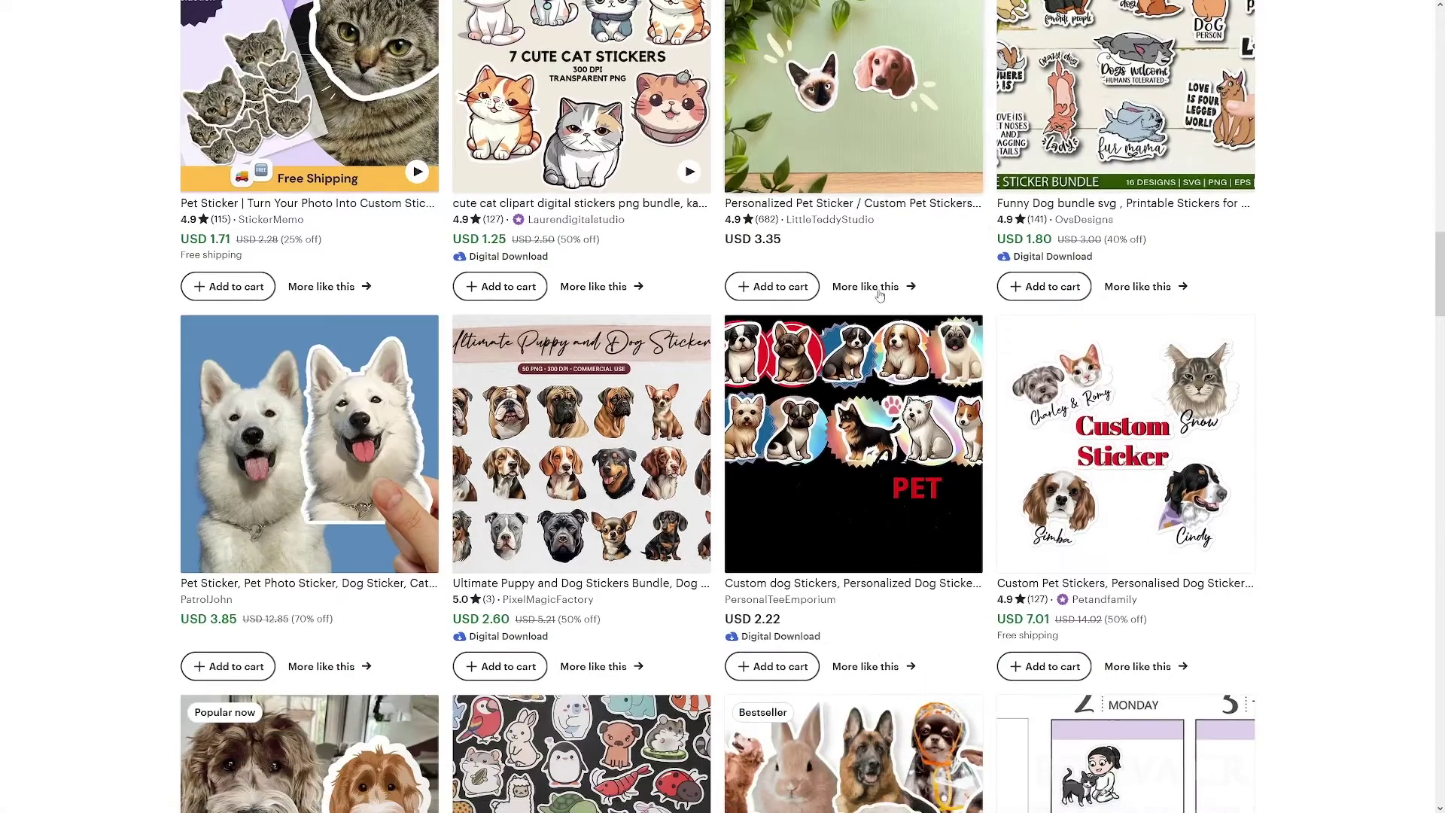
scroll(941, 347, "down", 3)
scroll(941, 347, "down", 1)
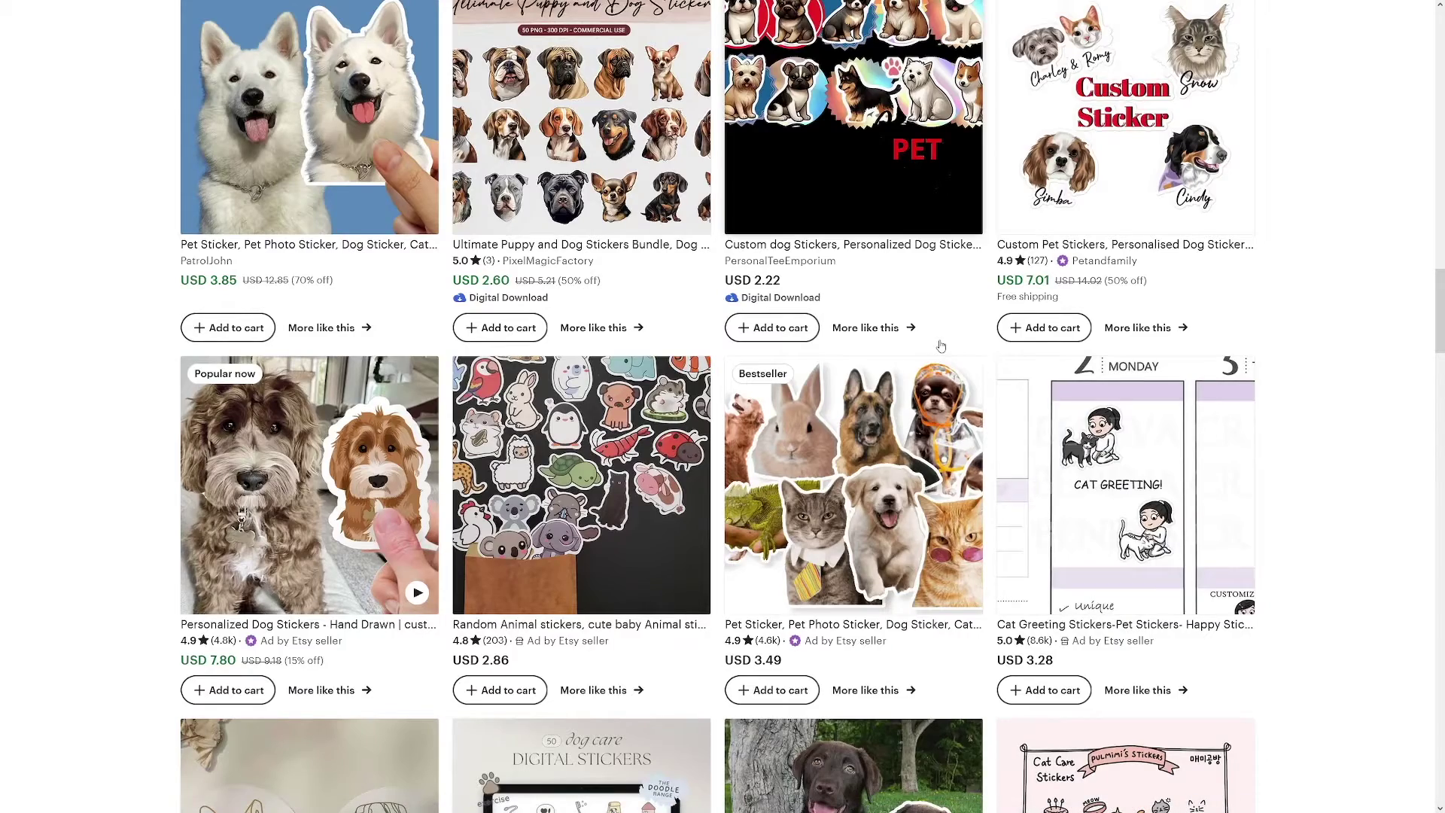
scroll(941, 347, "up", 9)
scroll(941, 346, "up", 7)
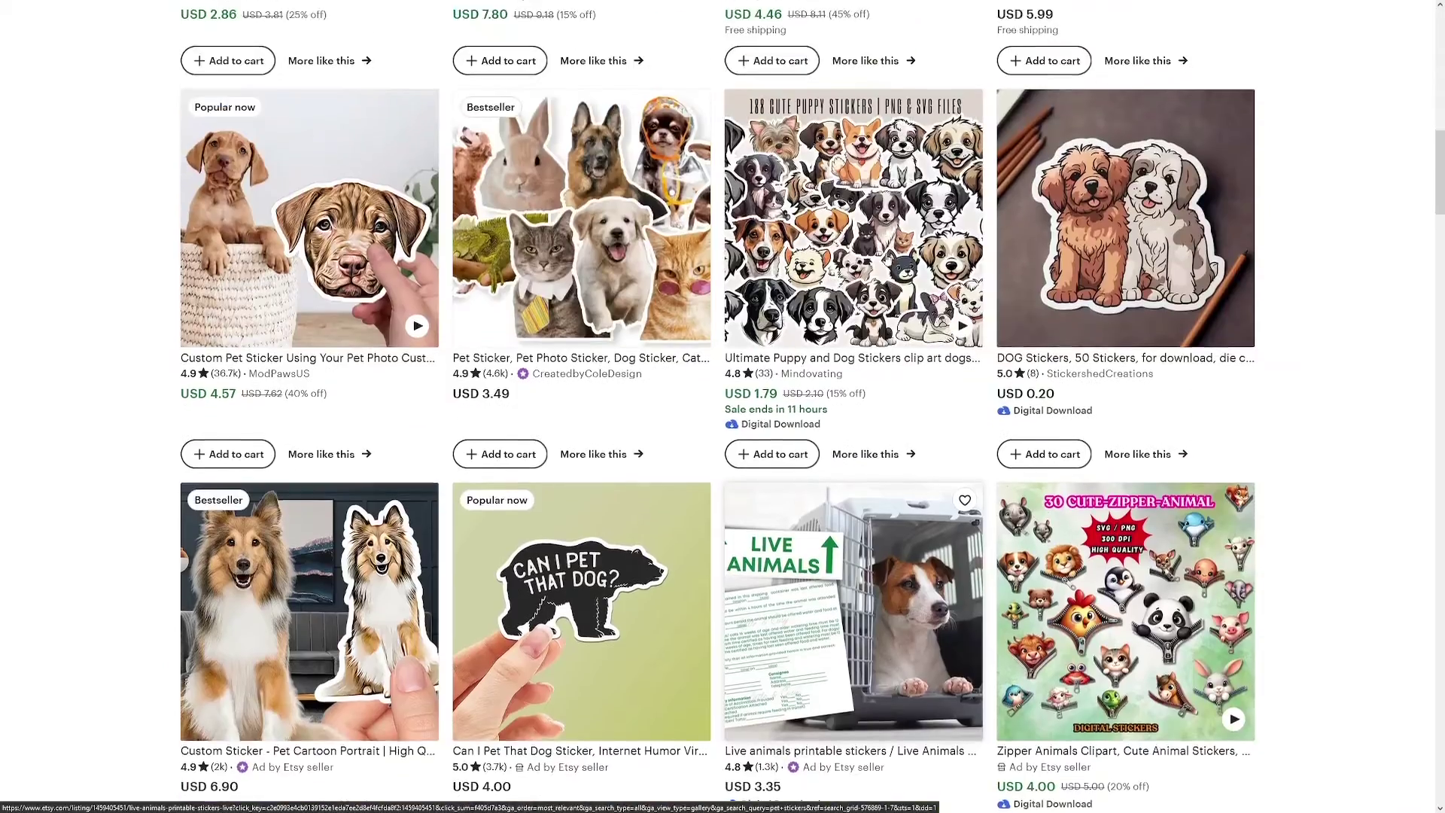
scroll(853, 611, "up", 4)
left_click(1013, 328)
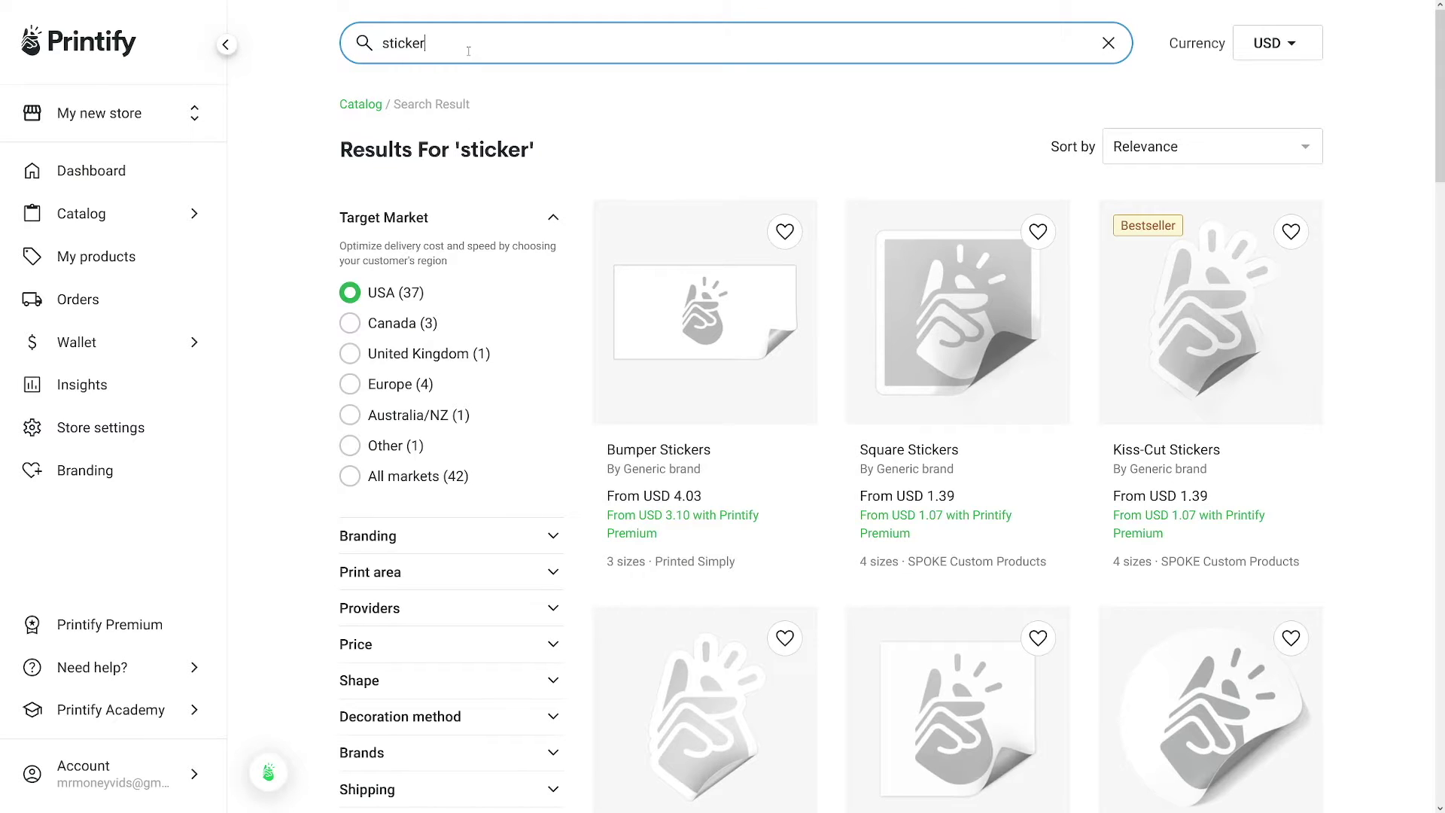
In Printify, replace the catalog search with "sheet sticker".
key("BackSpace")
key("BackSpace")
key("BackSpace")
key("BackSpace")
key("BackSpace")
type("hee")
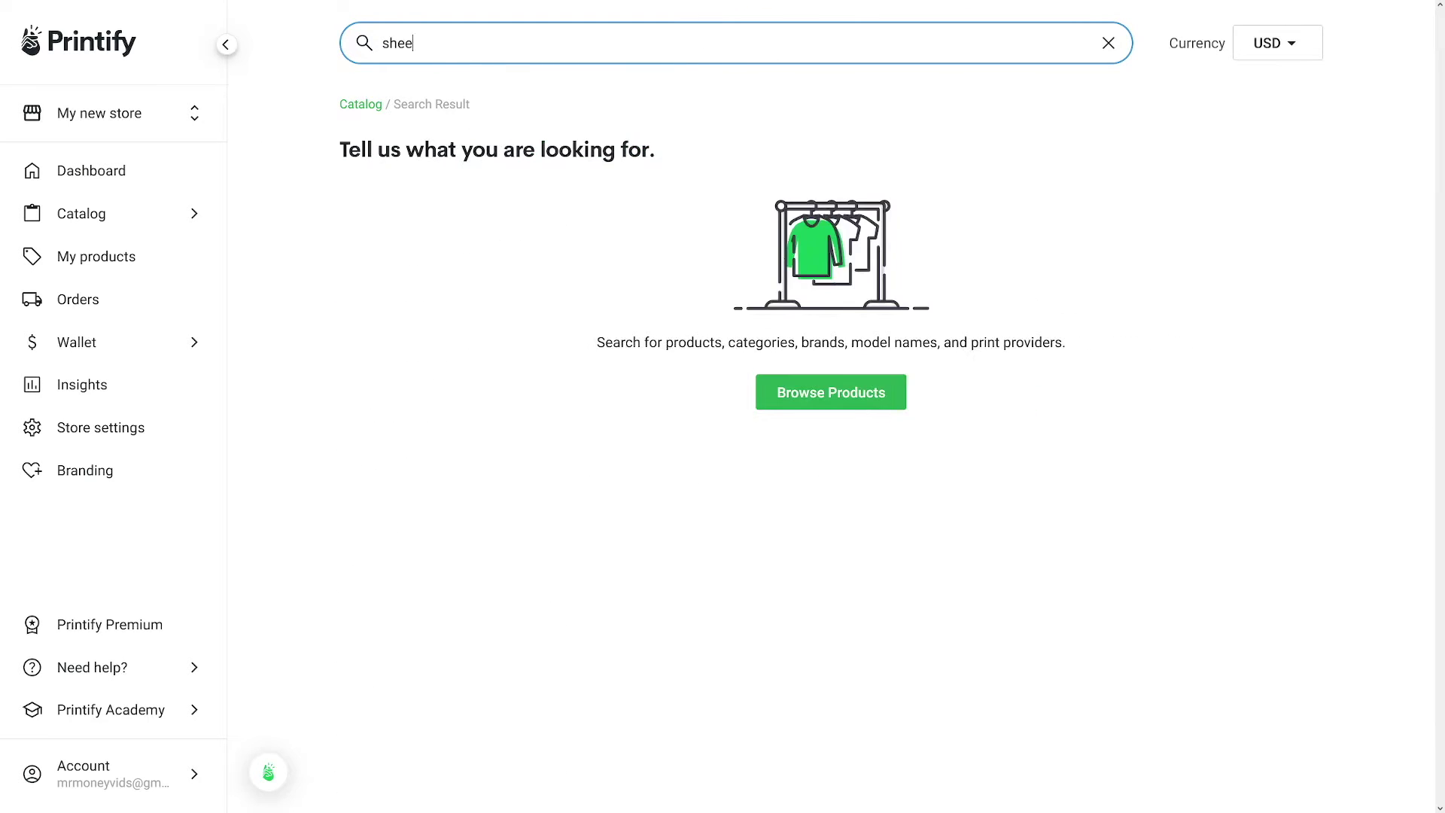
type("t sticker")
key("Return")
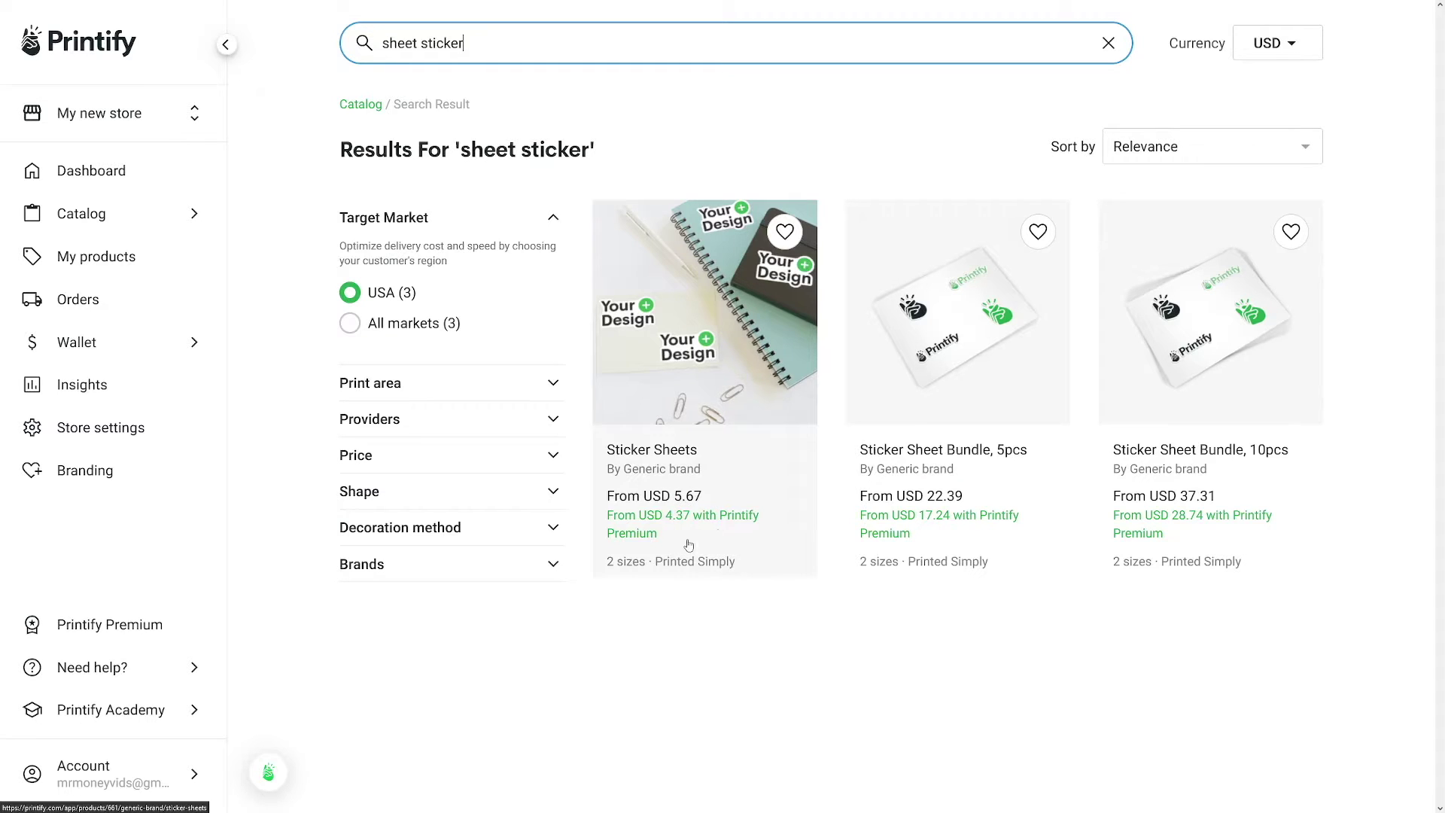
Open the Sticker Sheets product, start designing it with the provider Printed Simply, and dismiss the product information.
left_click(696, 602)
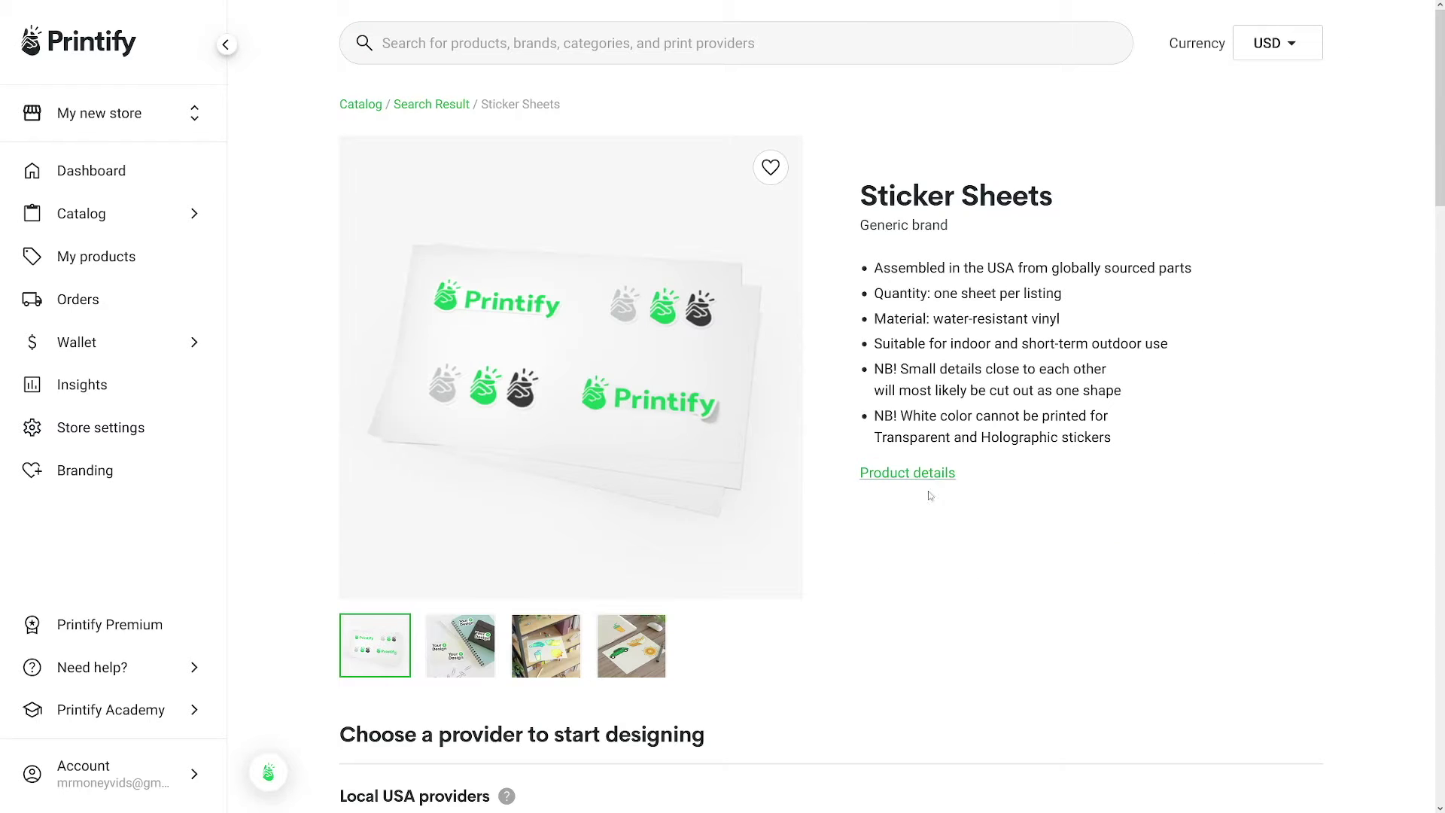
scroll(945, 497, "down", 8)
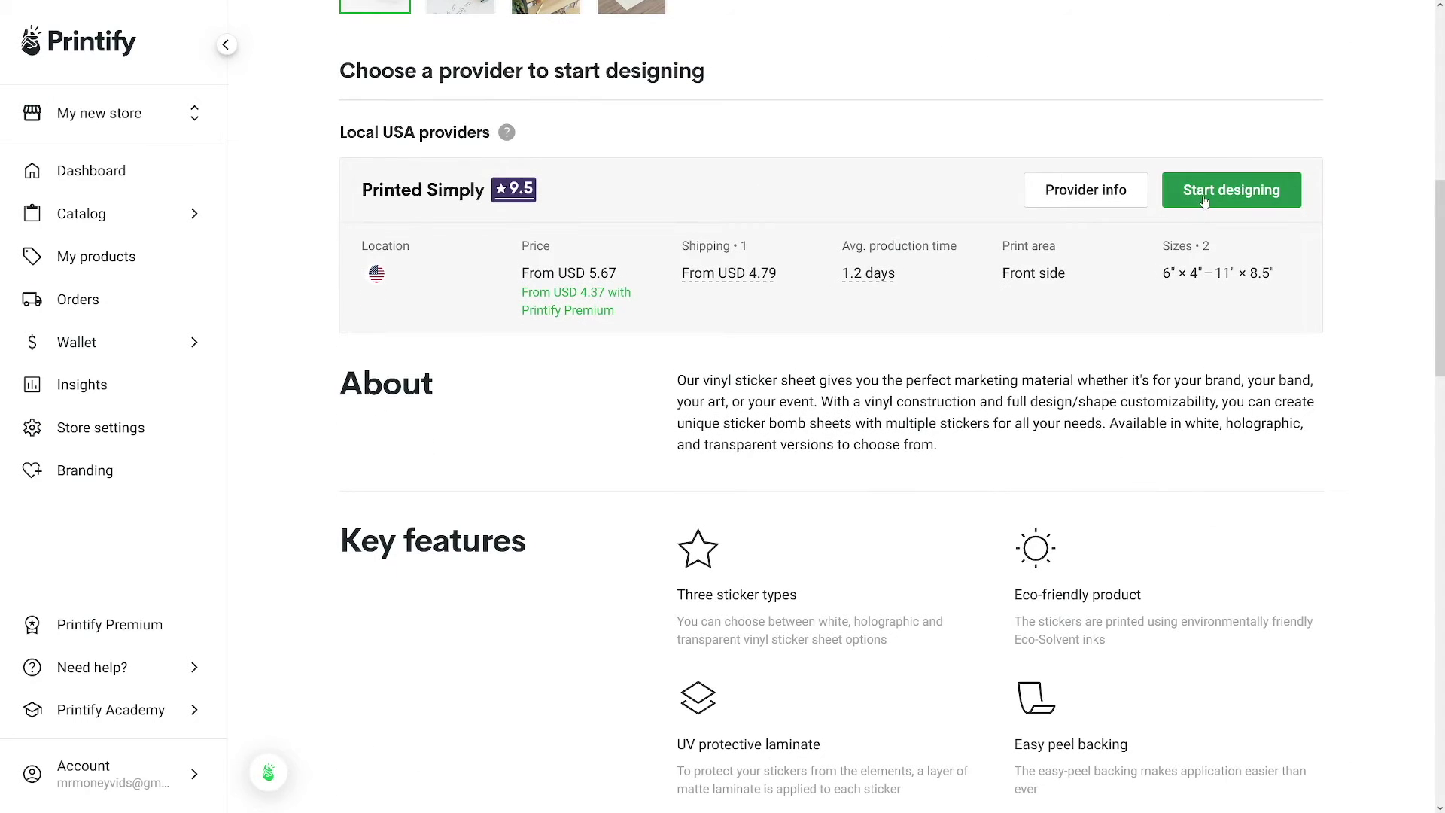
left_click(1203, 199)
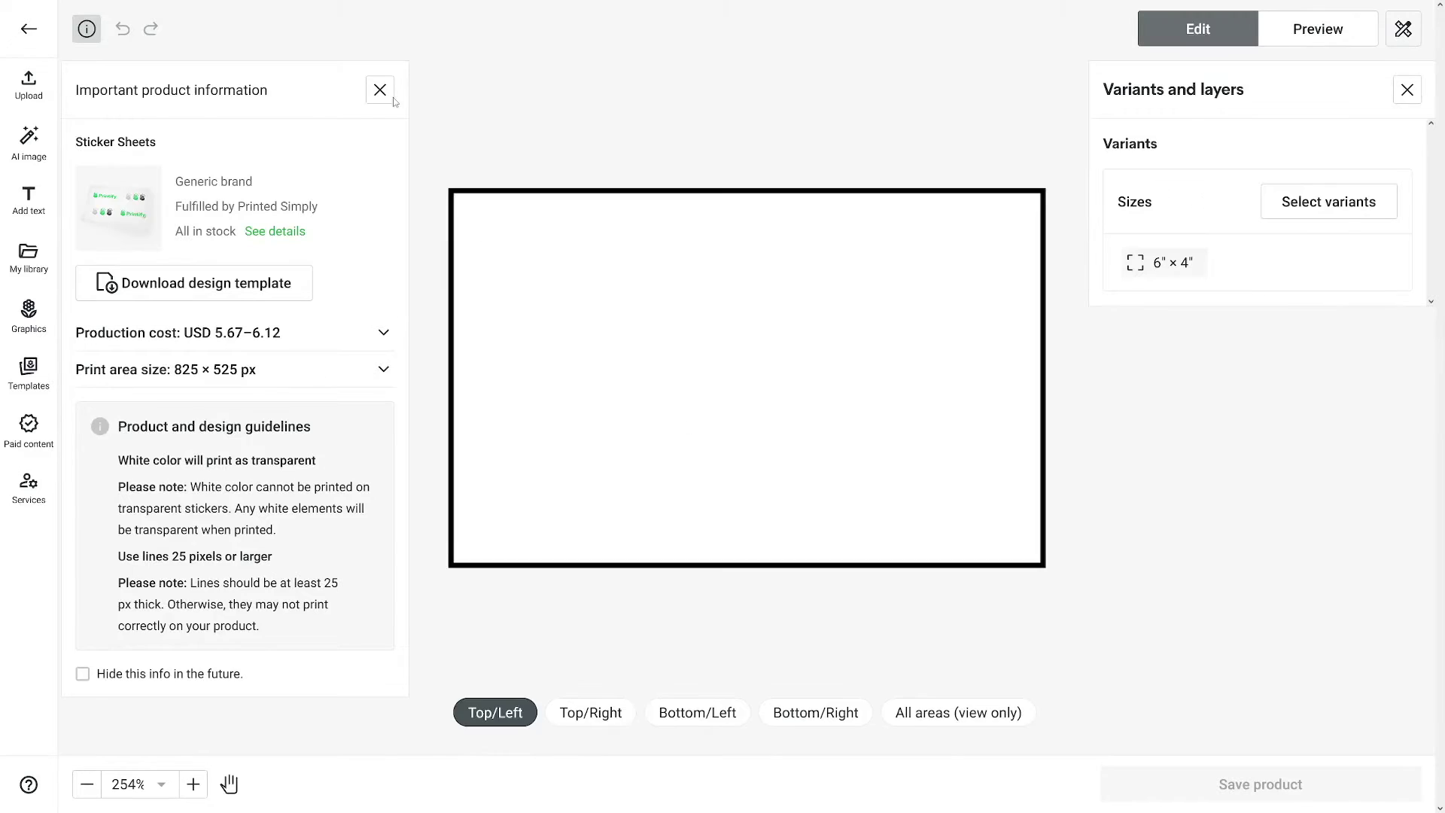
left_click(381, 90)
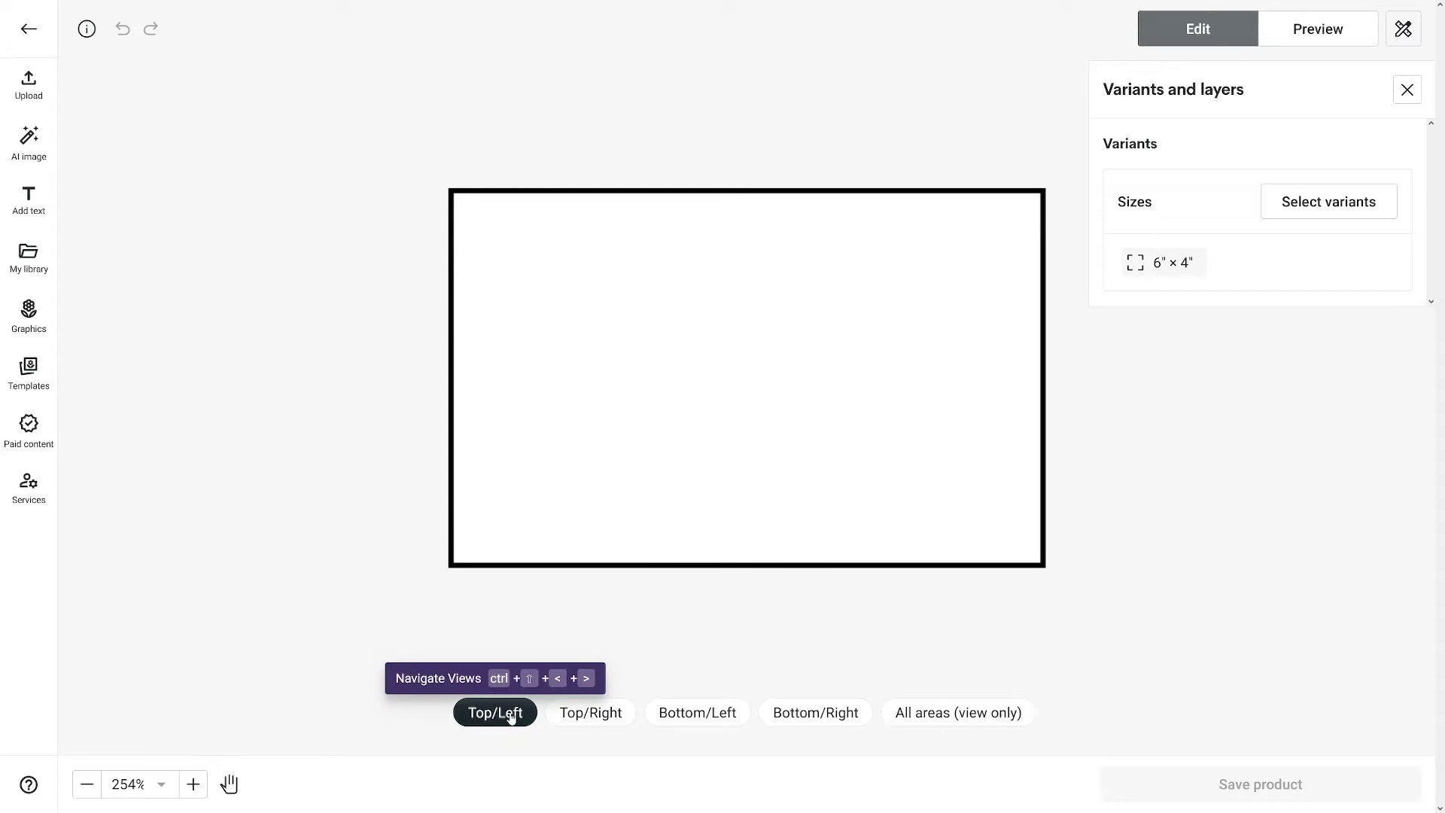
View the Top/Right, Bottom/Right and Bottom/Left print areas of the sticker sheet, then return to Top/Left.
left_click(607, 713)
left_click(708, 716)
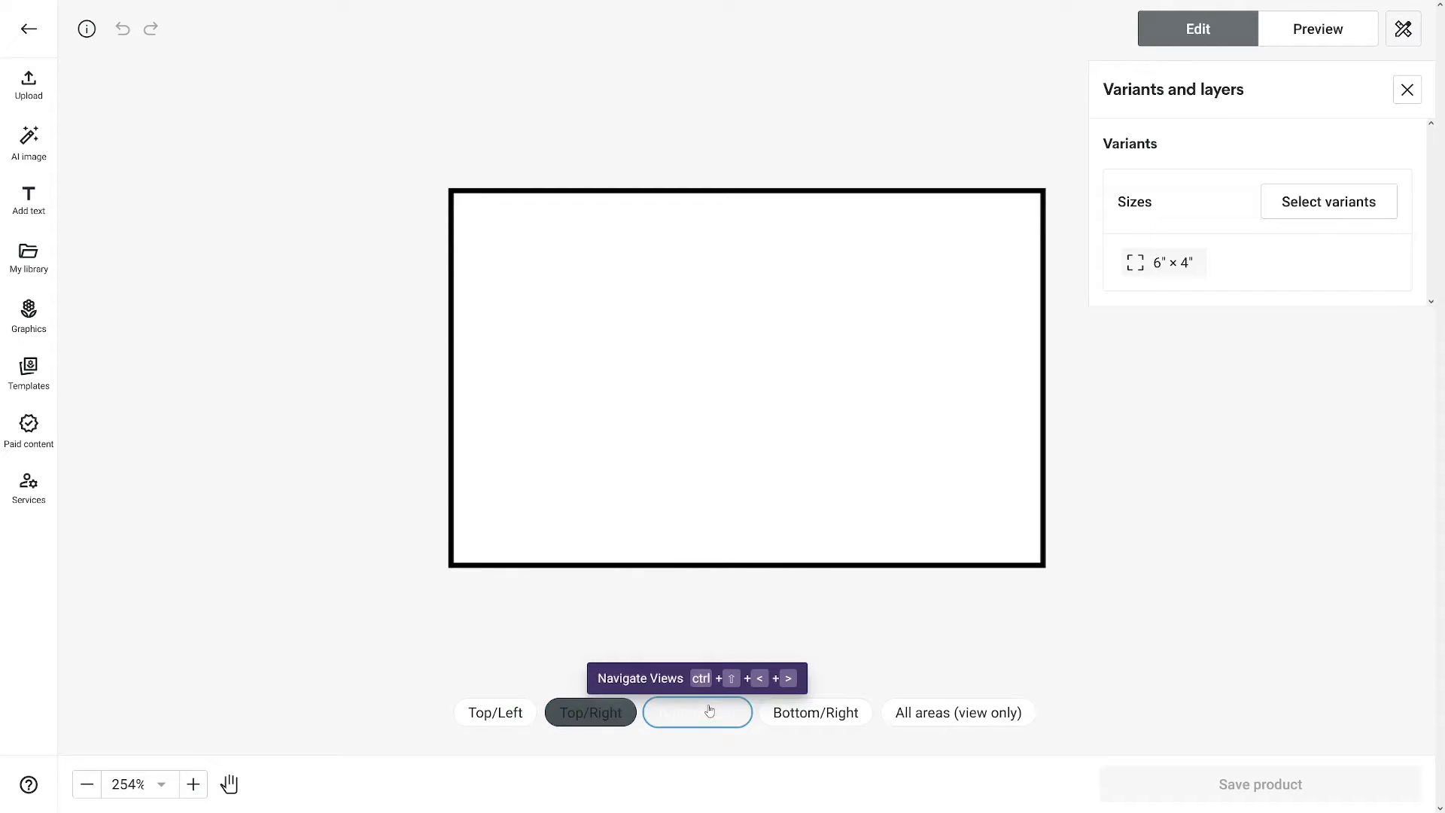
left_click(790, 719)
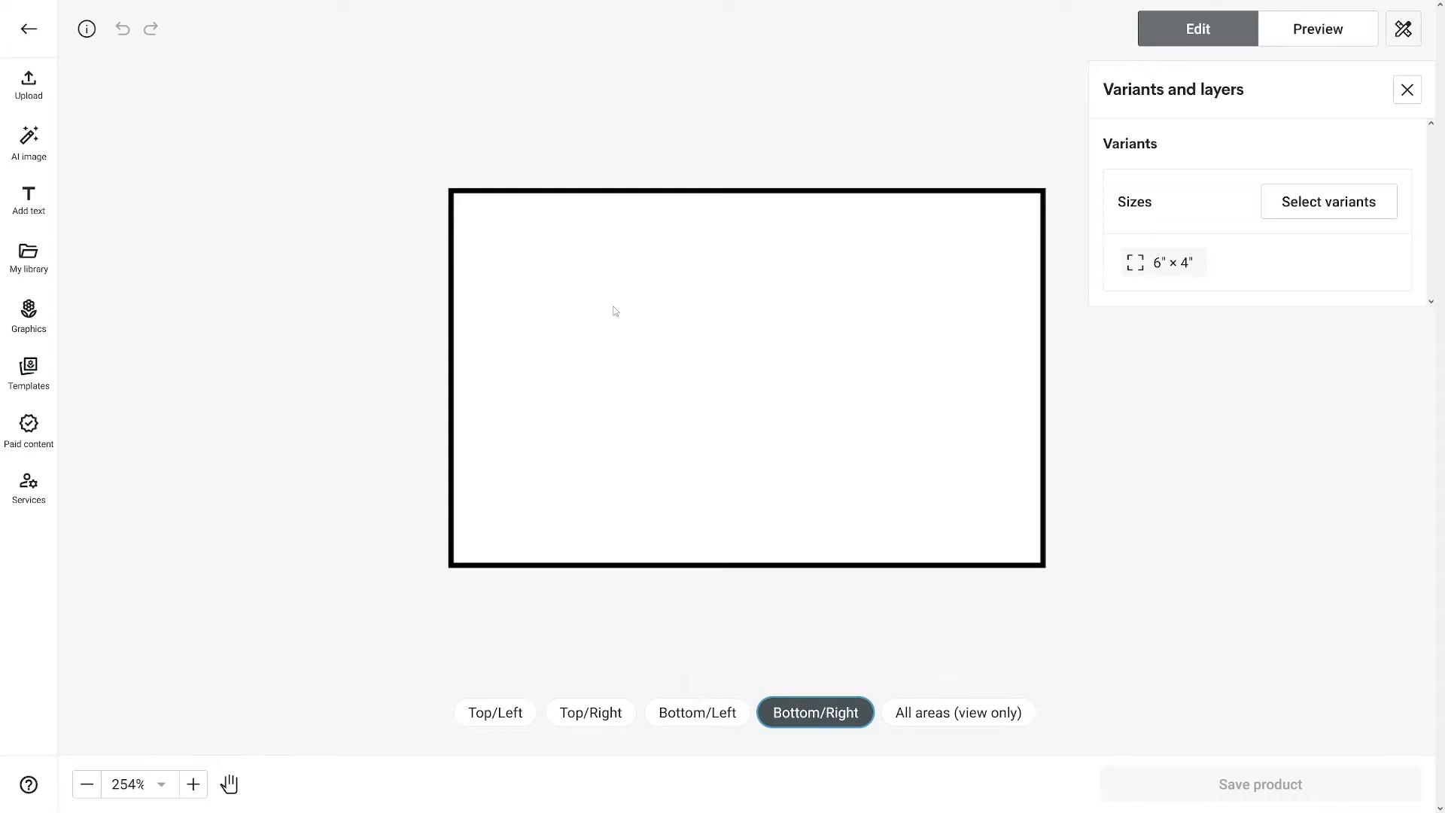
left_click(698, 711)
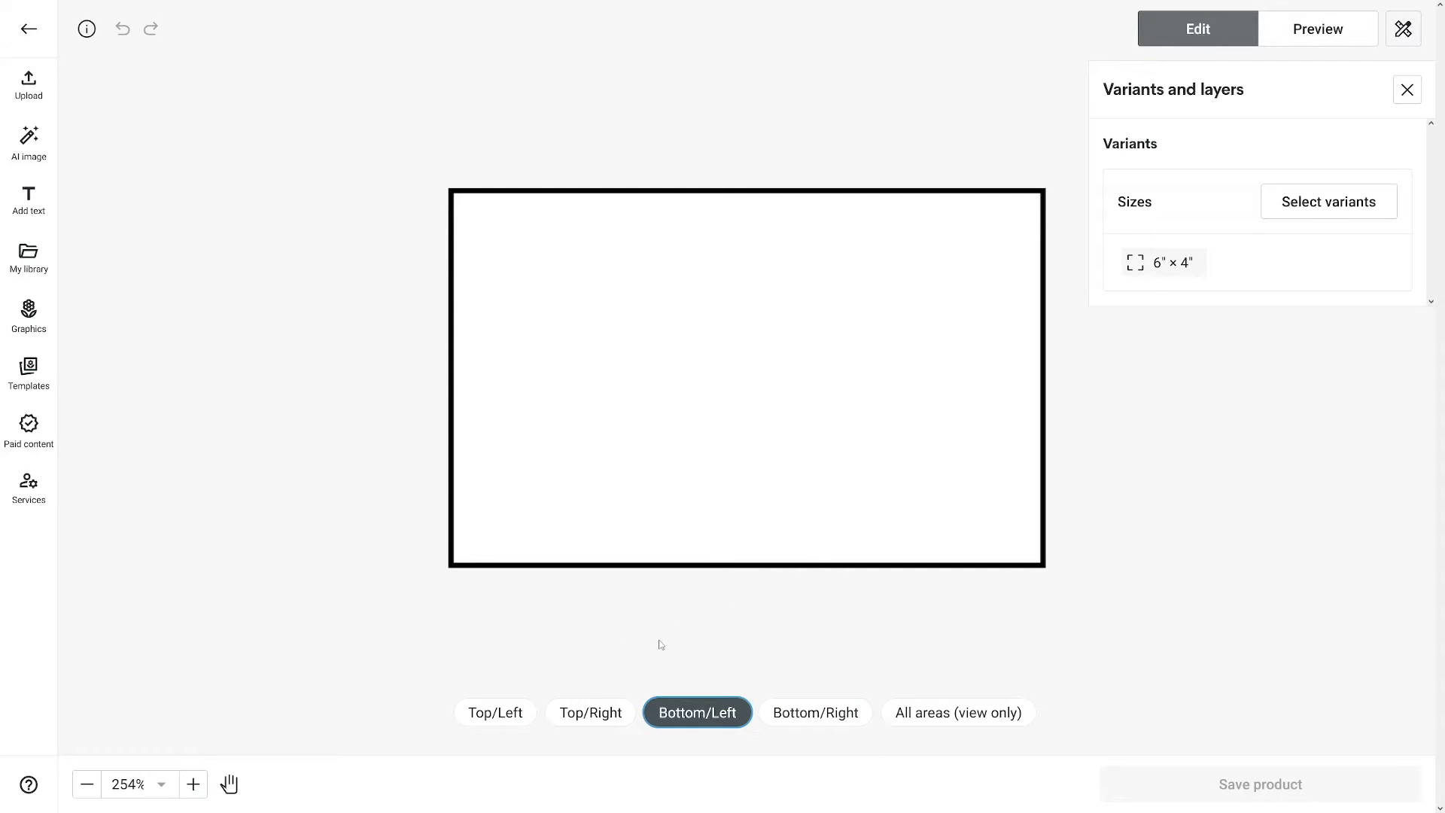
left_click(586, 714)
left_click(488, 714)
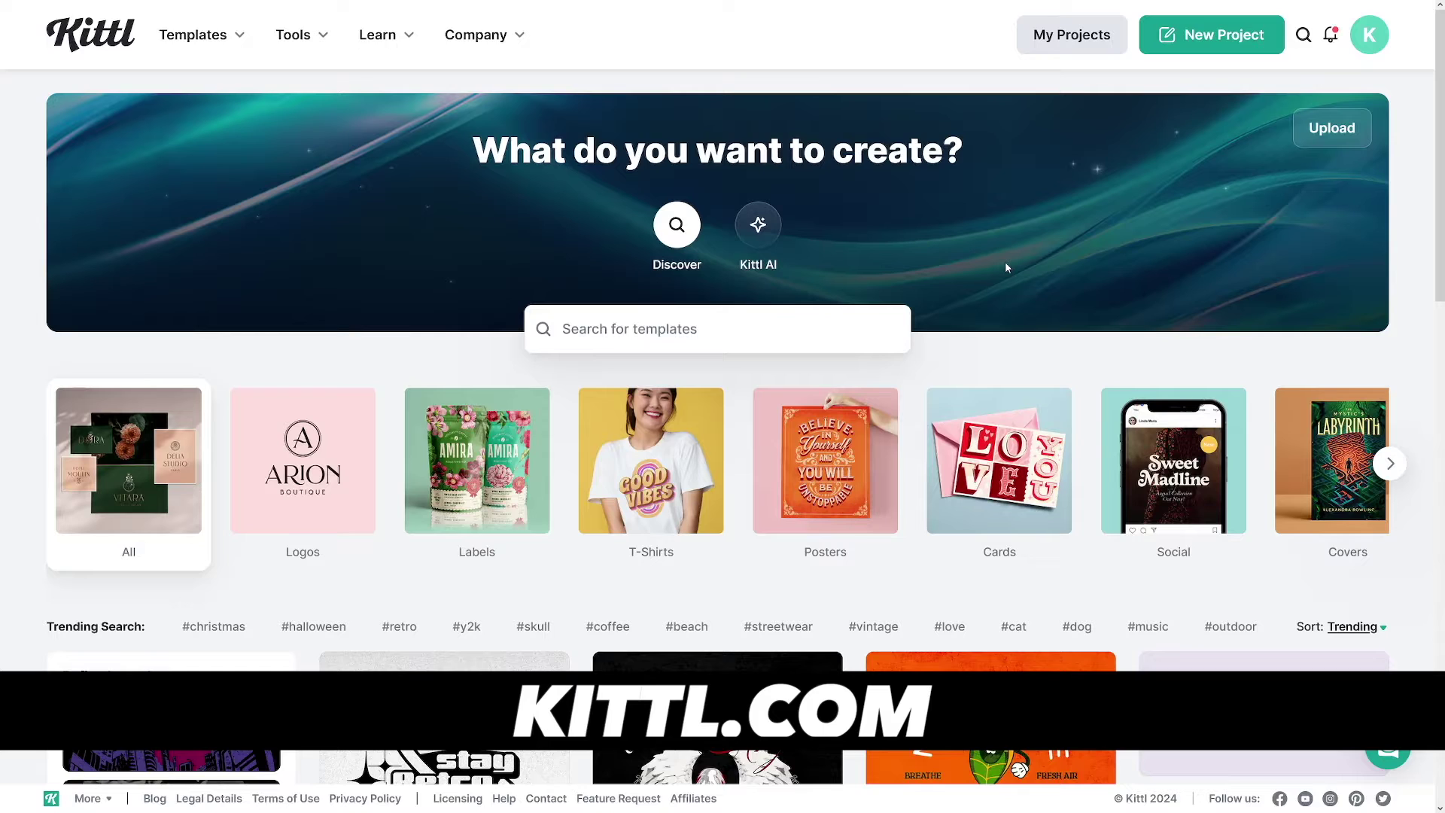
In Kittl, start a new project and browse the POD artboard presets.
left_click(1204, 47)
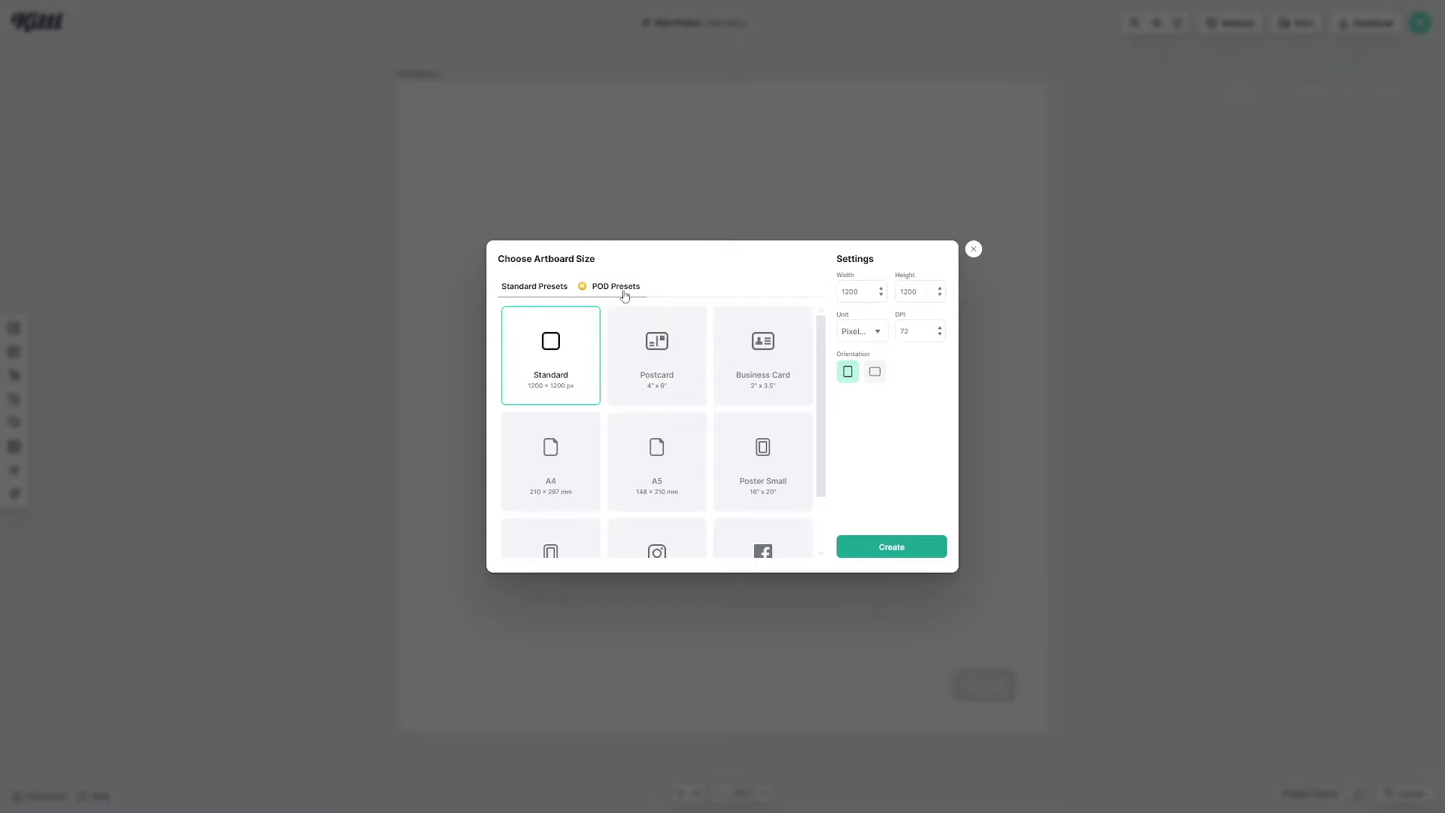
left_click(624, 296)
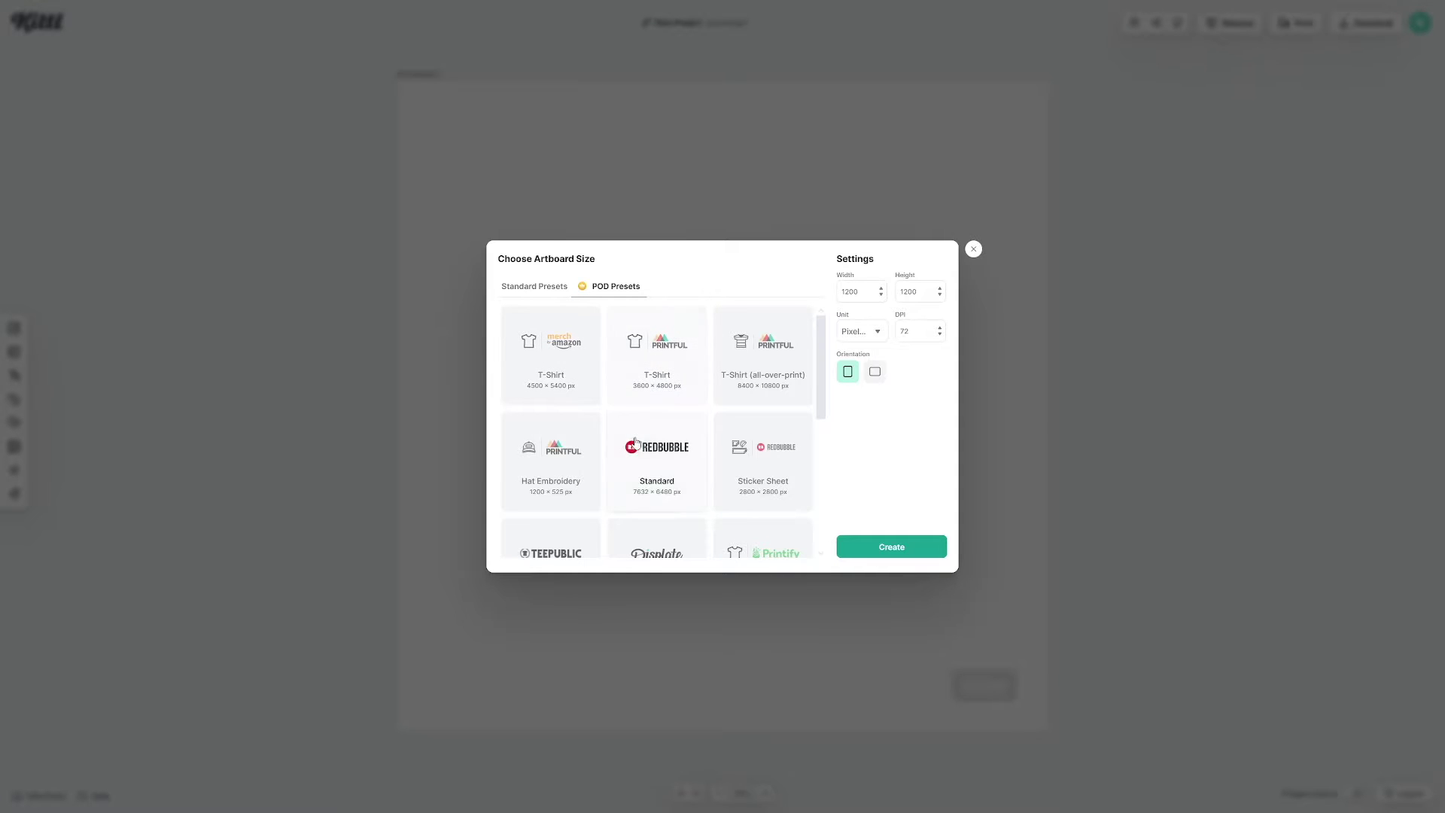
scroll(642, 443, "down", 5)
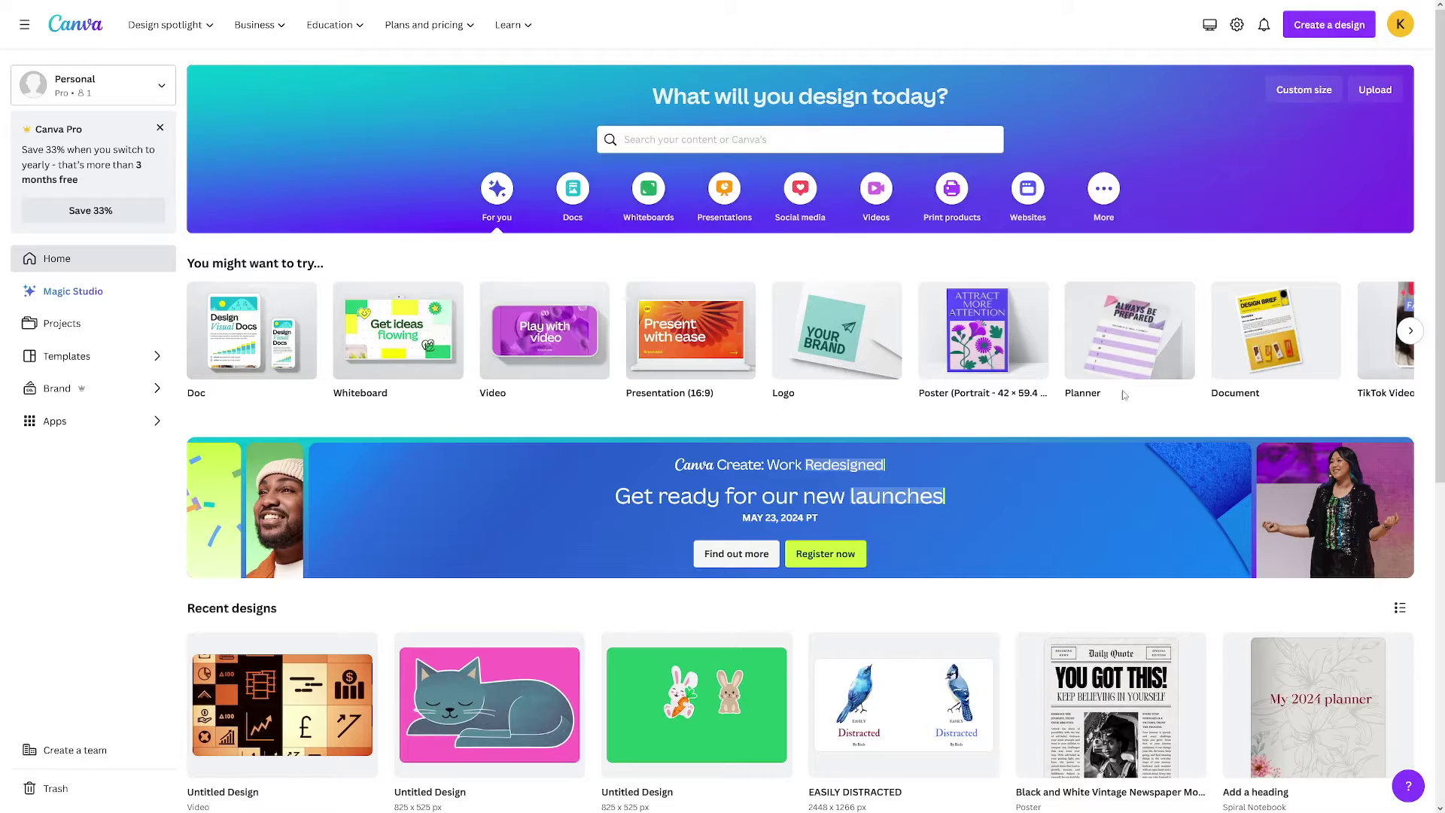
In Canva, create a new custom-size design of 825 × 525 px.
left_click(1293, 101)
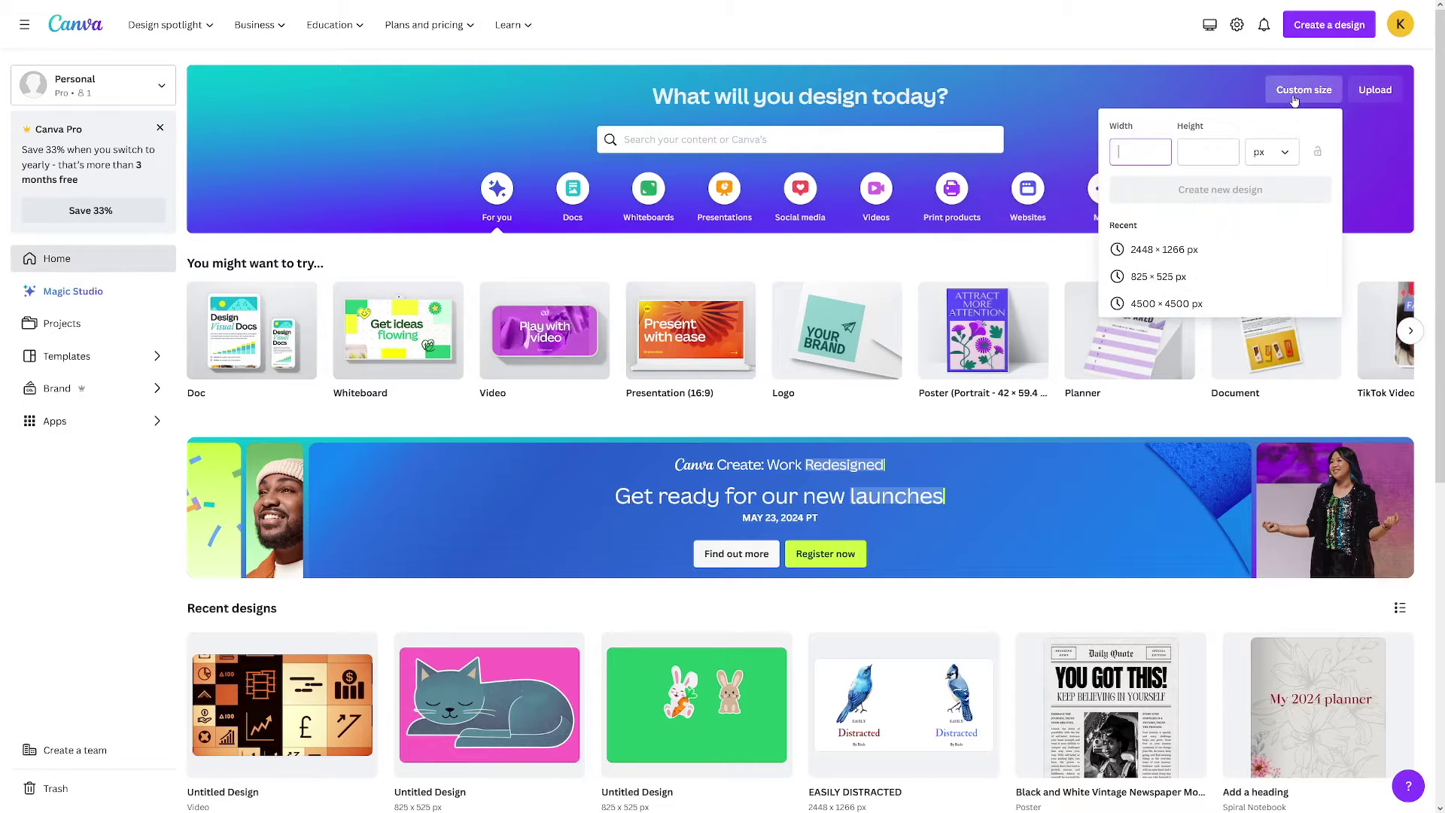
left_click(1171, 279)
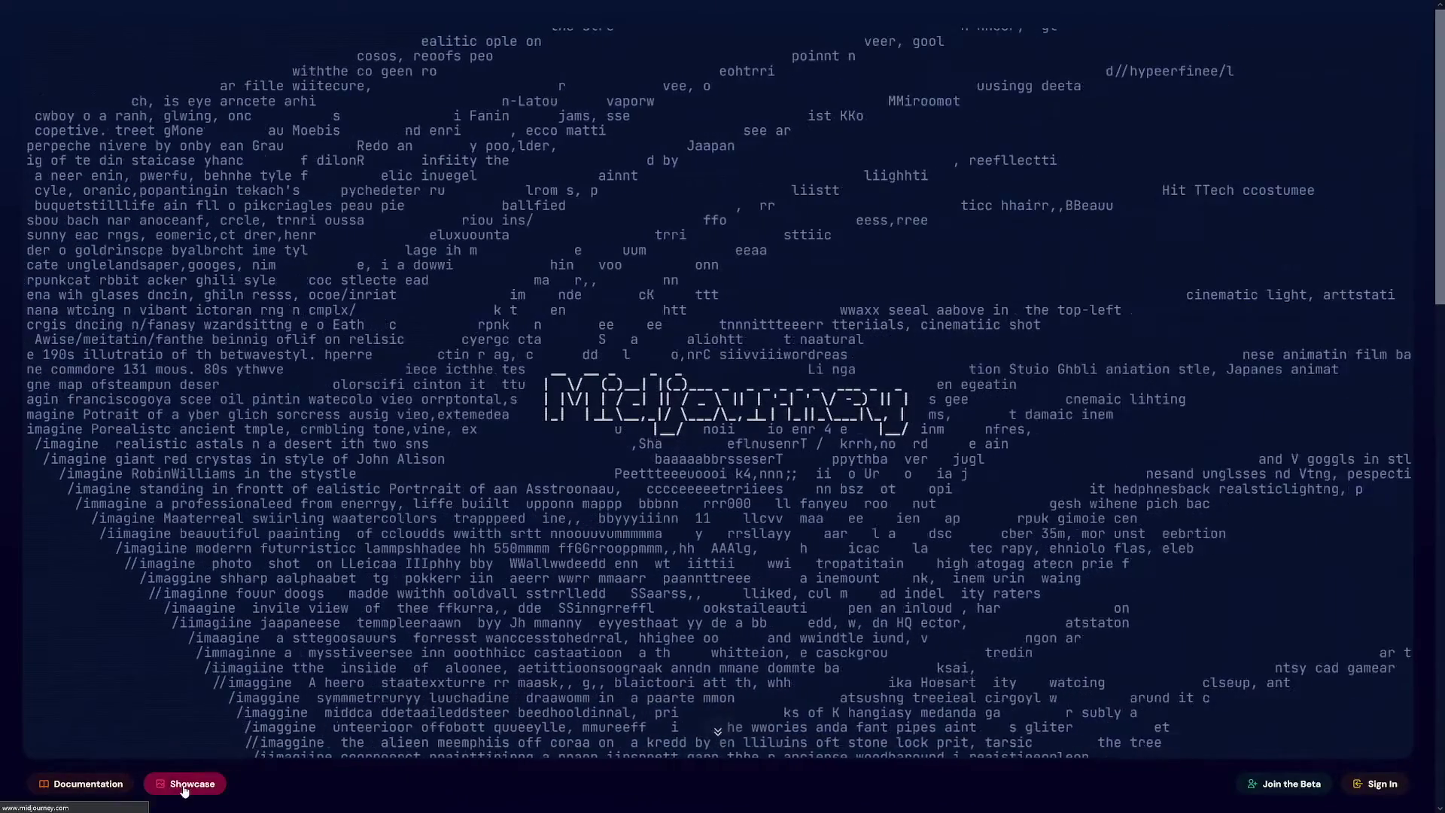
Open the showcase on the Midjourney website.
left_click(183, 784)
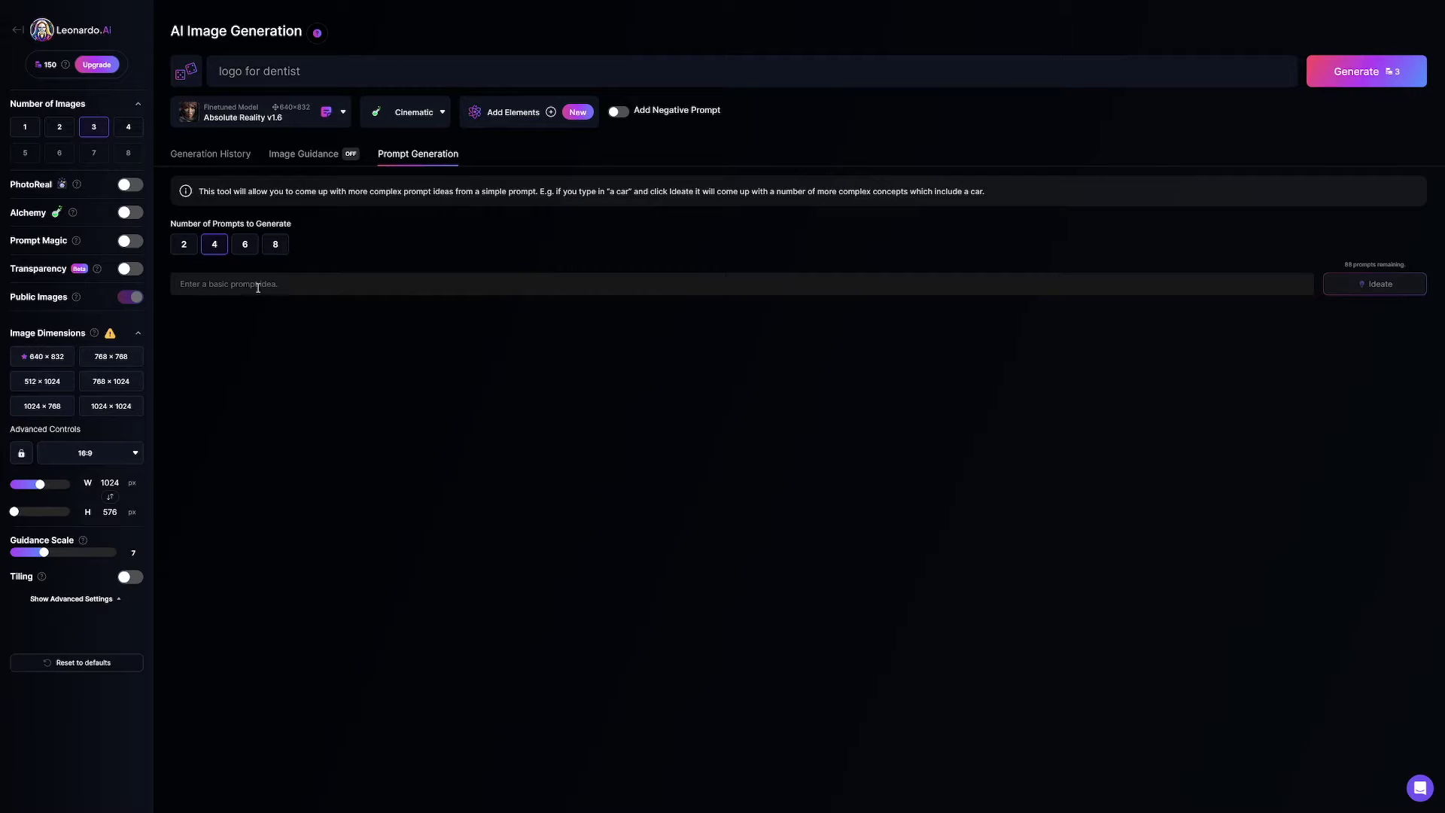
In Leonardo.Ai, generate four prompt ideas from "cute bunny eating carrot, clip art".
left_click(312, 286)
type("cute bunny eating carrot, clip art")
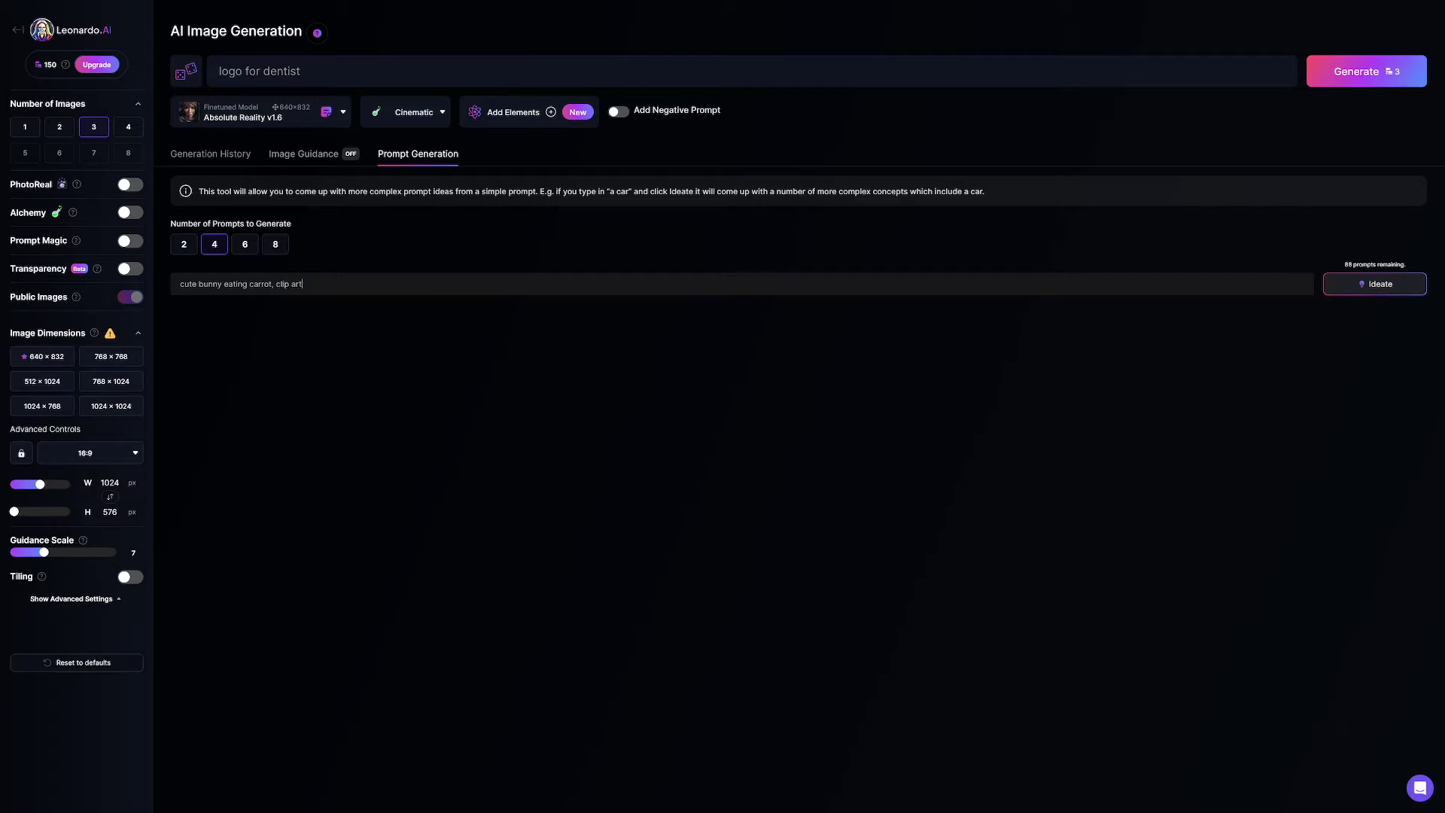
left_click(1328, 285)
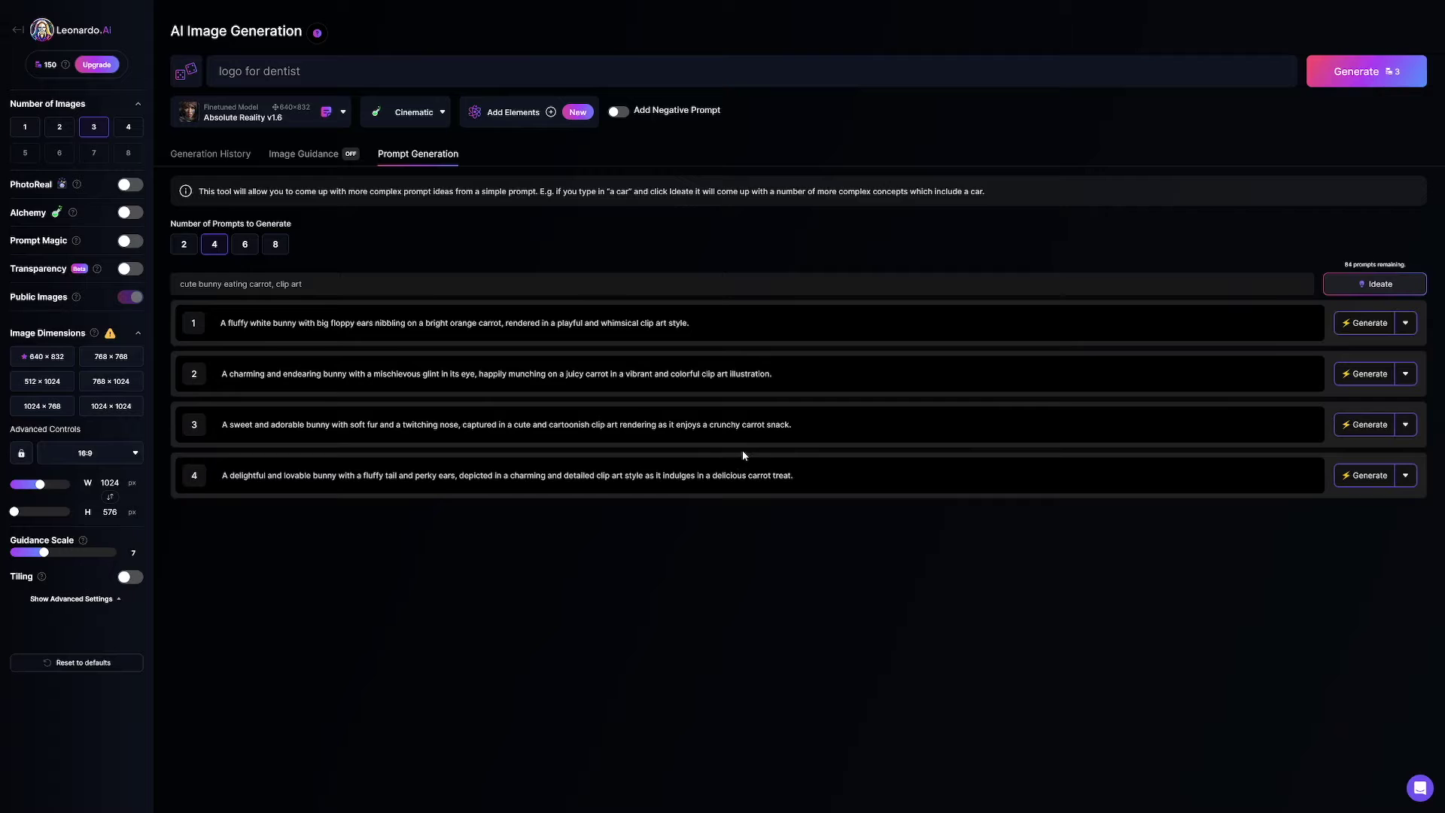
Generate images from the first prompt idea, the fluffy white bunny nibbling a bright orange carrot, and open the finetuned model choices.
left_click(1364, 325)
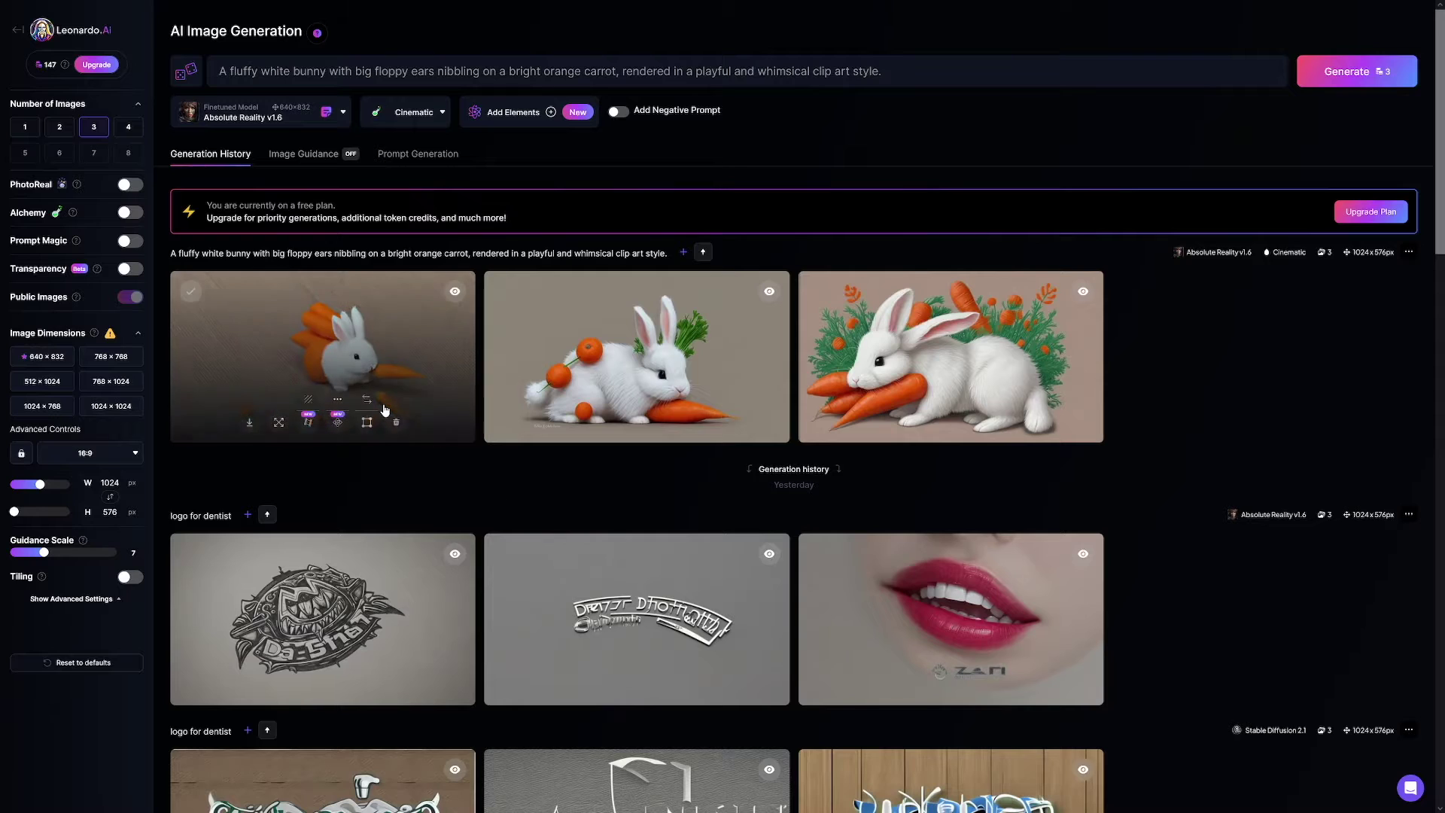
left_click(383, 406)
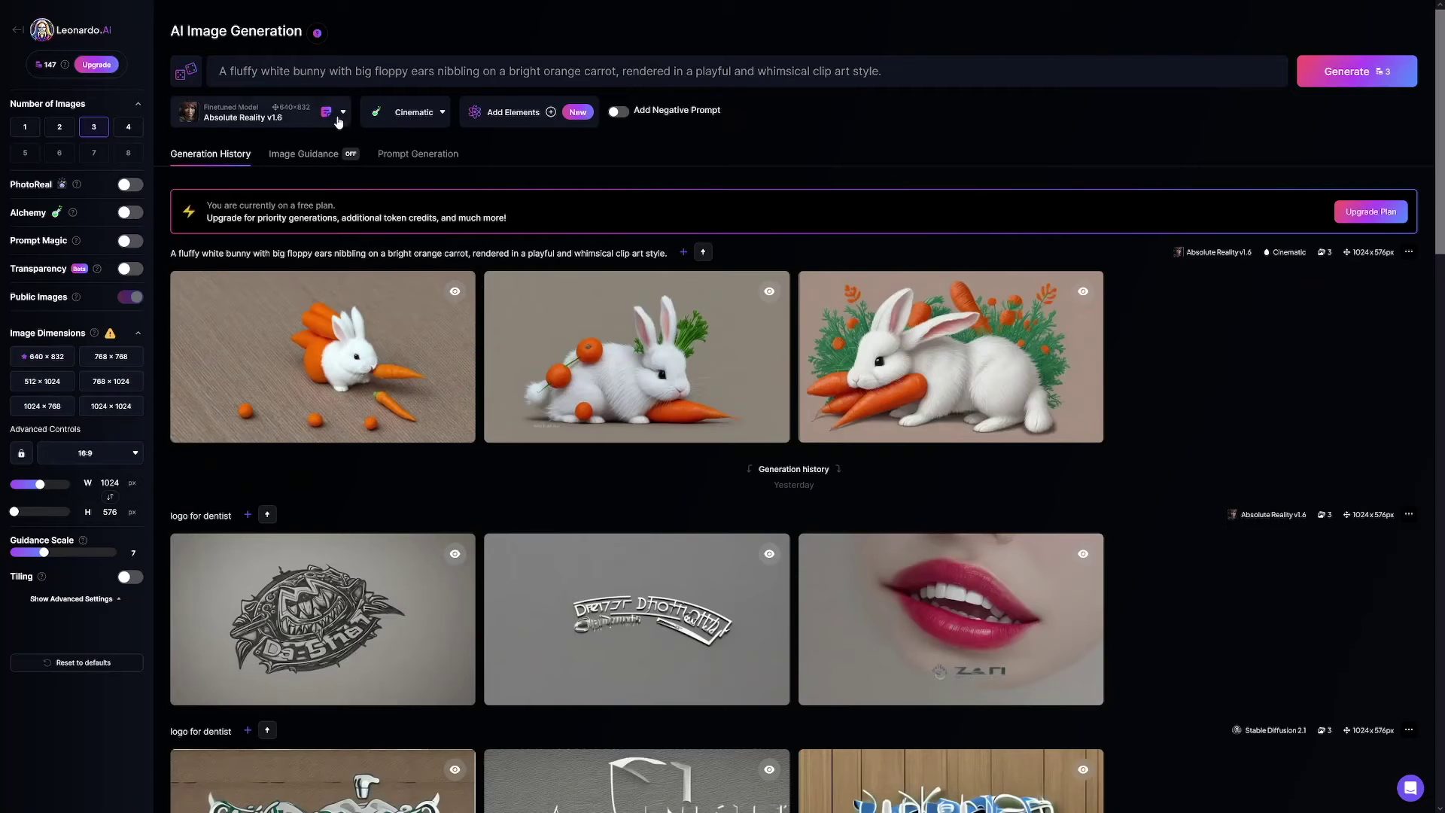
left_click(342, 114)
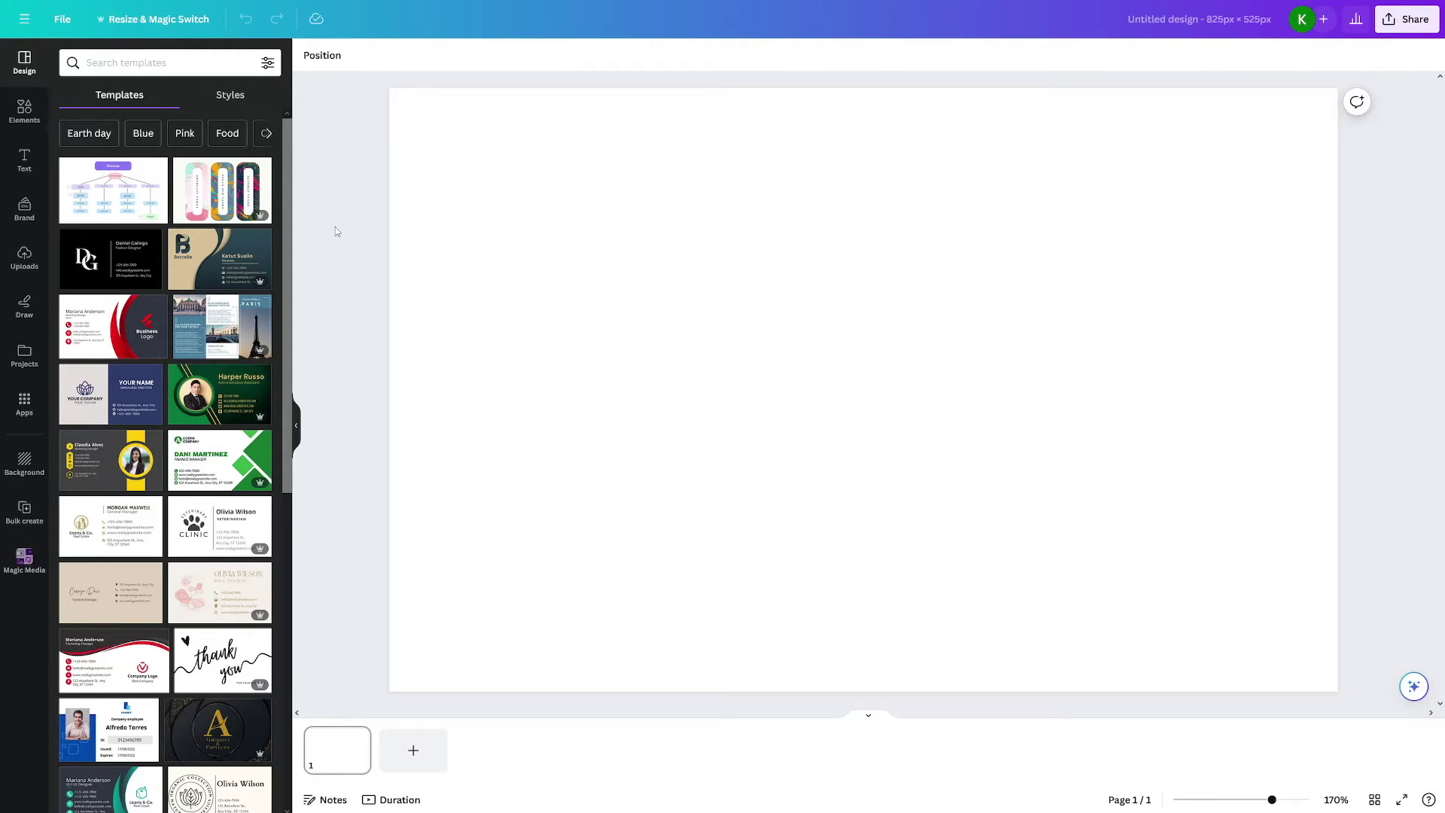
In Canva, fill the blank page background with light pink.
left_click(417, 159)
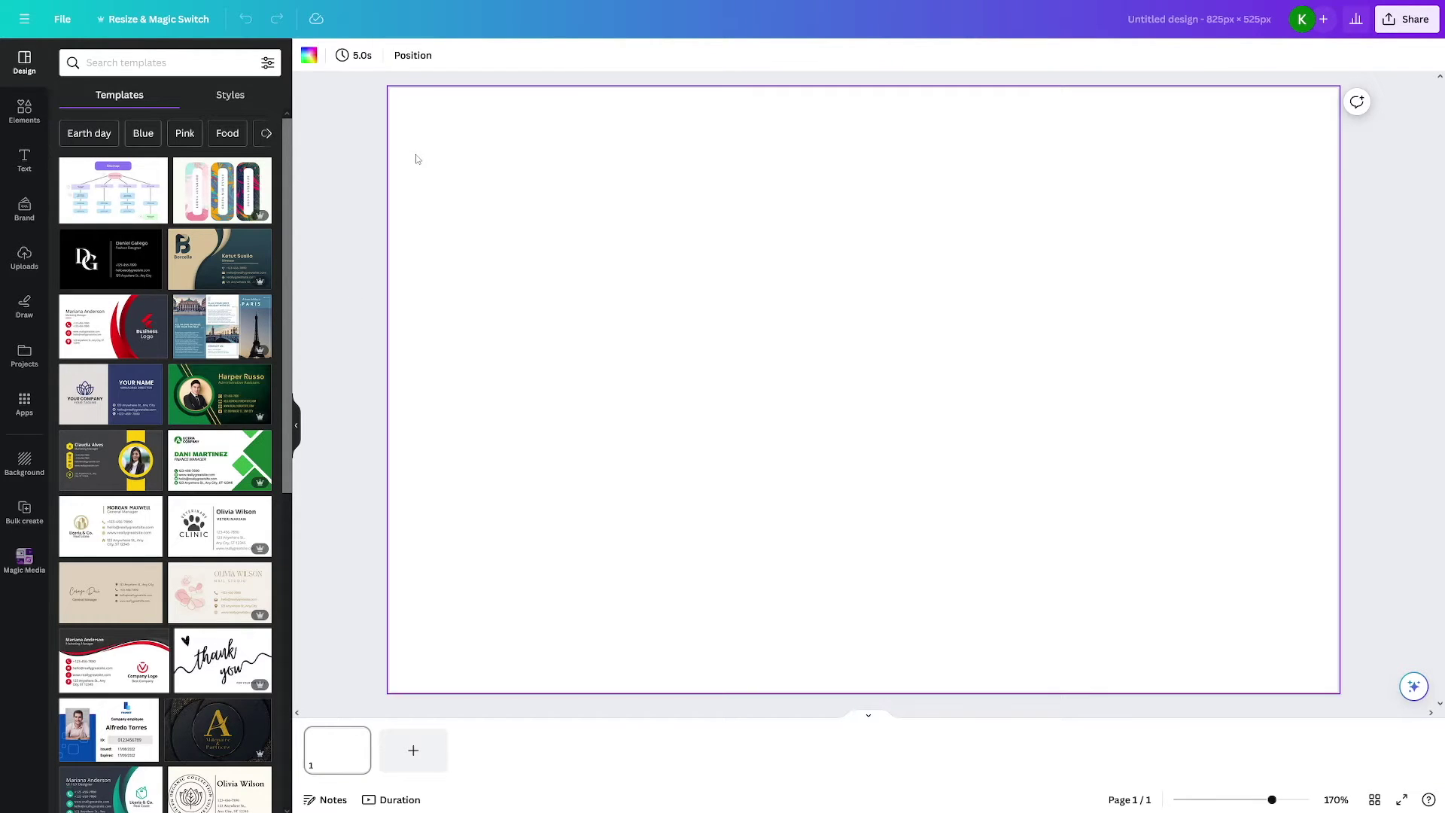
left_click(309, 56)
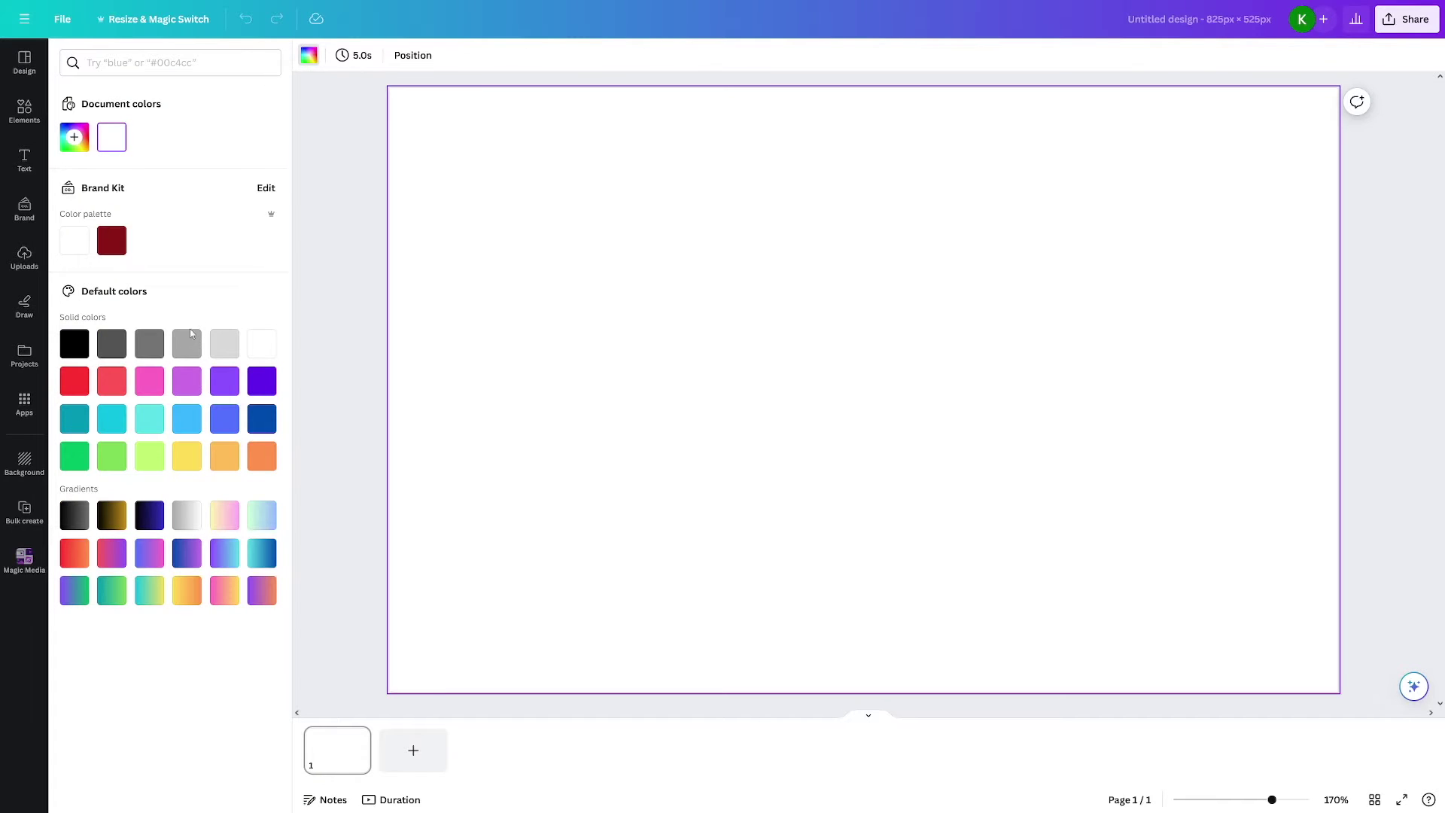
left_click(74, 137)
left_click(348, 363)
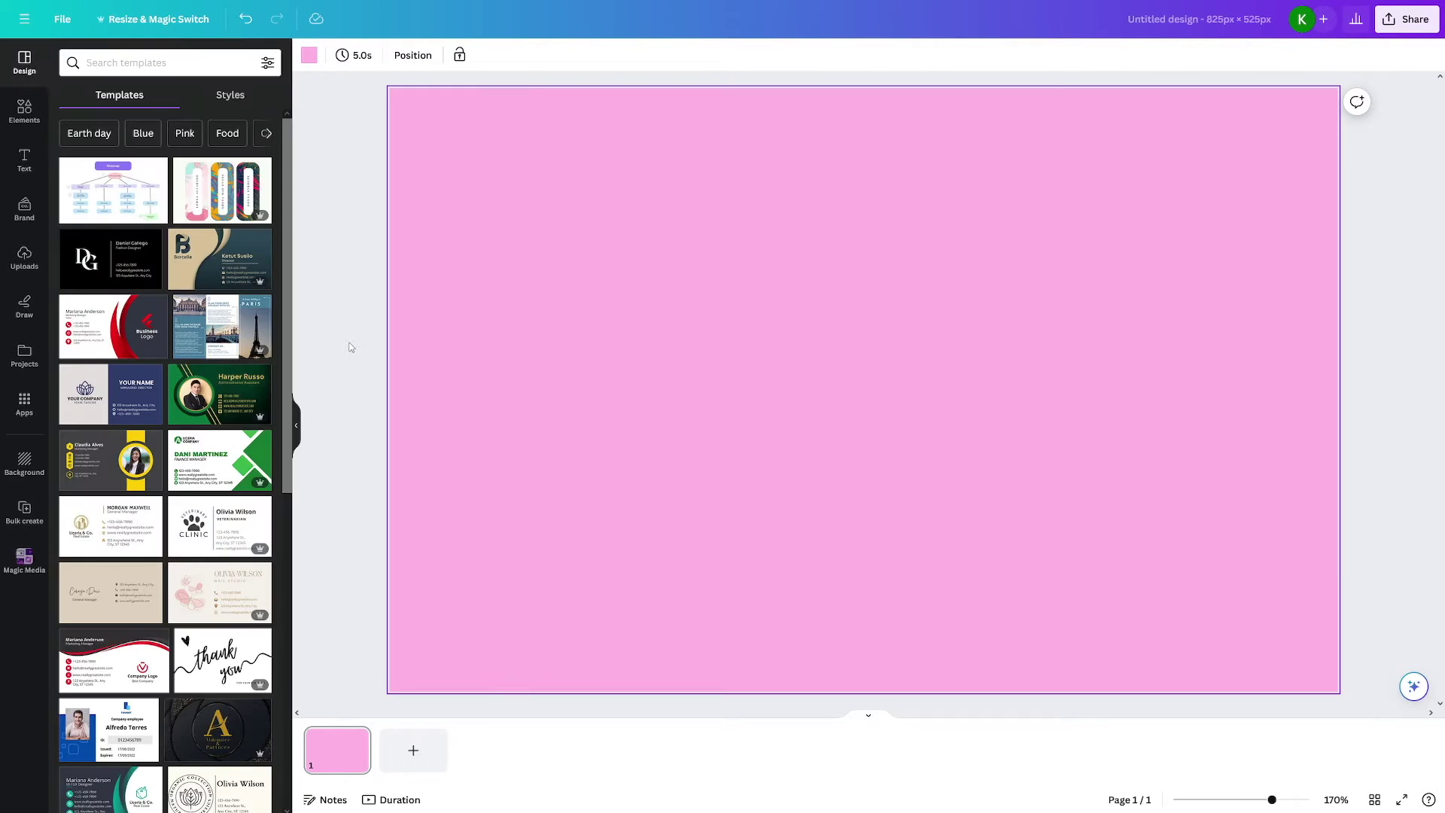
left_click(351, 342)
Search the graphics elements for "bunny".
left_click(38, 113)
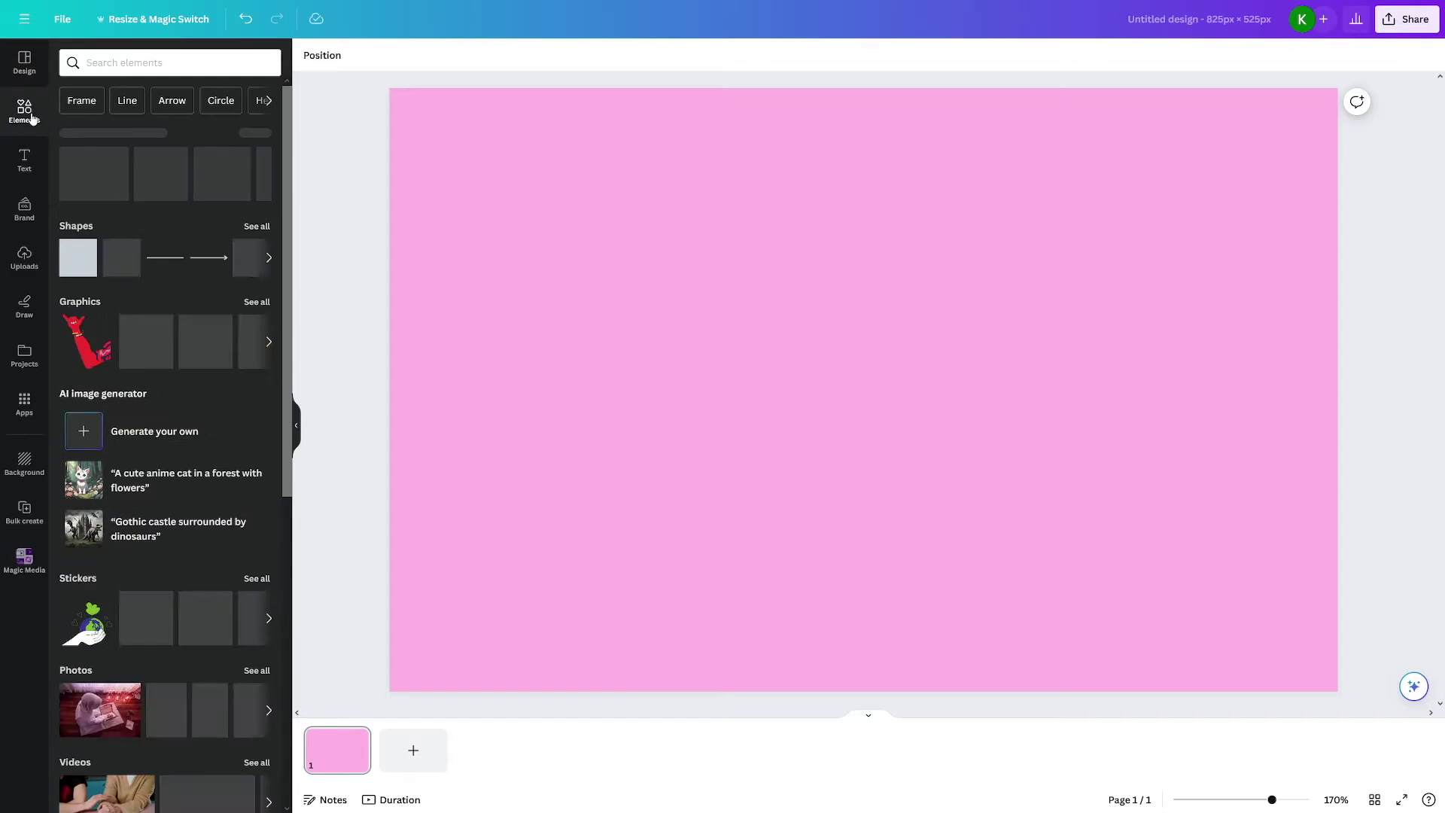
left_click(172, 68)
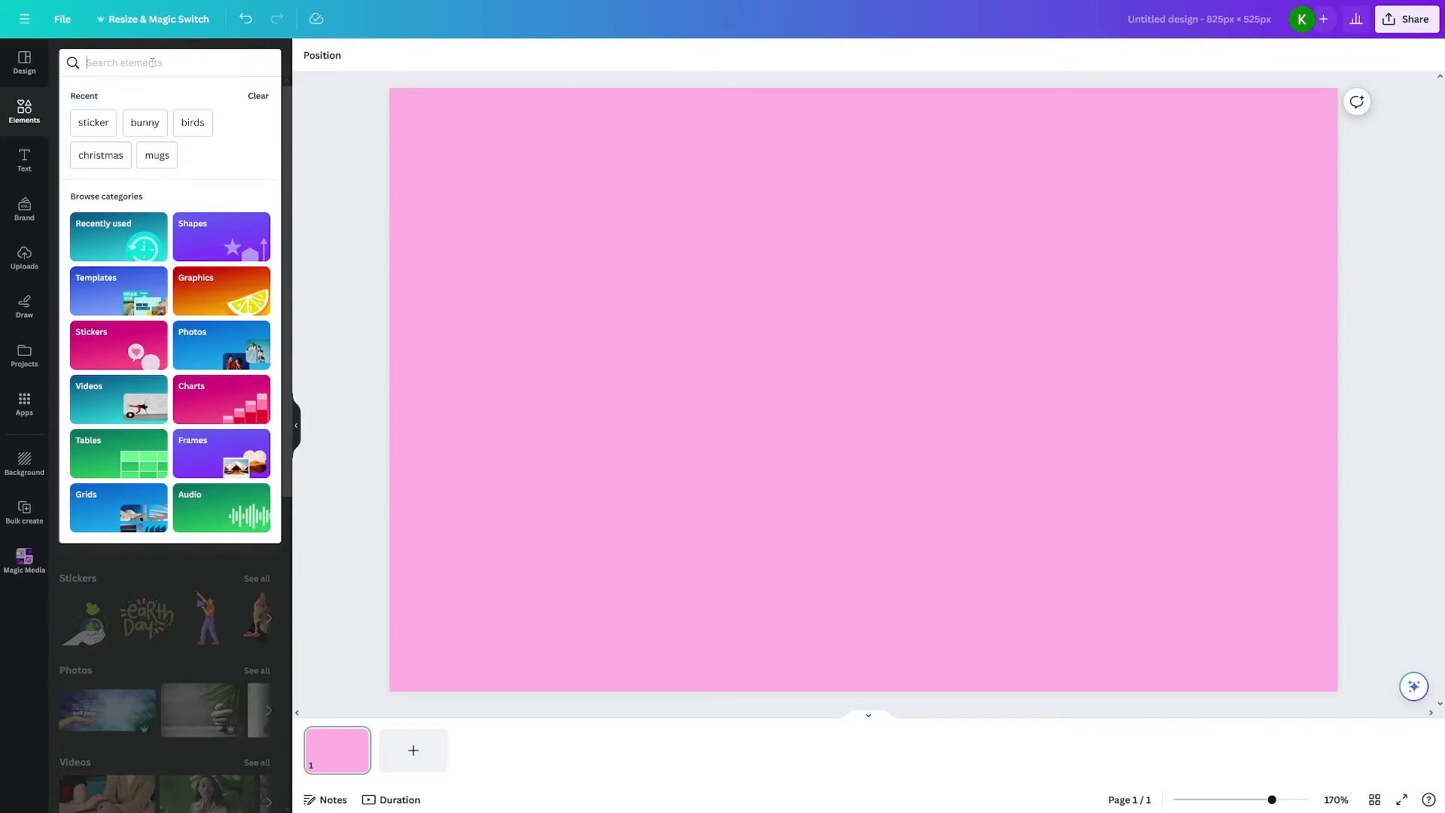
left_click(224, 293)
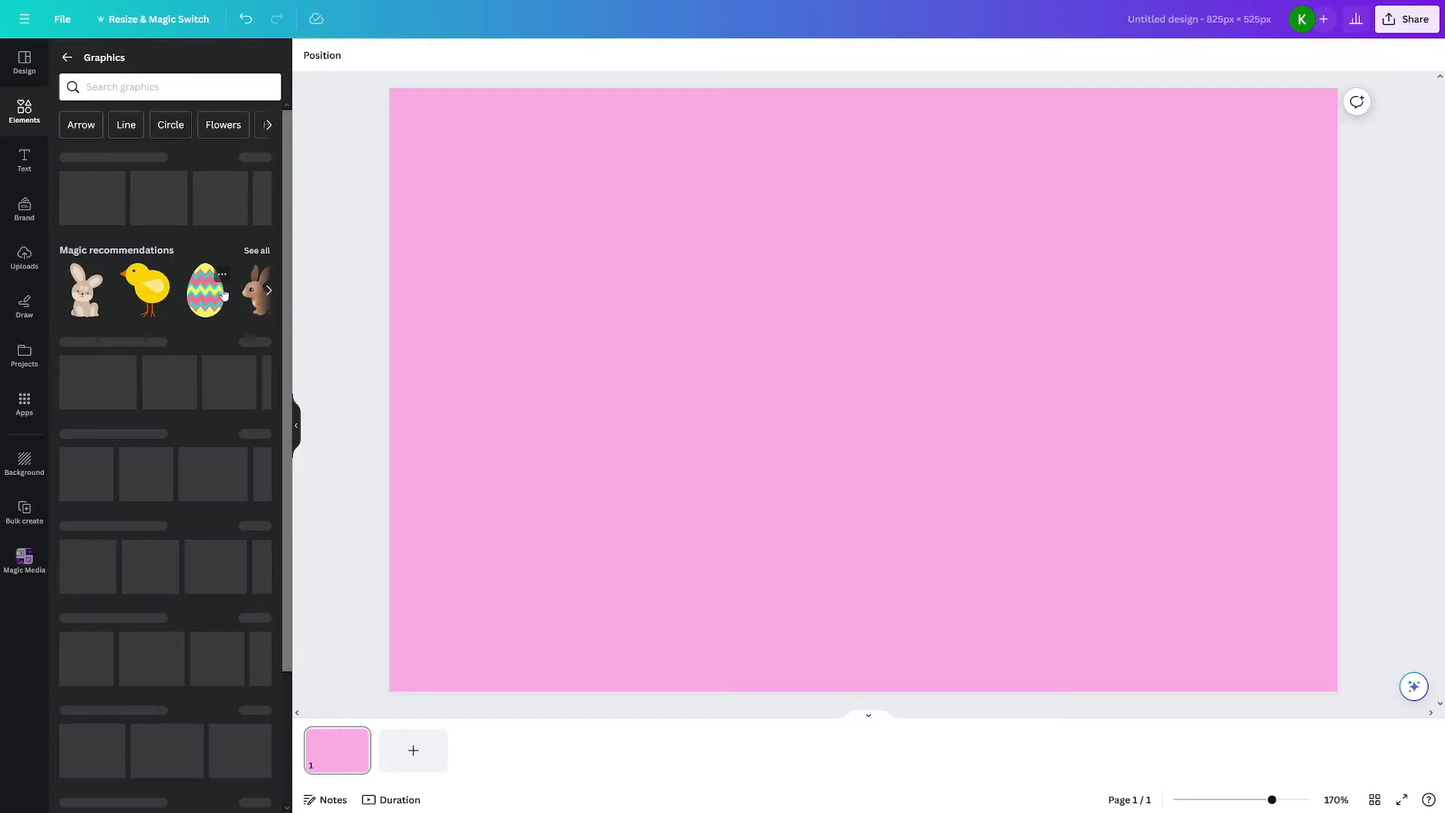
left_click(123, 80)
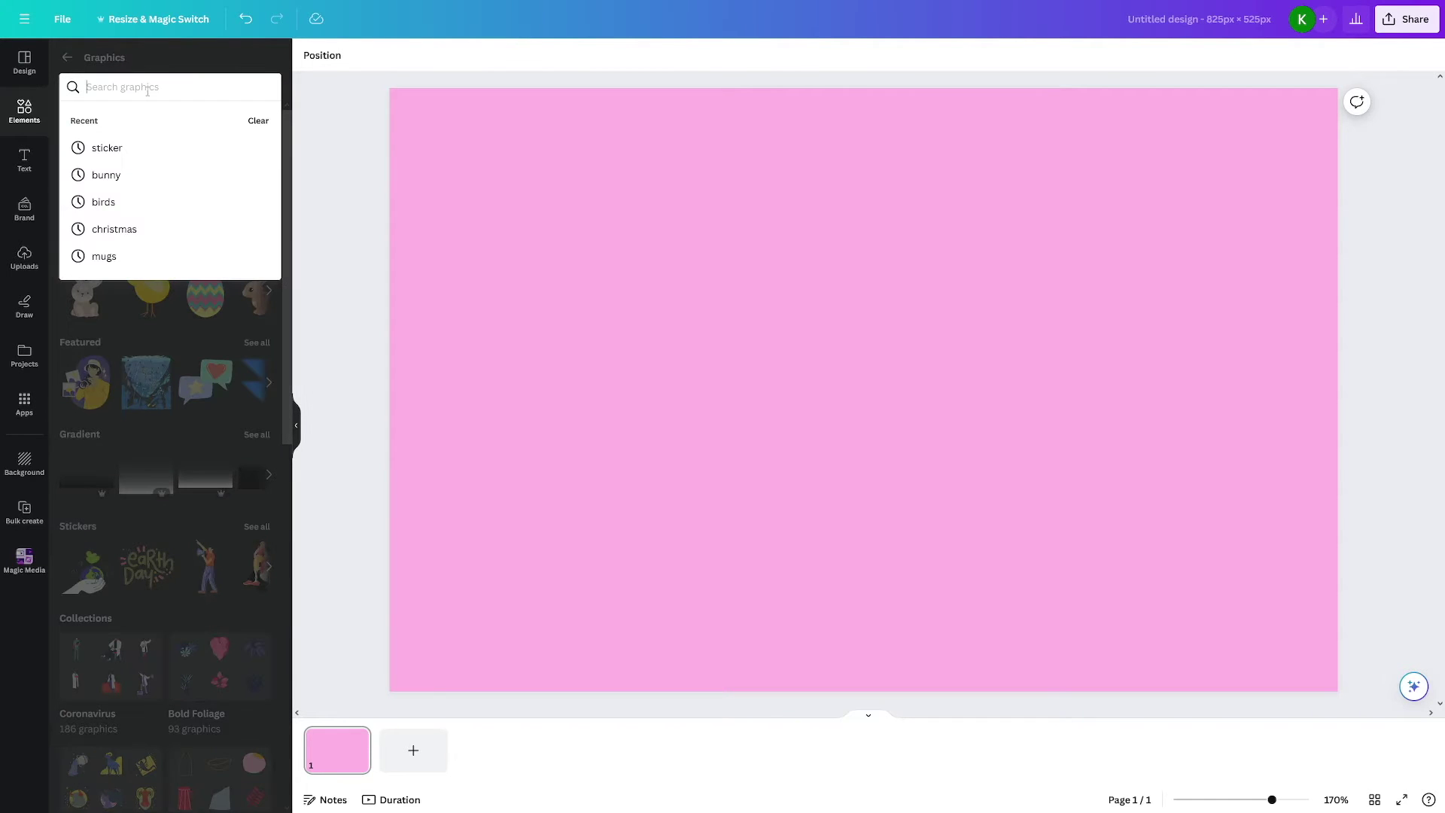
type("bunny")
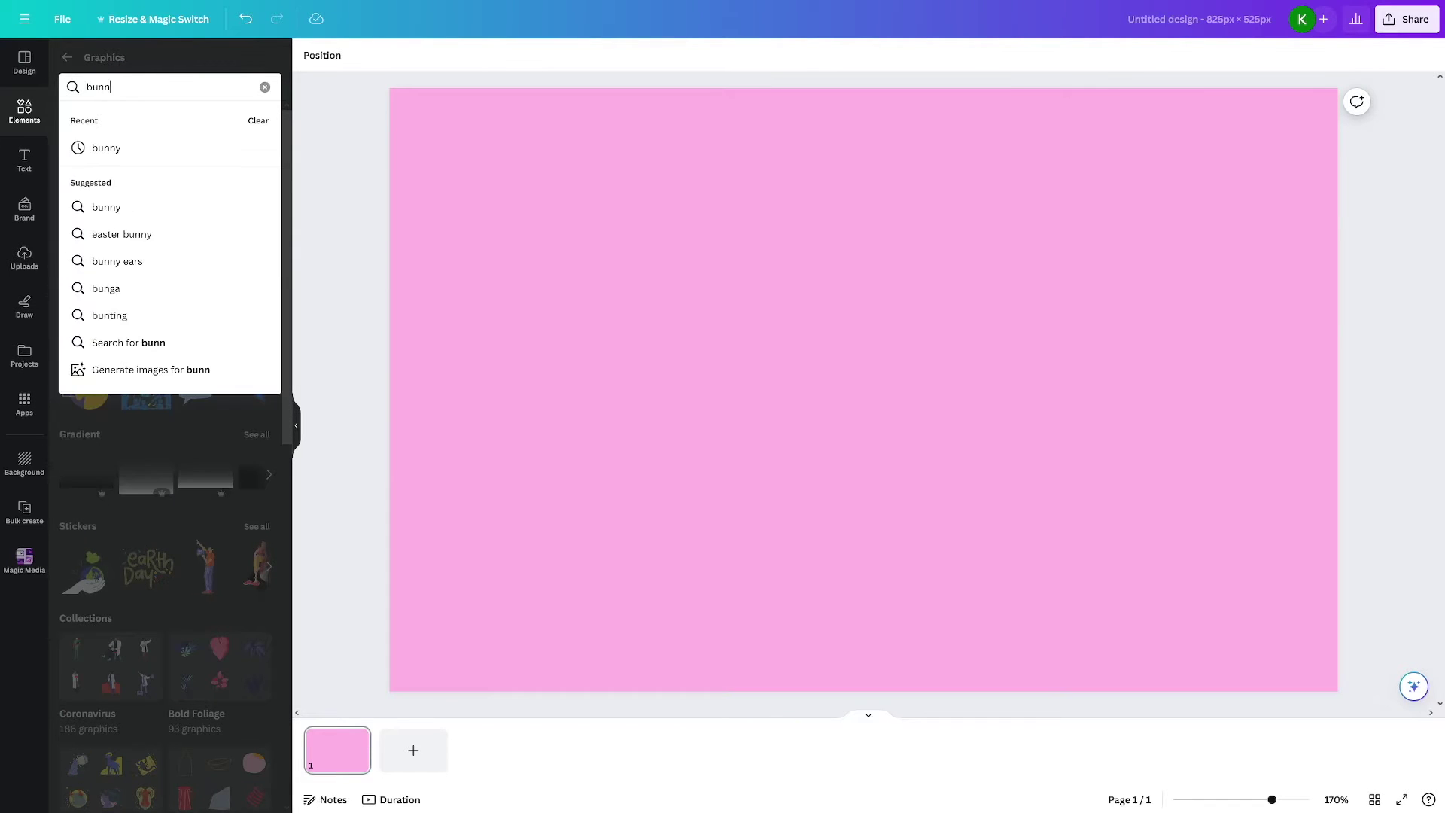
key("Return")
Add the graphic of a white sitting bunny with green leaves to the page.
scroll(195, 411, "down", 5)
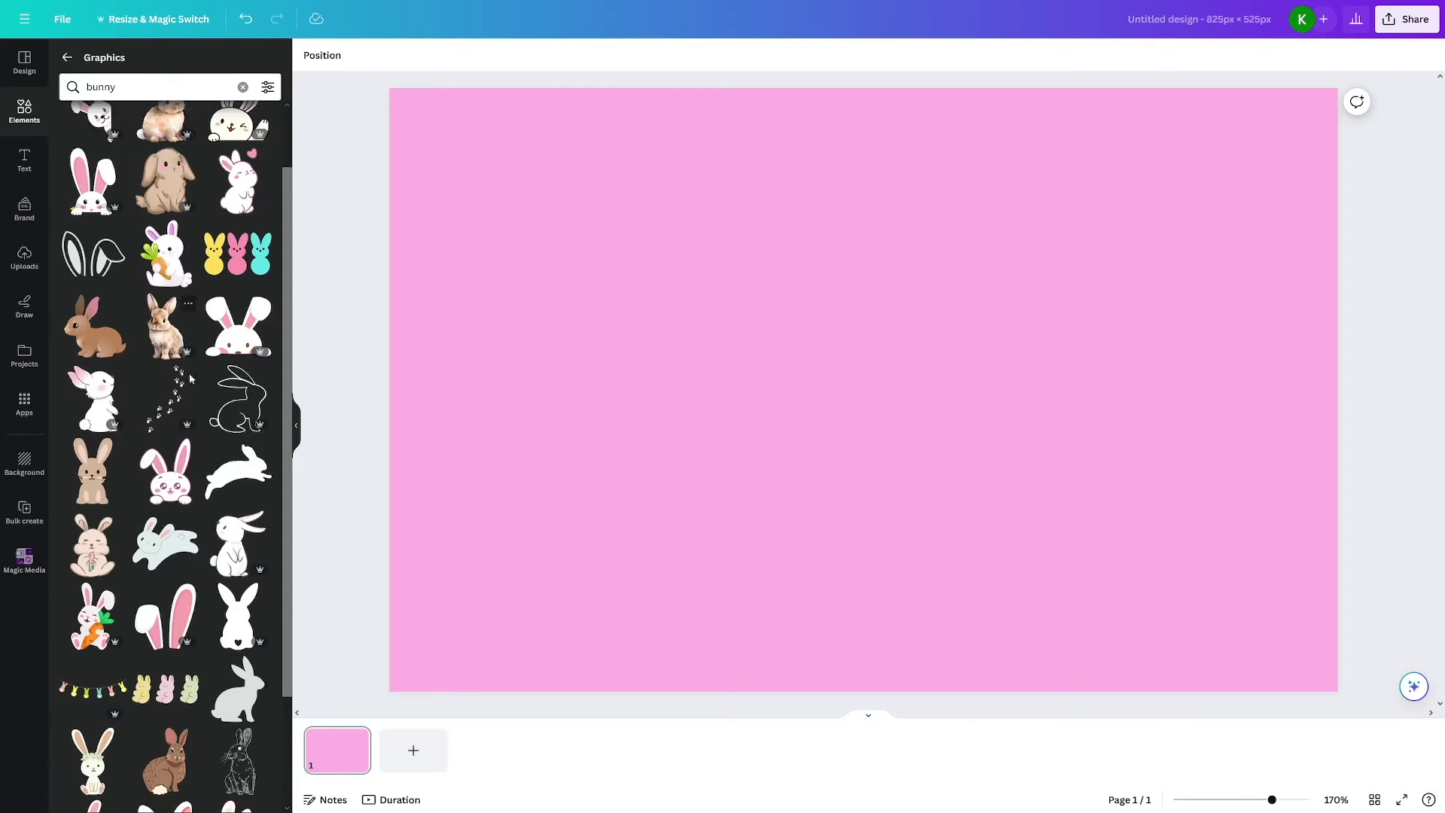
scroll(195, 411, "down", 2)
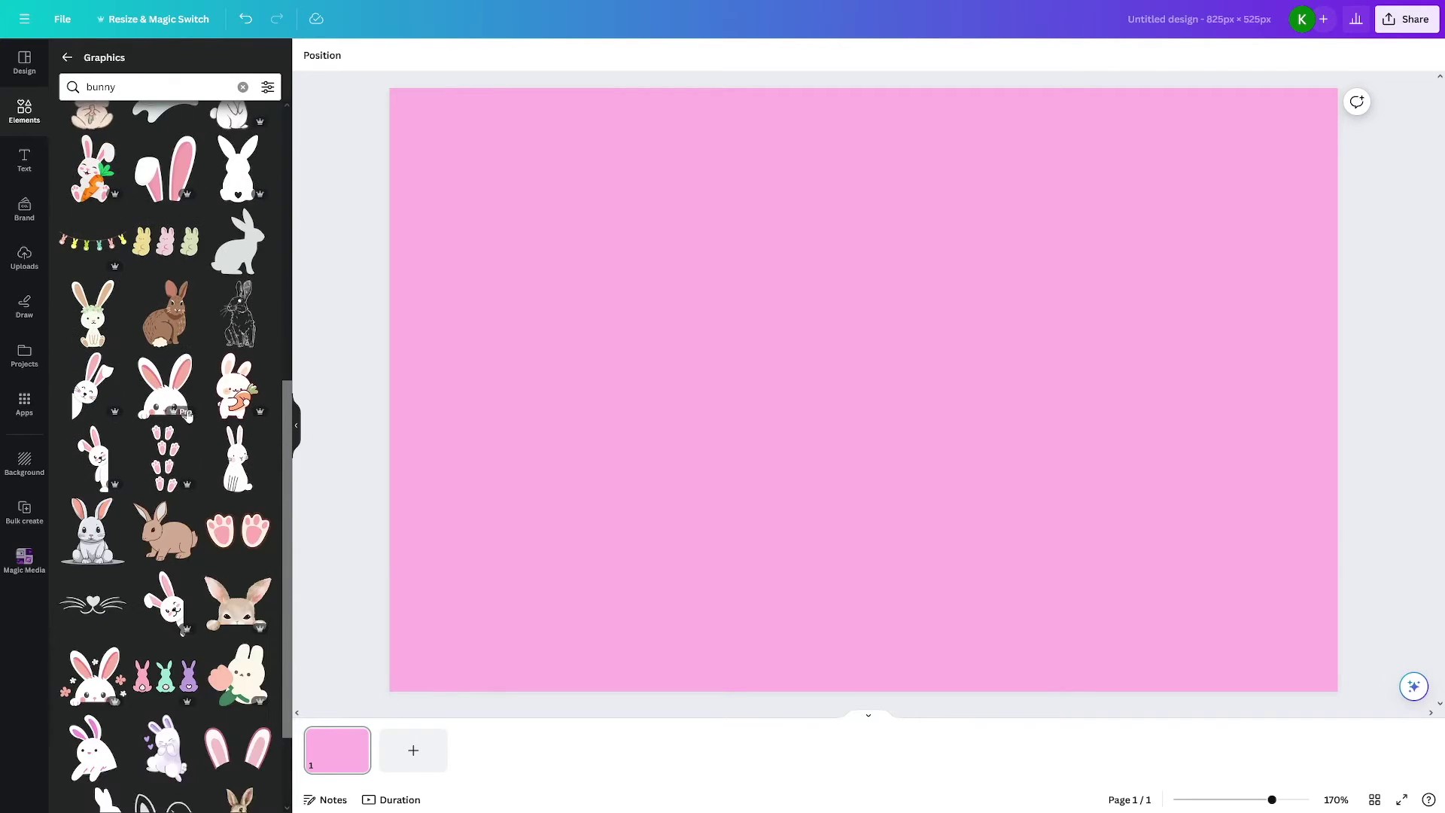
scroll(188, 414, "down", 2)
scroll(189, 415, "down", 3)
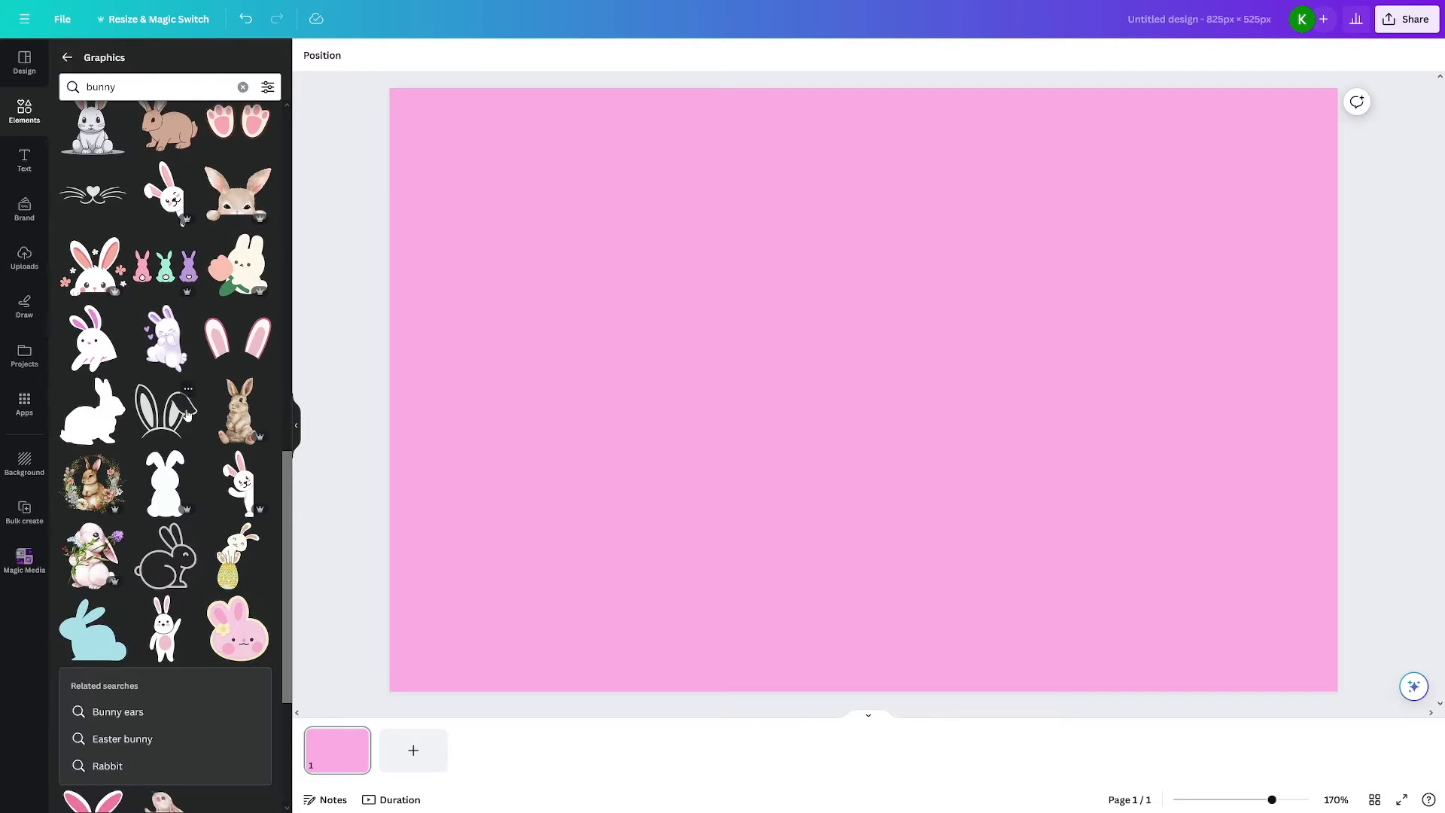
scroll(194, 423, "down", 2)
scroll(195, 426, "down", 6)
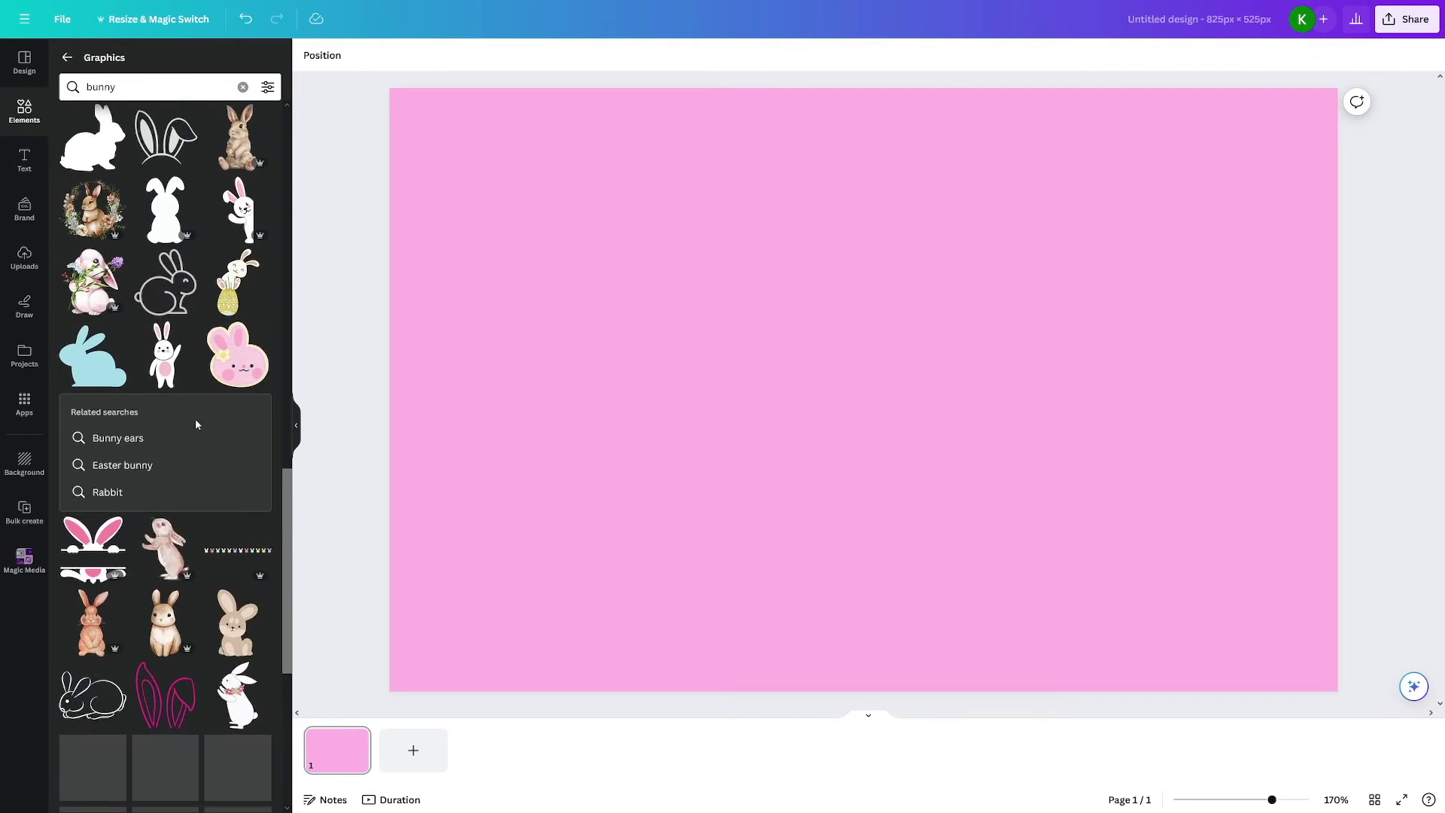
scroll(196, 426, "down", 8)
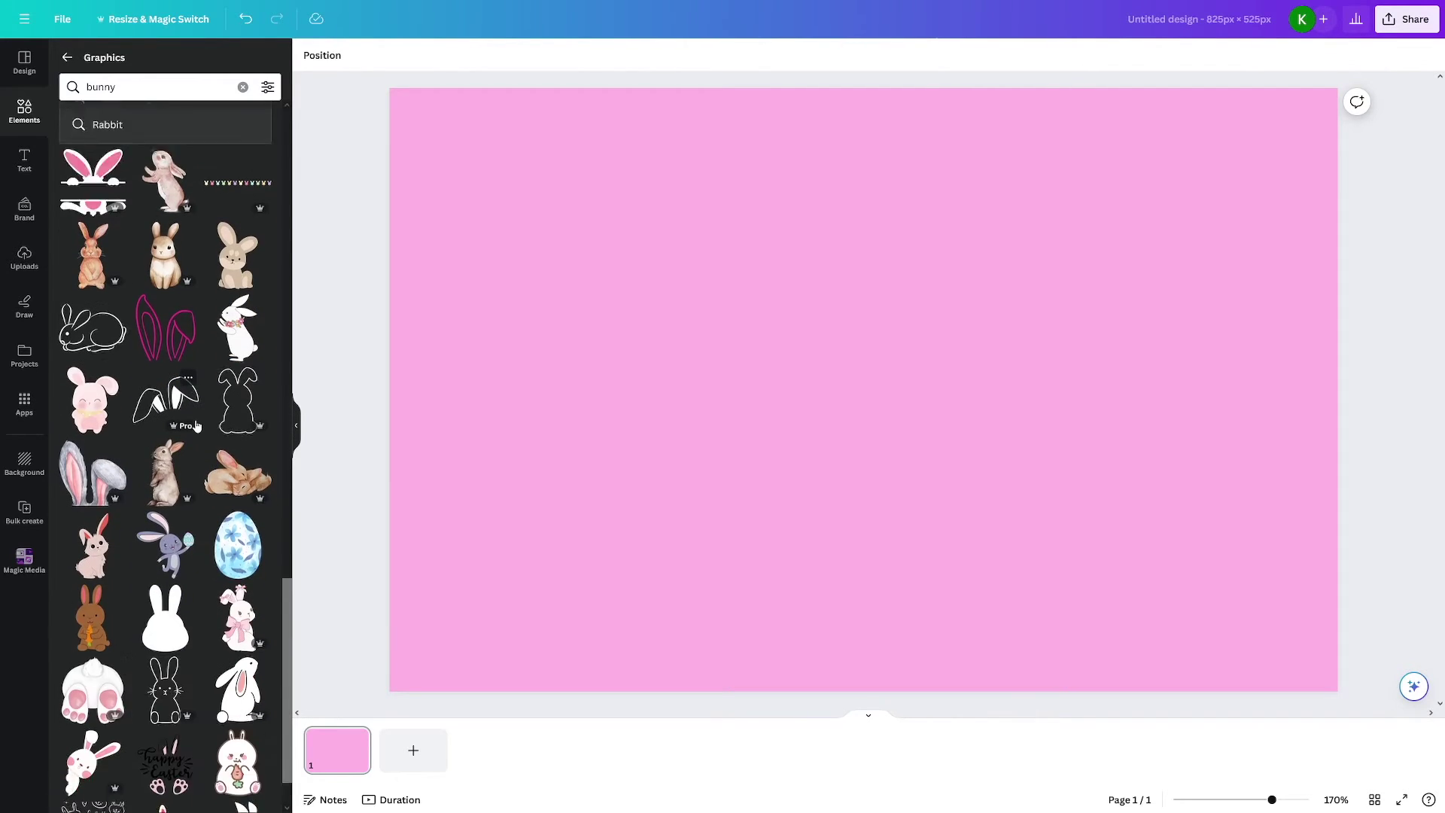
left_click_drag(194, 426, 731, 284)
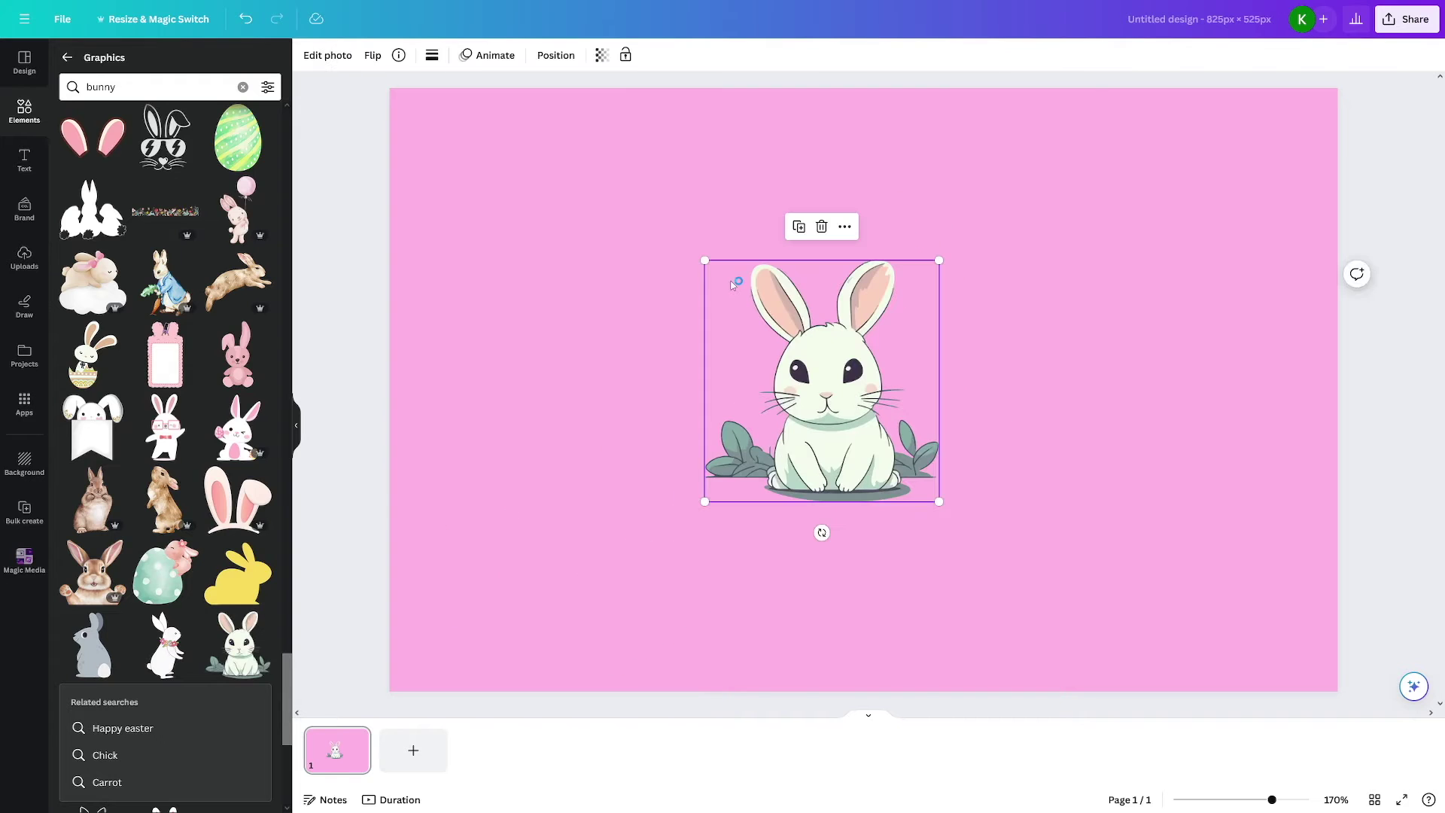
Enlarge the bunny graphic to a bit over half the page height and place it near the page centre.
left_click_drag(822, 391, 835, 333)
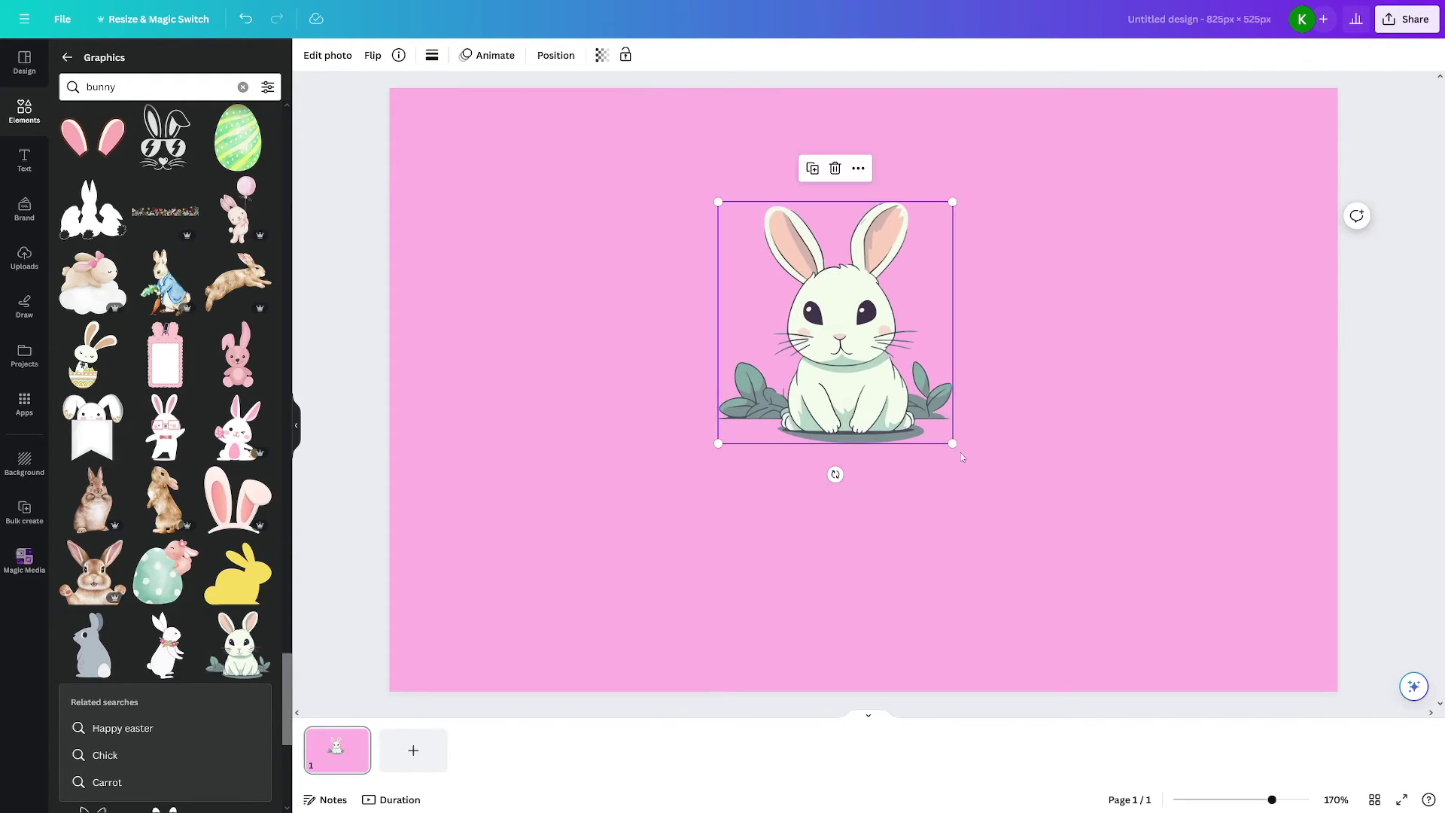
left_click_drag(952, 442, 1122, 619)
left_click_drag(978, 509, 908, 467)
left_click_drag(1037, 578, 954, 517)
left_click_drag(868, 453, 902, 476)
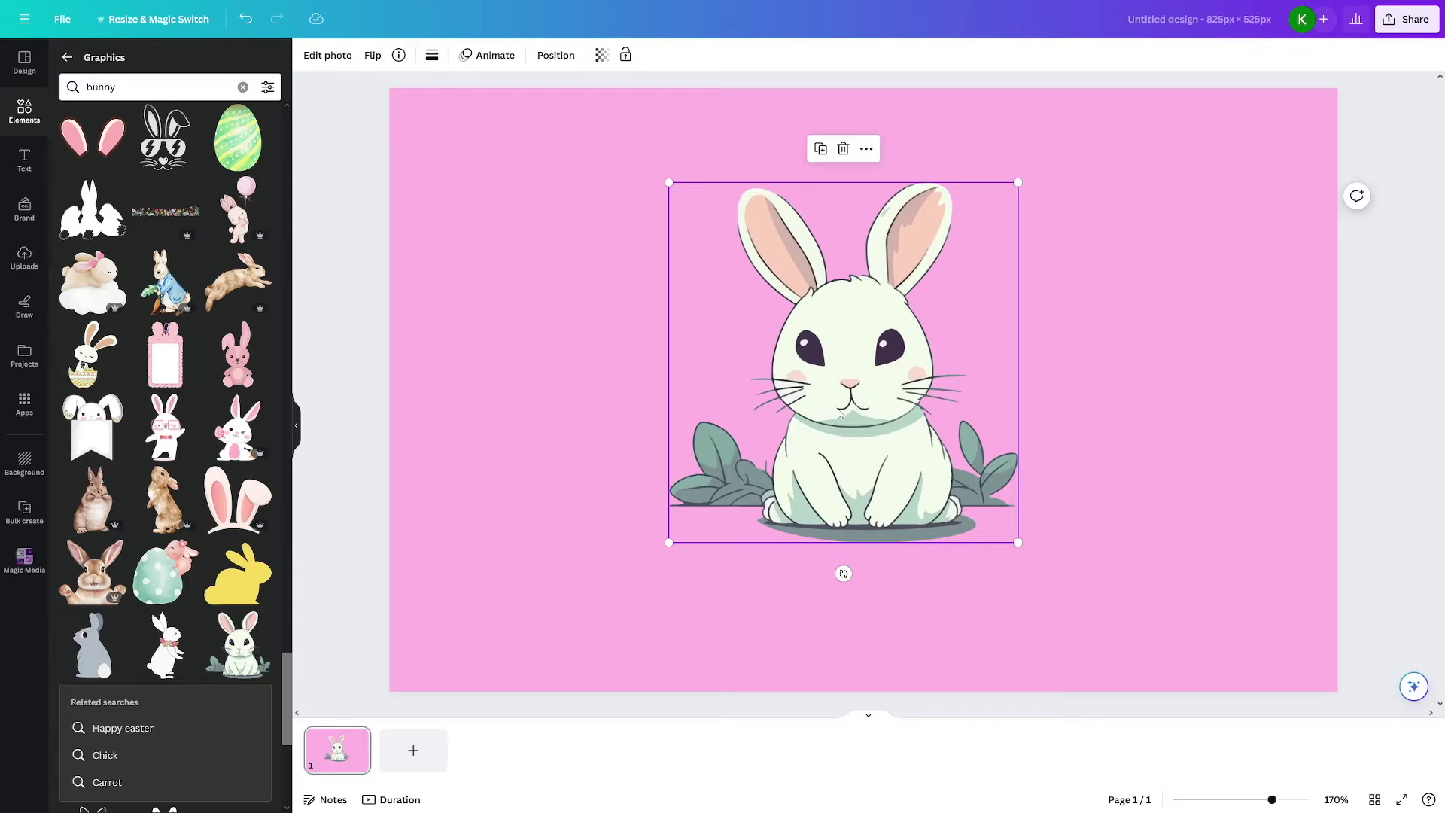
key("Escape")
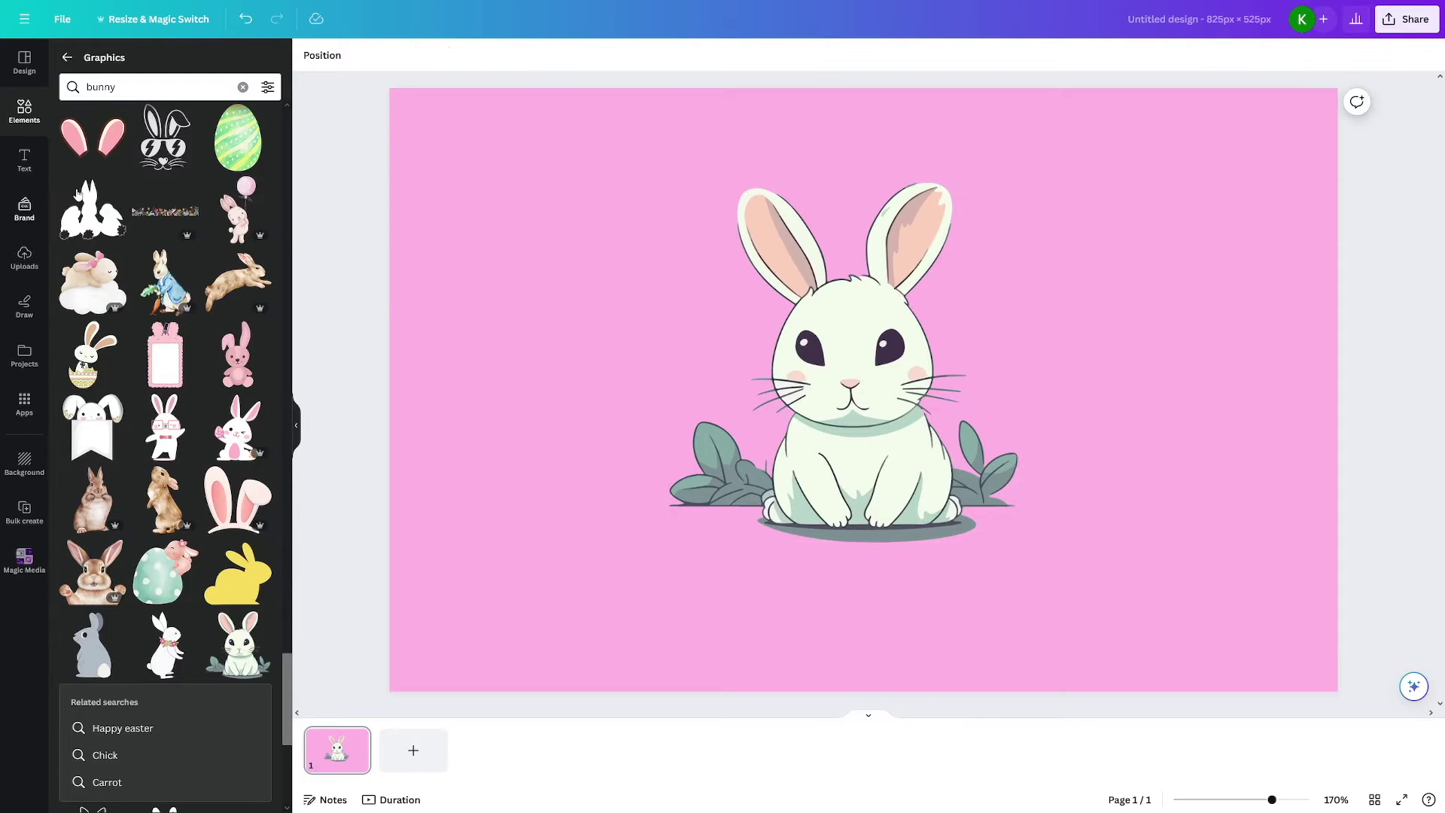
Add the "Coffee person" font combination and shrink it into the area above and left of the bunny.
left_click(24, 160)
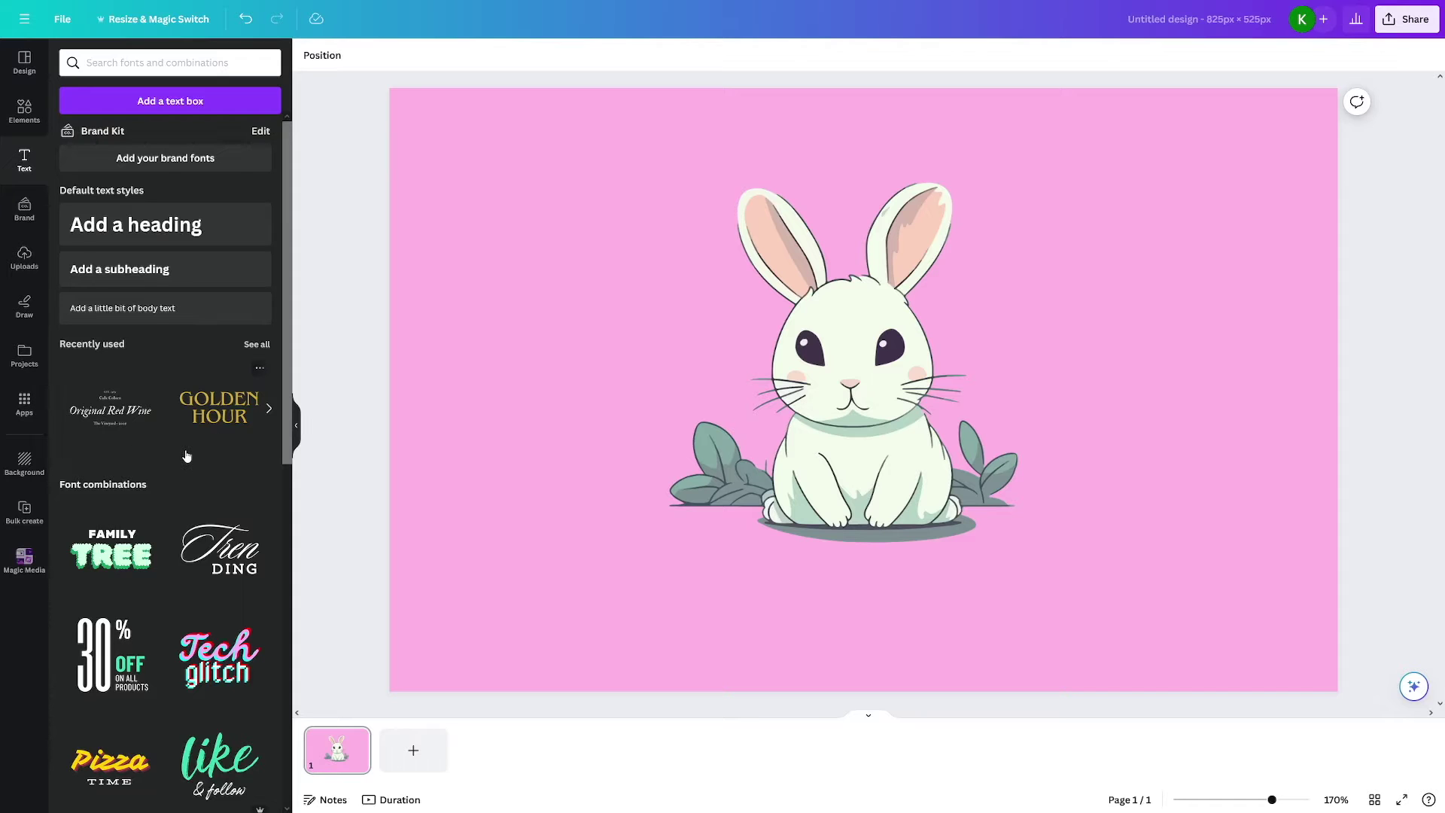
scroll(187, 457, "down", 10)
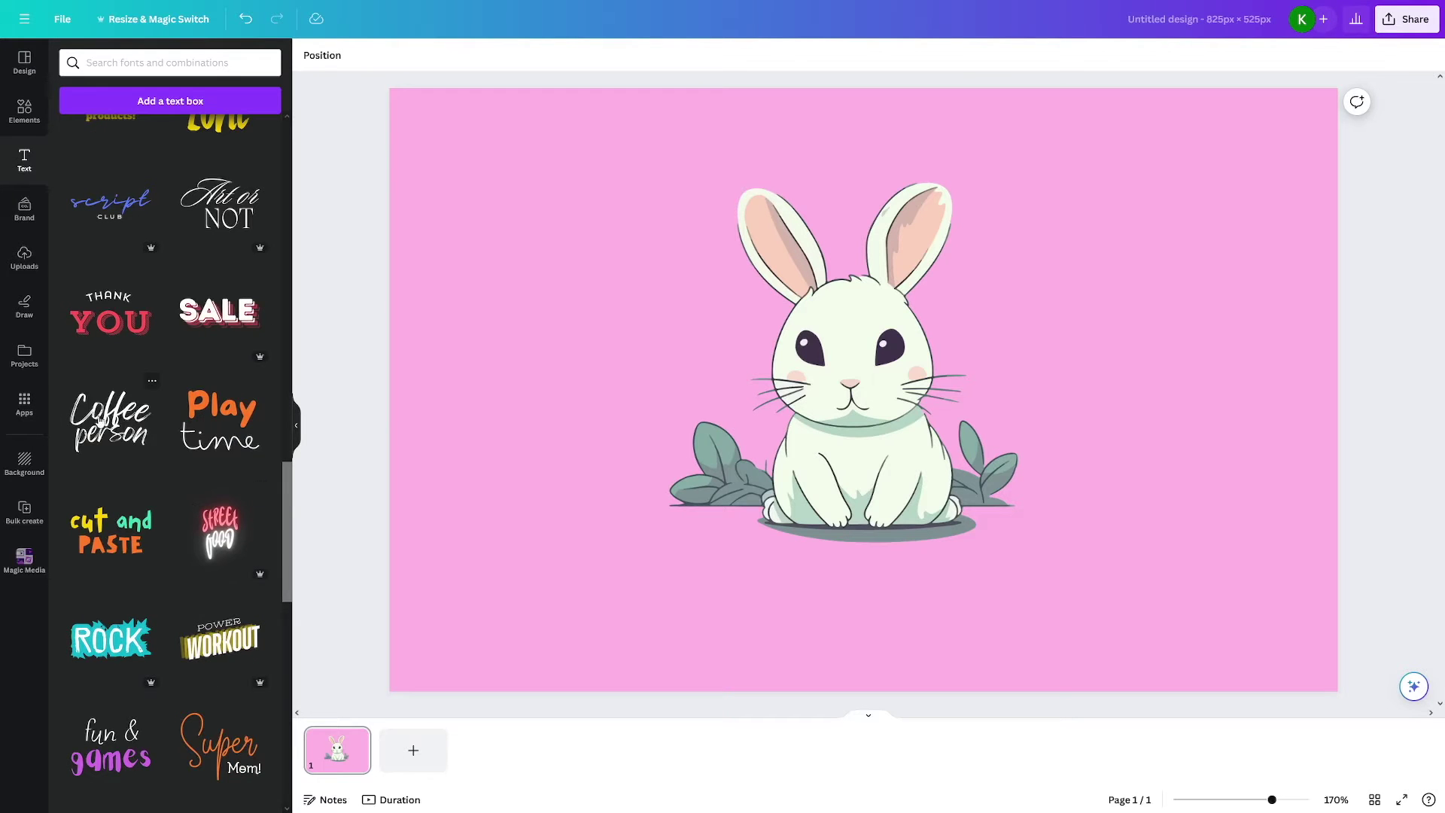
left_click_drag(100, 422, 533, 183)
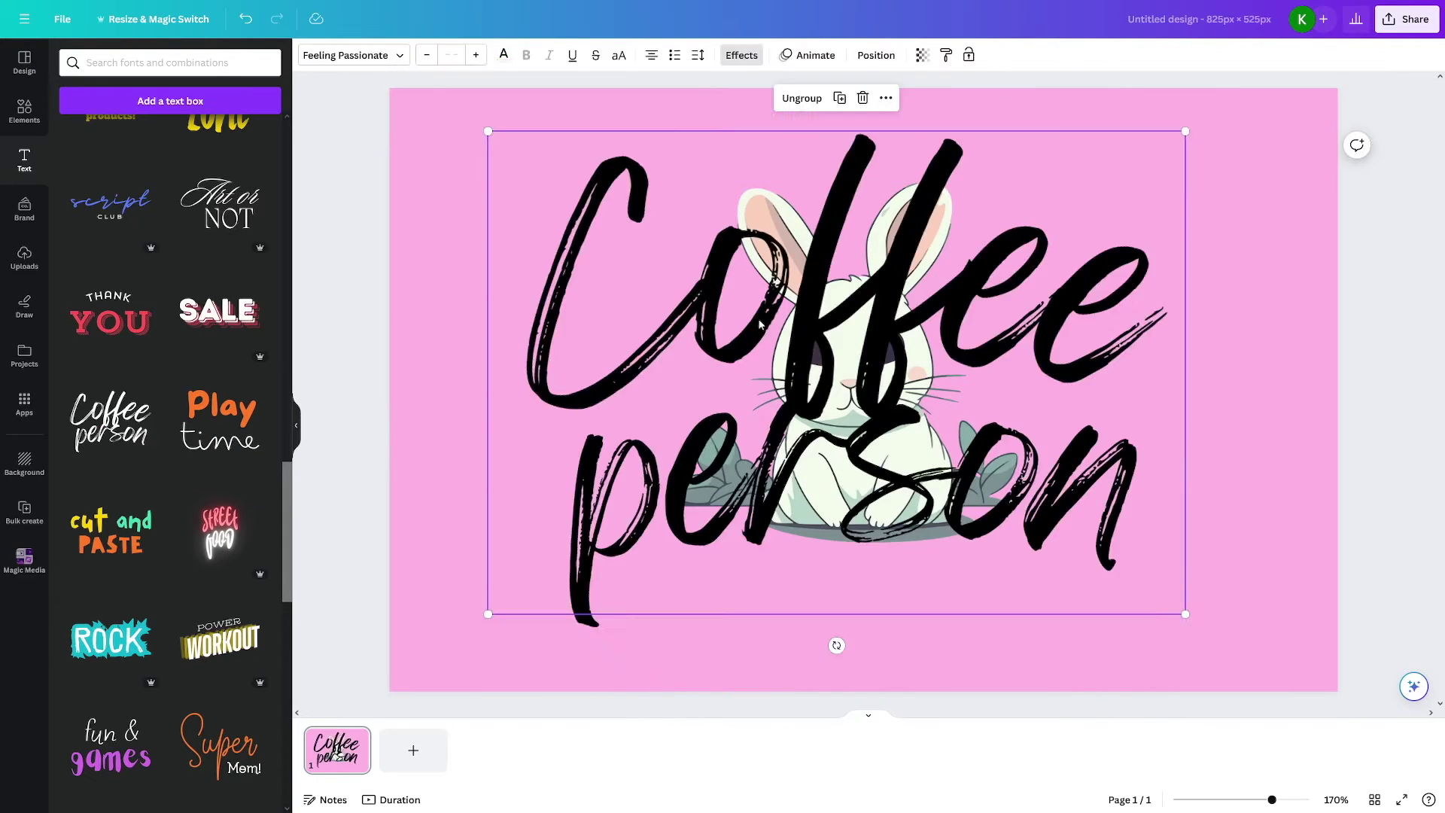
left_click_drag(1183, 614, 727, 296)
Delete the "person" line from the text combination and replace "Coffee" with "Bunny <3".
double_click(622, 215)
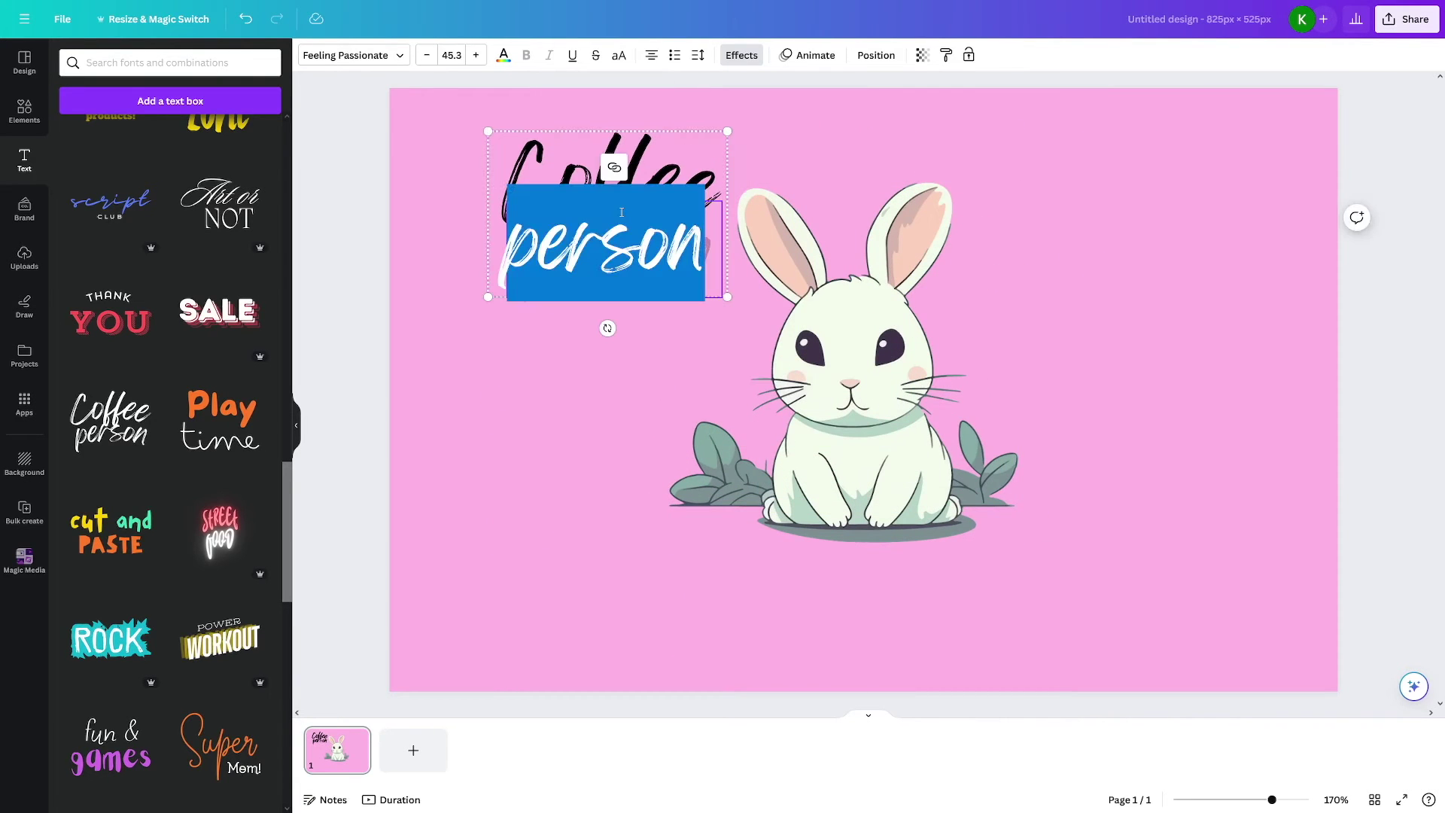
key("BackSpace")
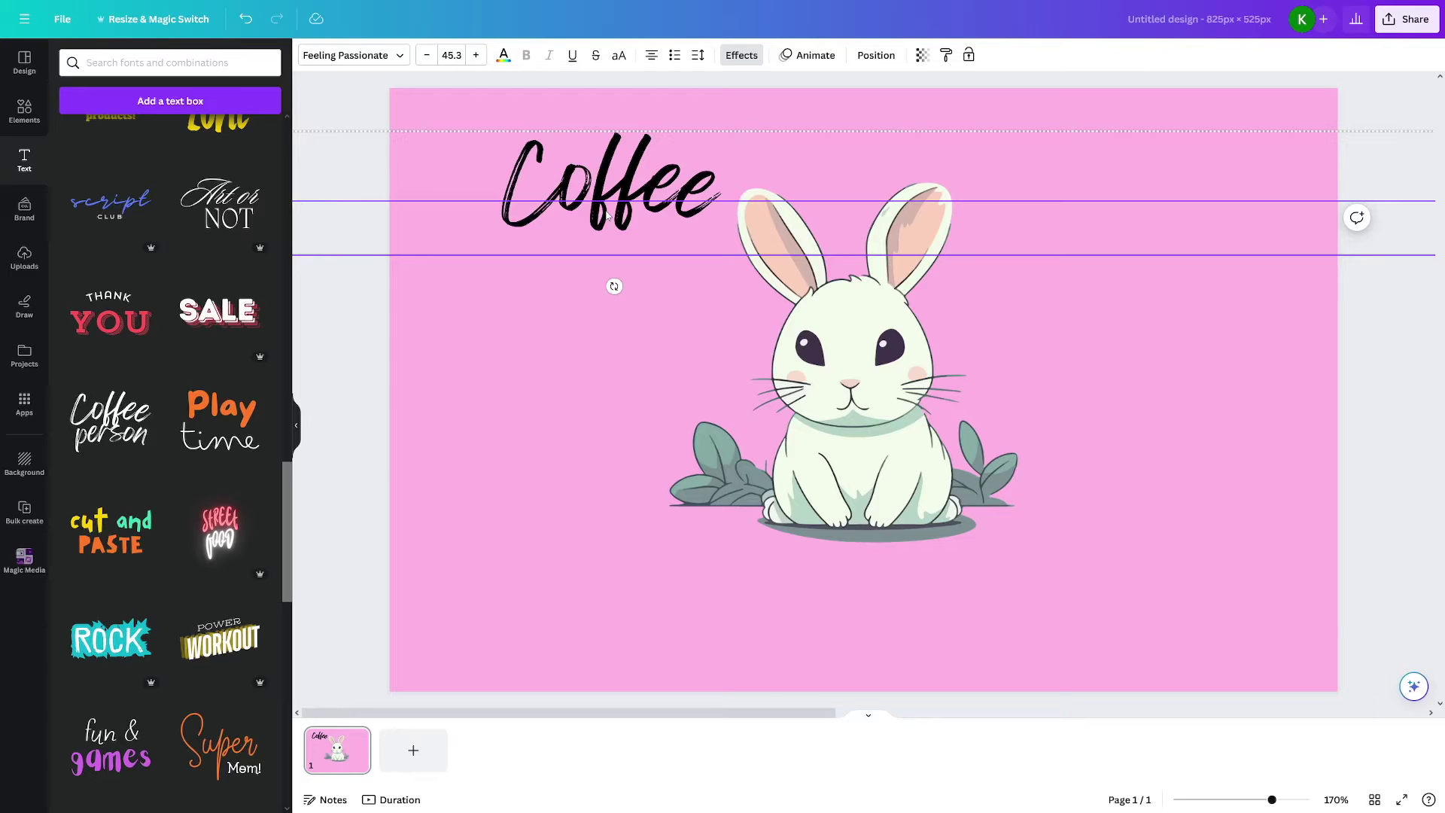
double_click(623, 170)
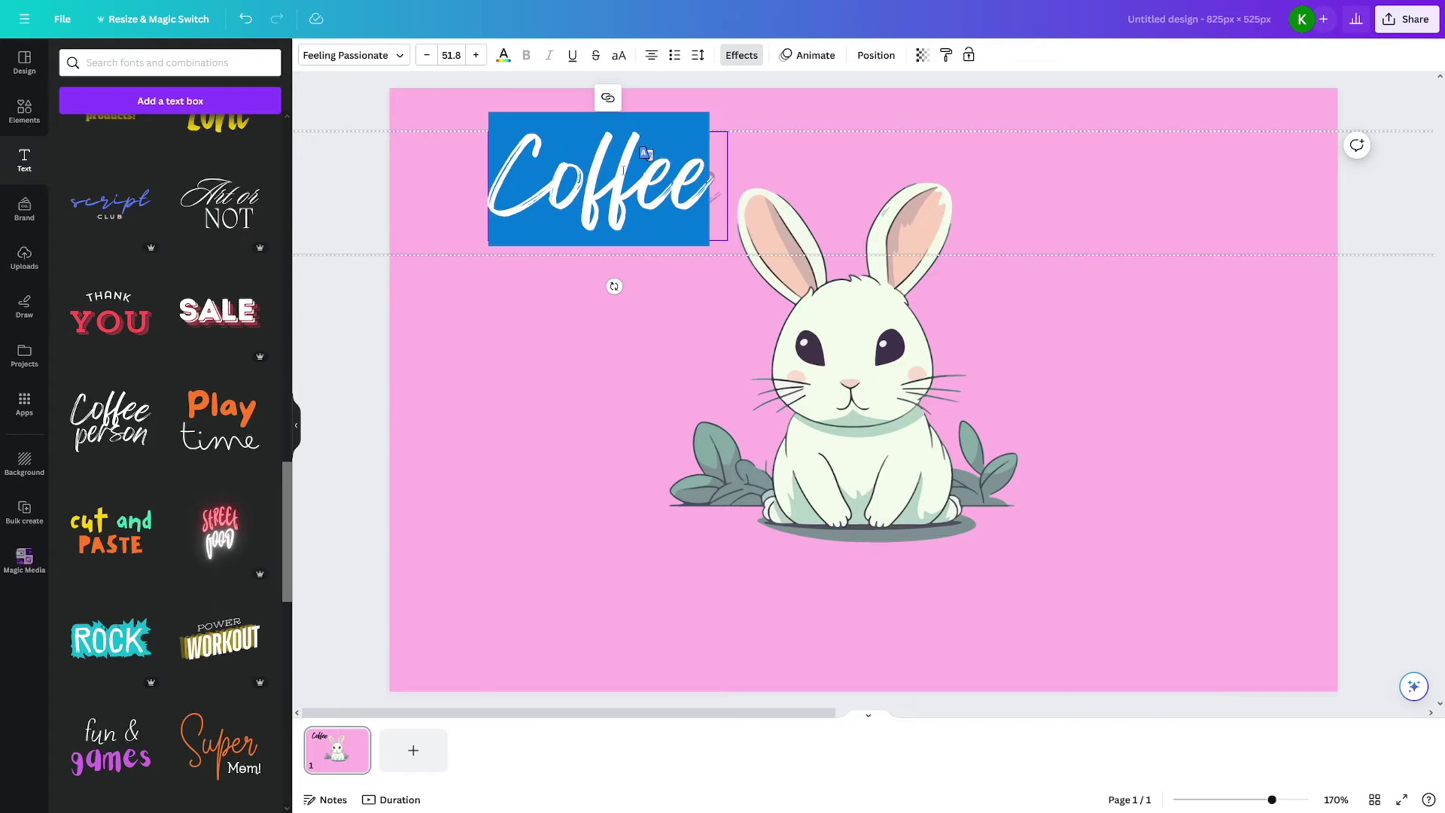
type("Bunny <")
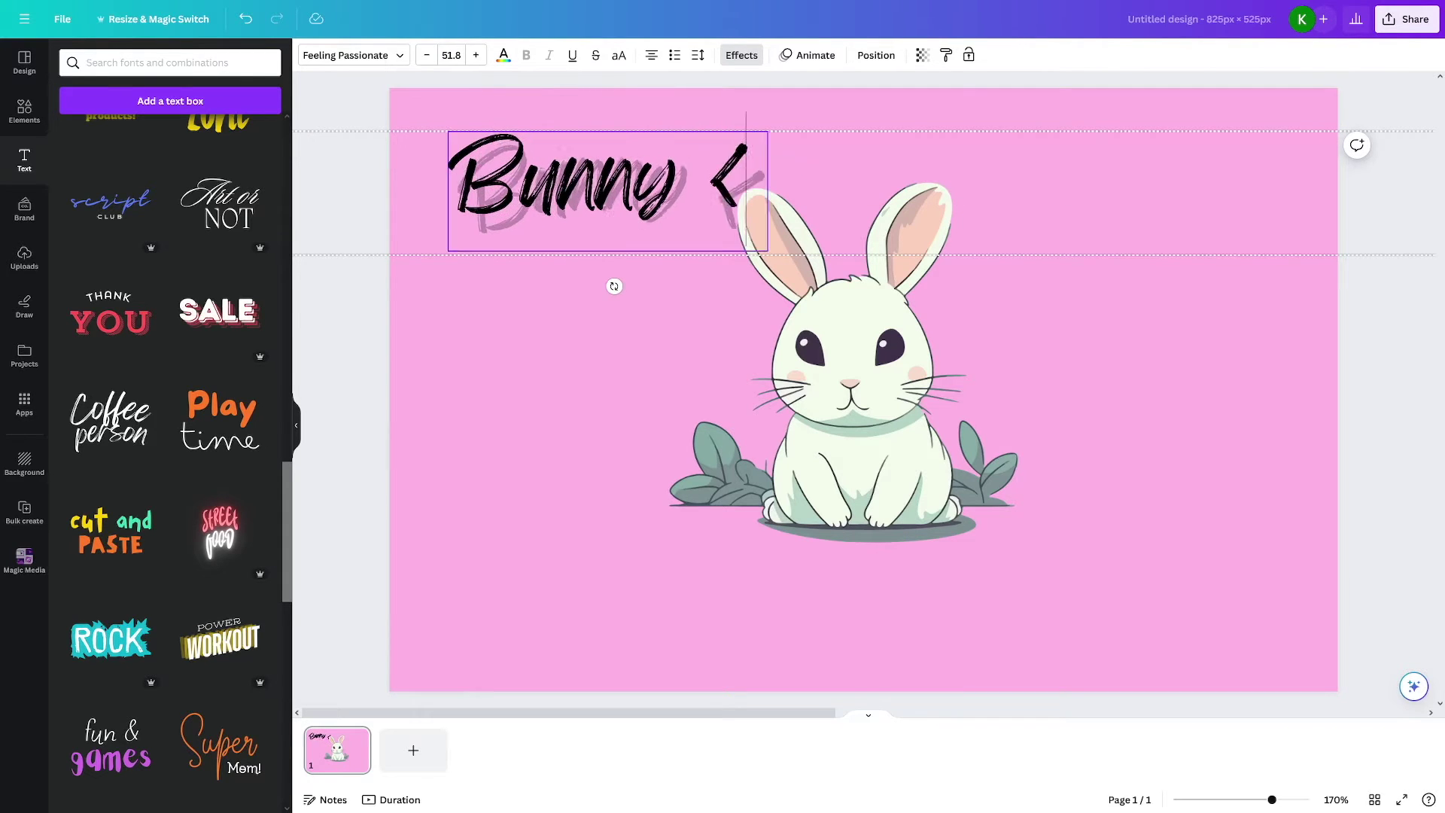
type("3")
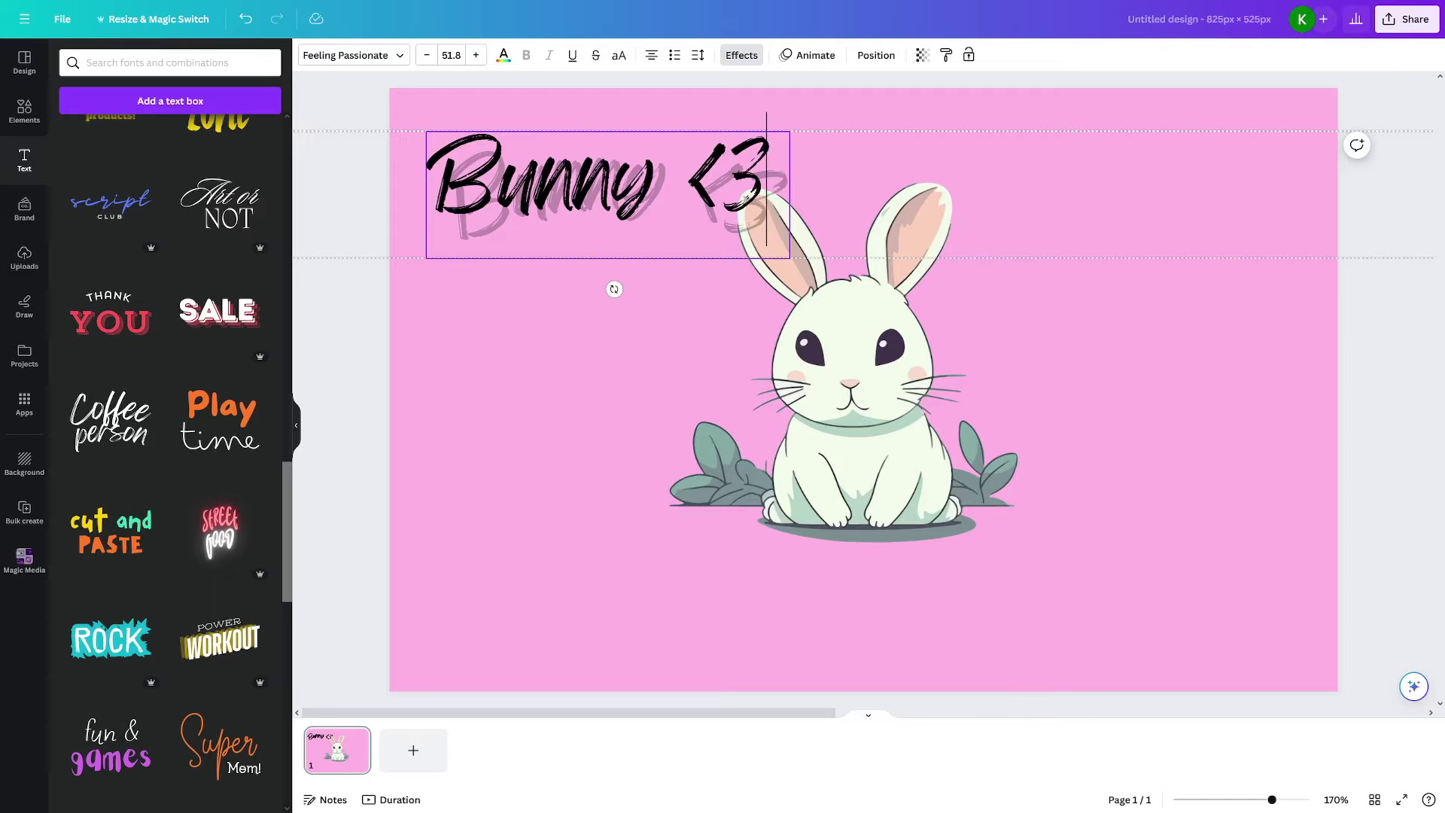
Replace the heading's text with "Love Bunnies".
key("BackSpace")
key("BackSpace")
key("BackSpace")
key("BackSpace")
key("BackSpace")
key("BackSpace")
key("BackSpace")
key("BackSpace")
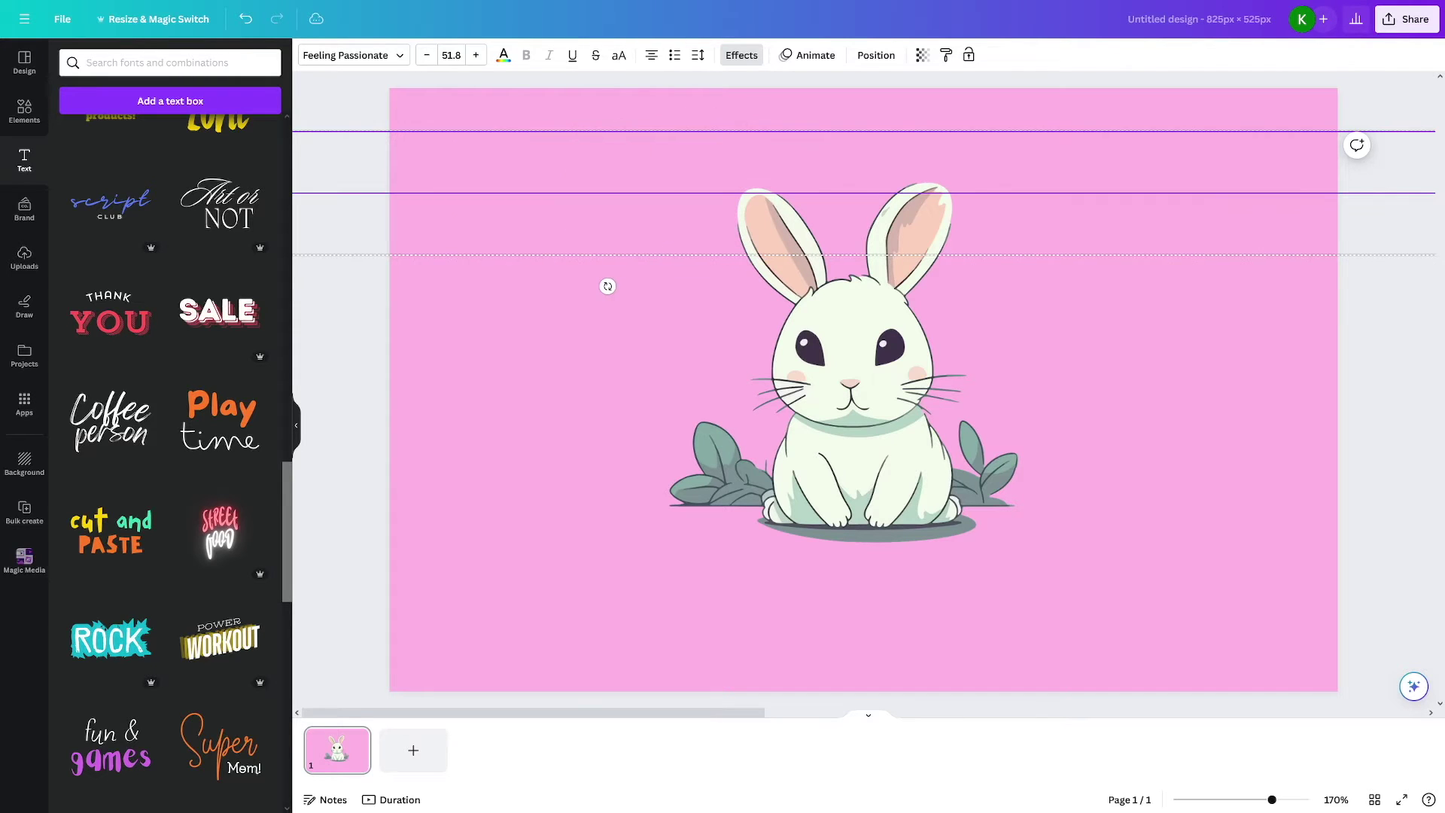
type("Love Bunni")
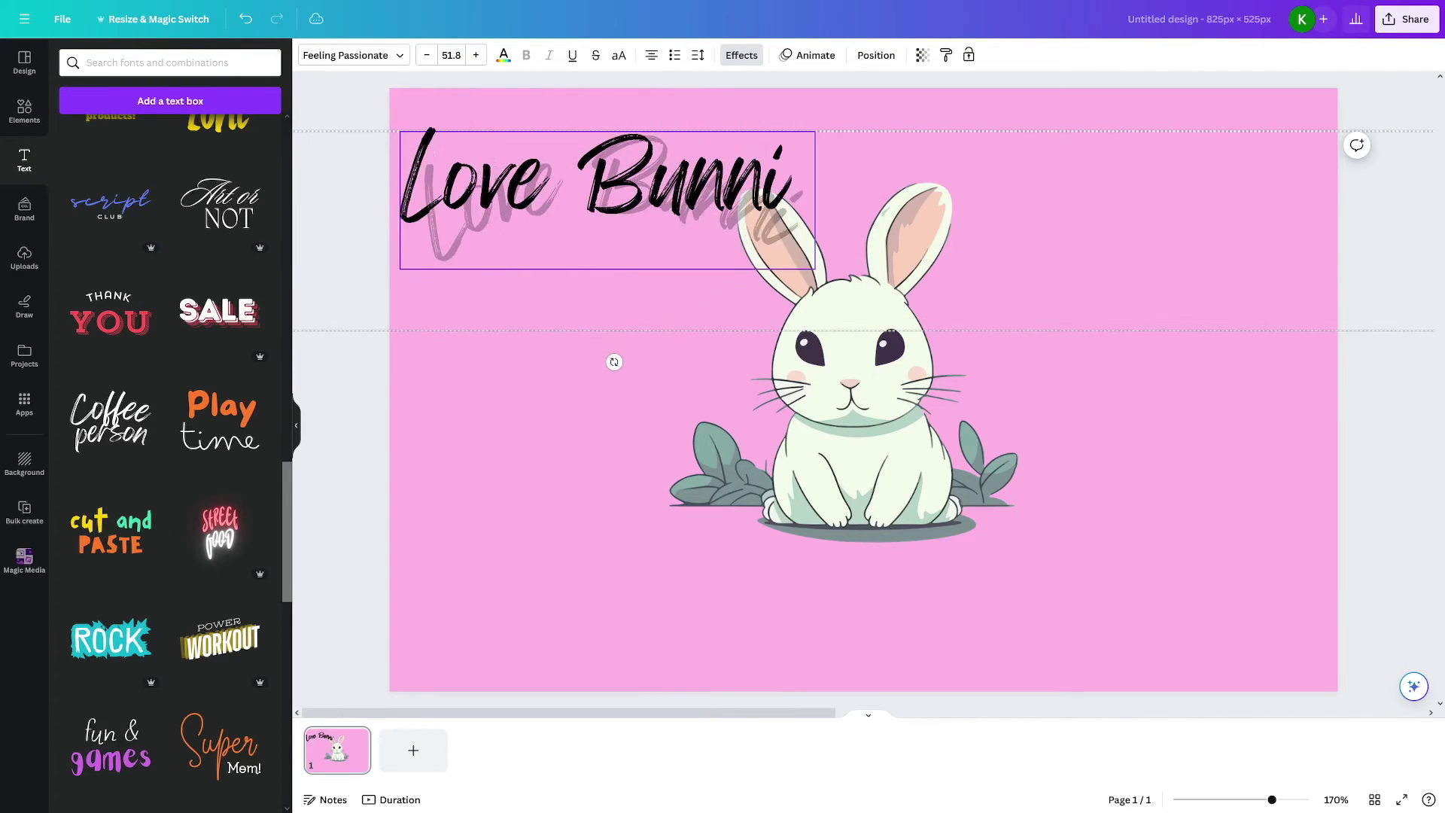
type("es")
key("Escape")
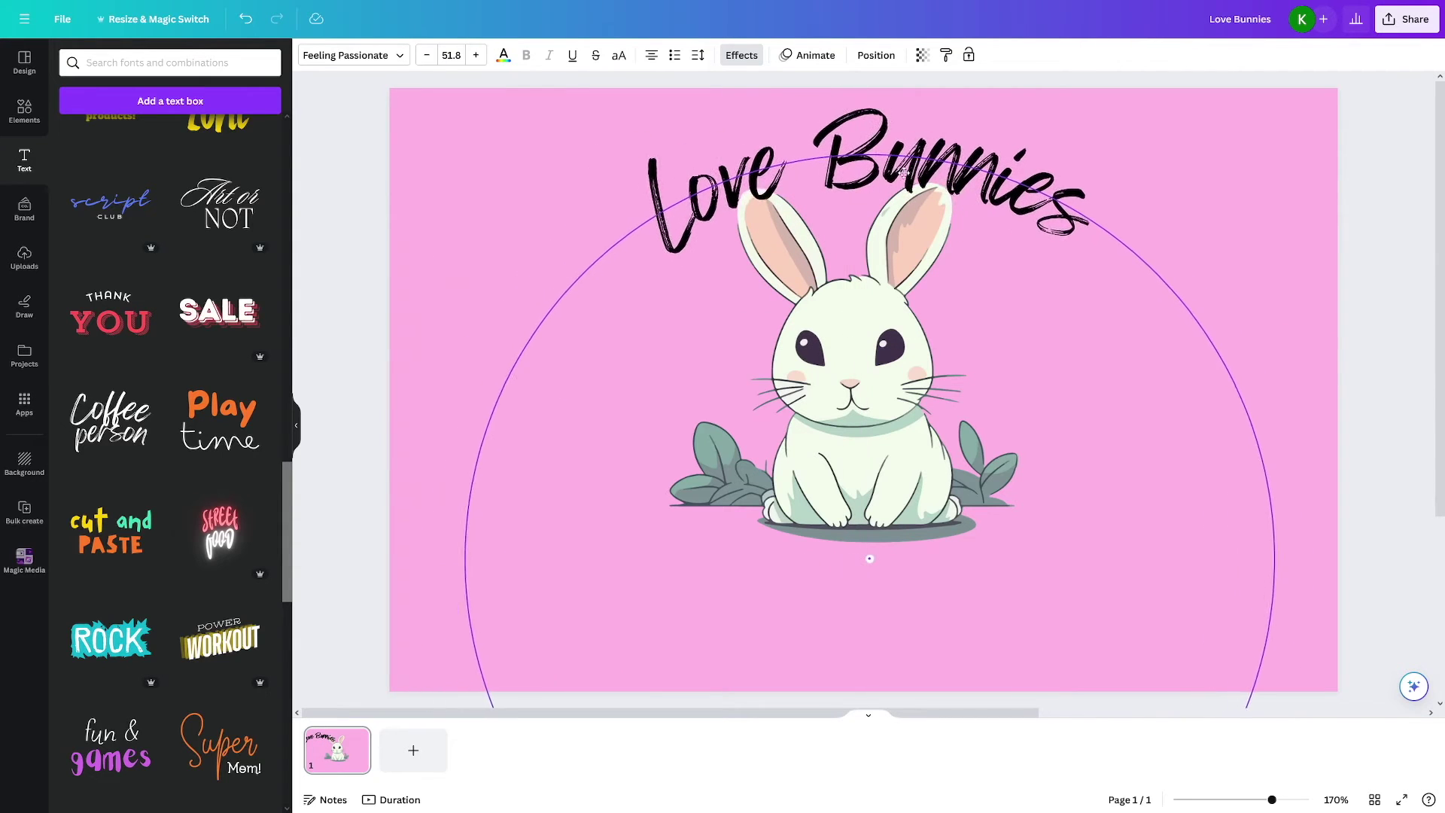
Move the bunny toward the lower page edge and place the curved "Love Bunnies" heading just above its ears.
left_click_drag(904, 172, 886, 155)
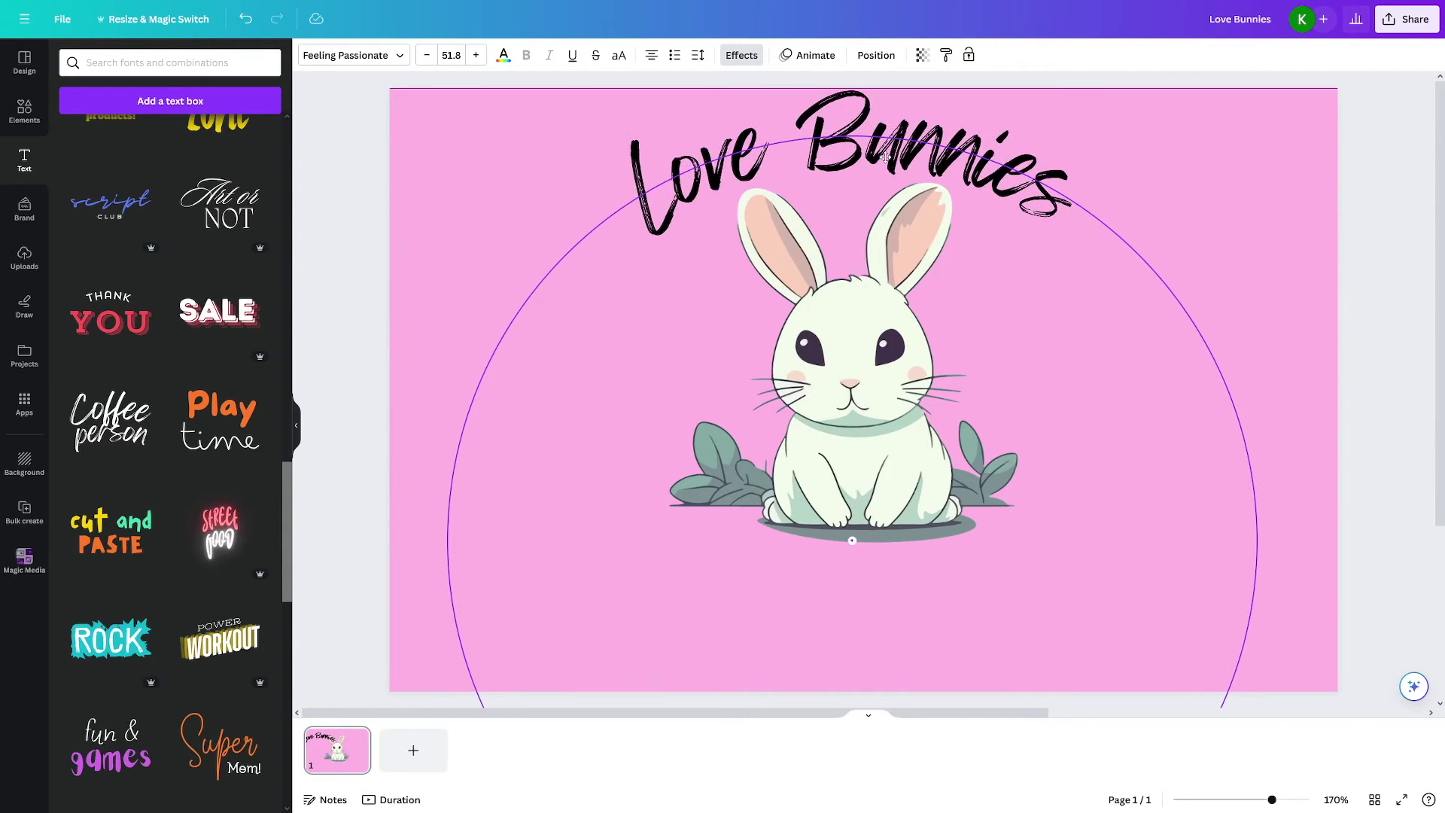
left_click_drag(858, 338, 871, 429)
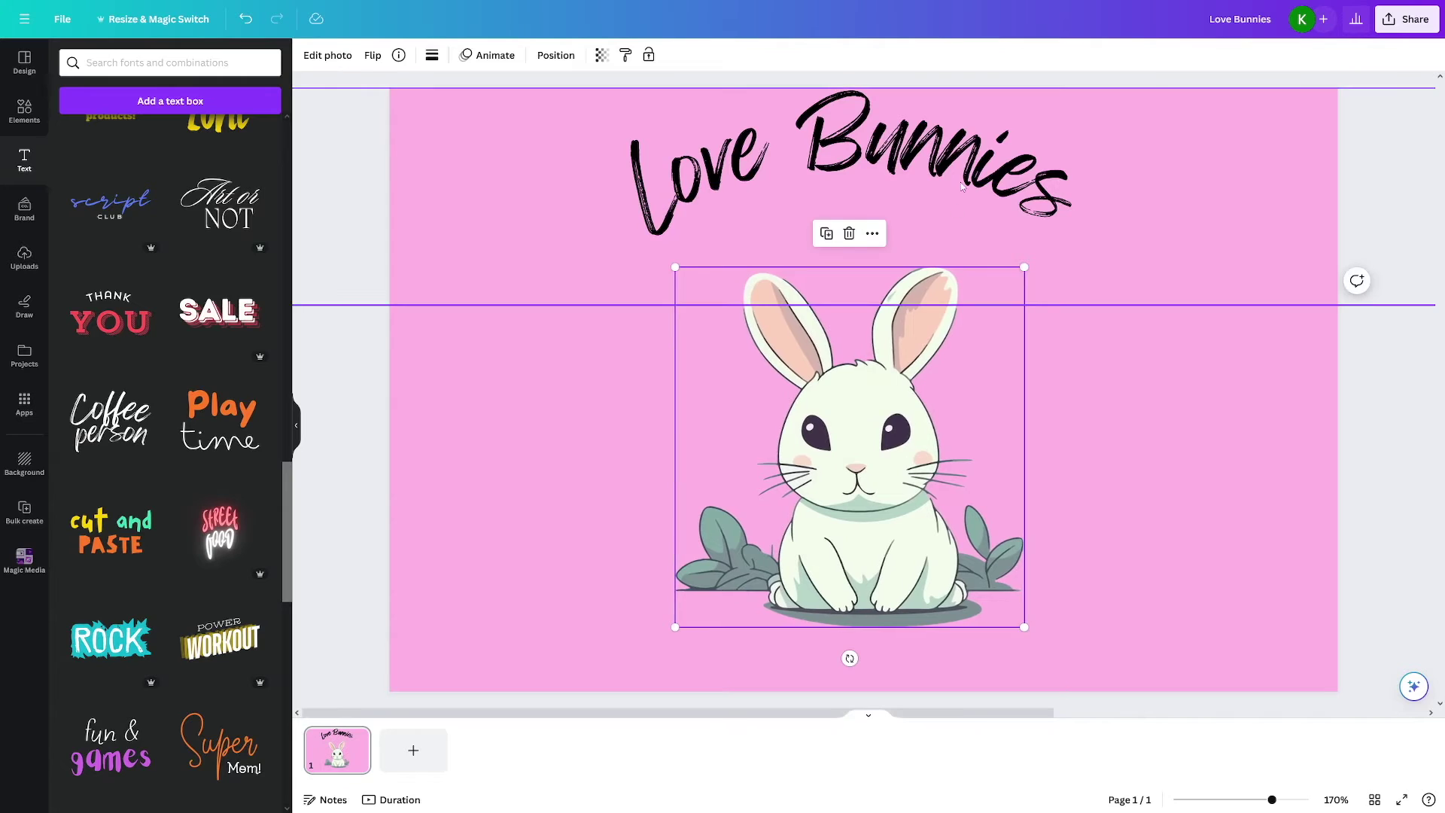
left_click_drag(958, 160, 967, 239)
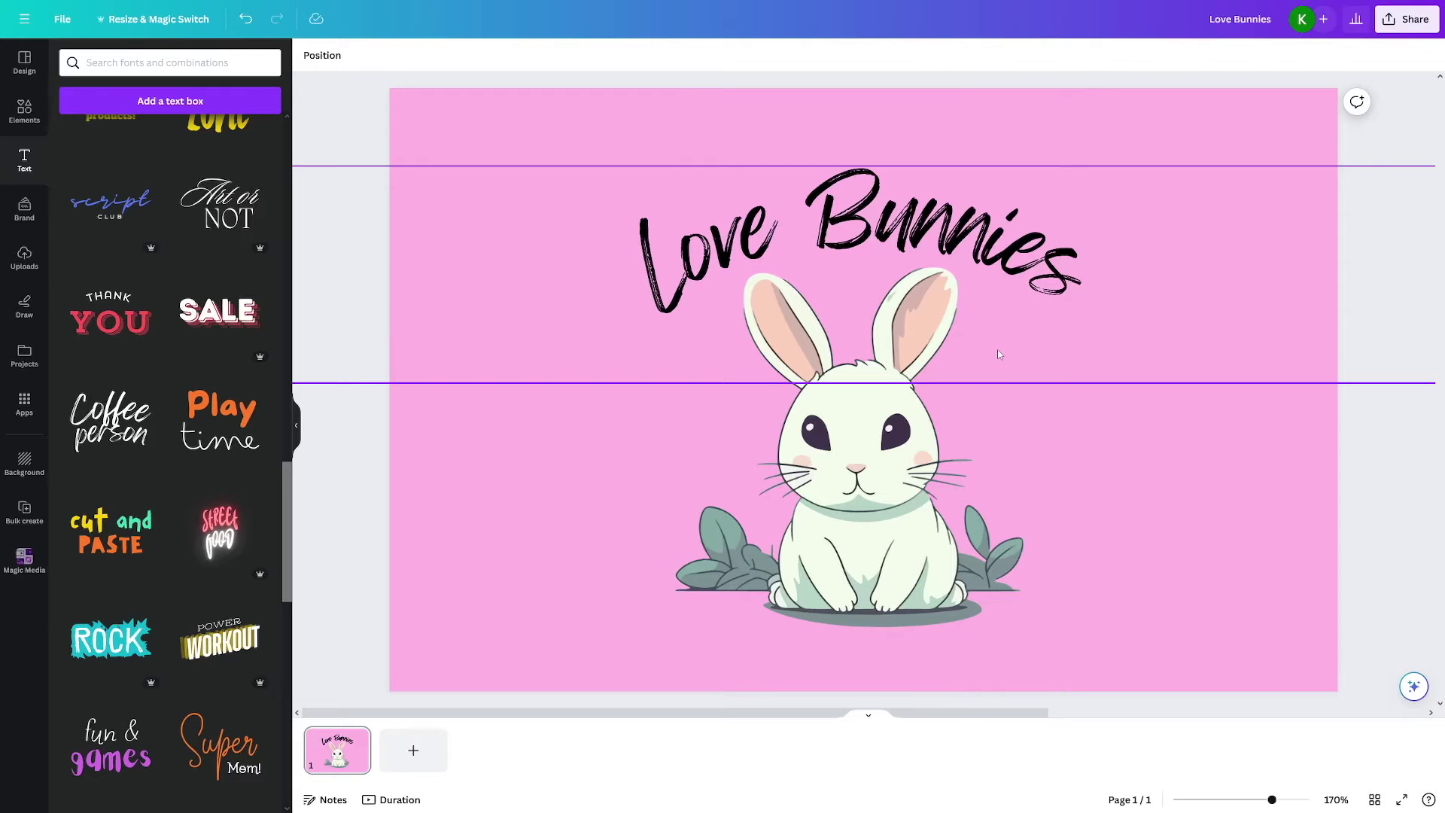
Download the "Love Bunnies" design as a PNG file.
left_click(1407, 19)
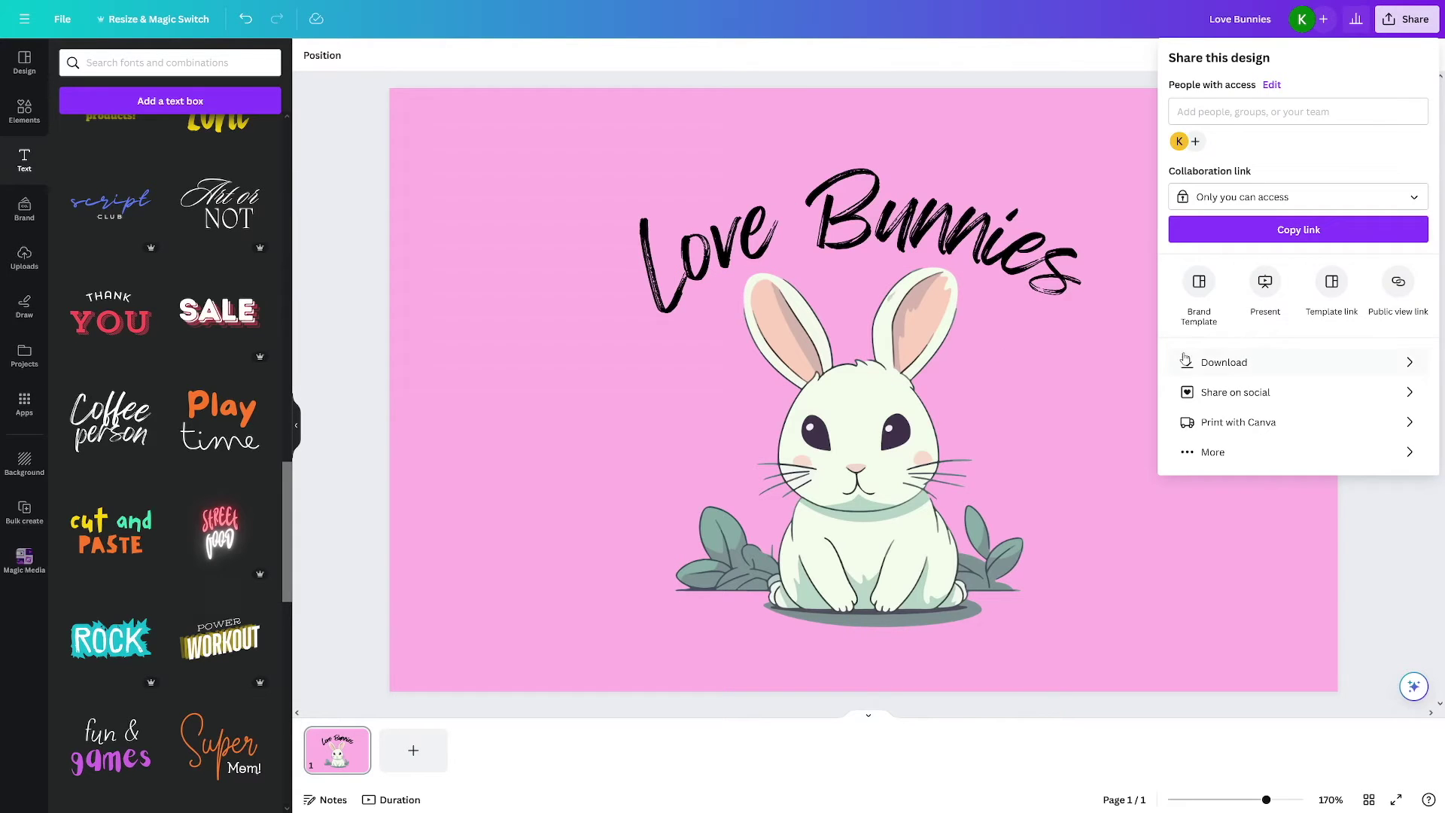
left_click(1242, 363)
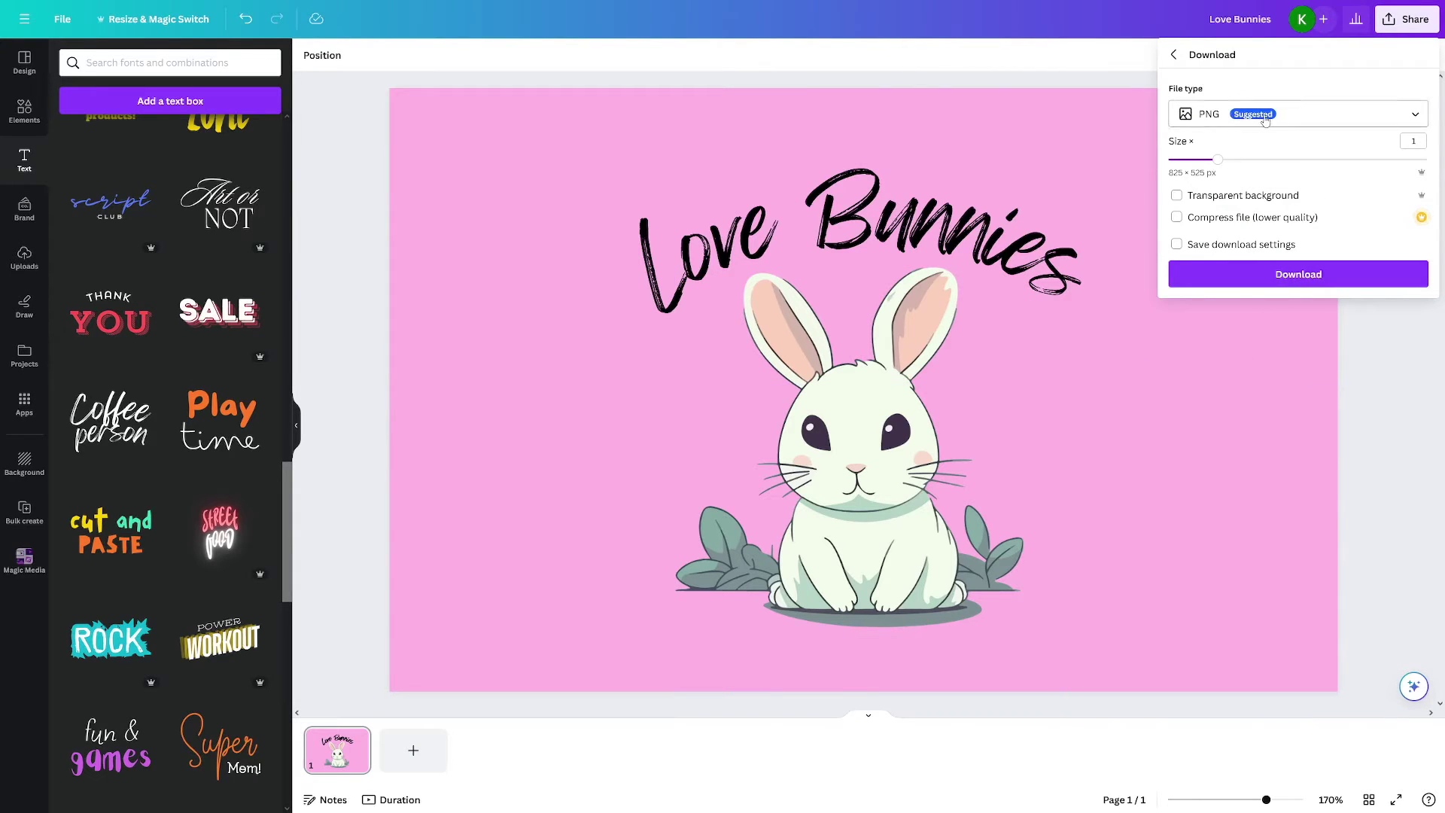
left_click(1283, 468)
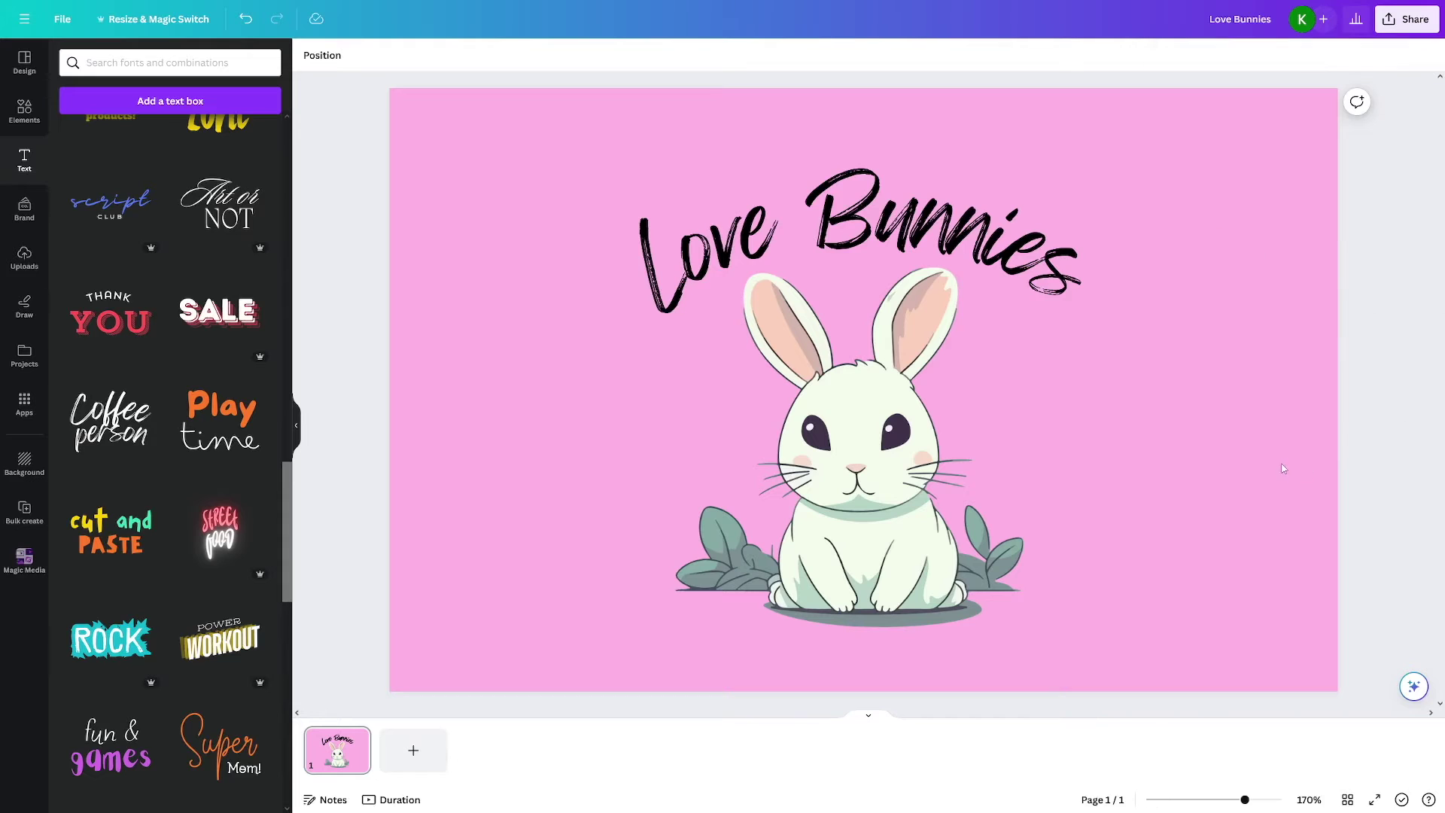
Hide the page thumbnails and add a second page to the design.
left_click(1057, 657)
left_click(870, 717)
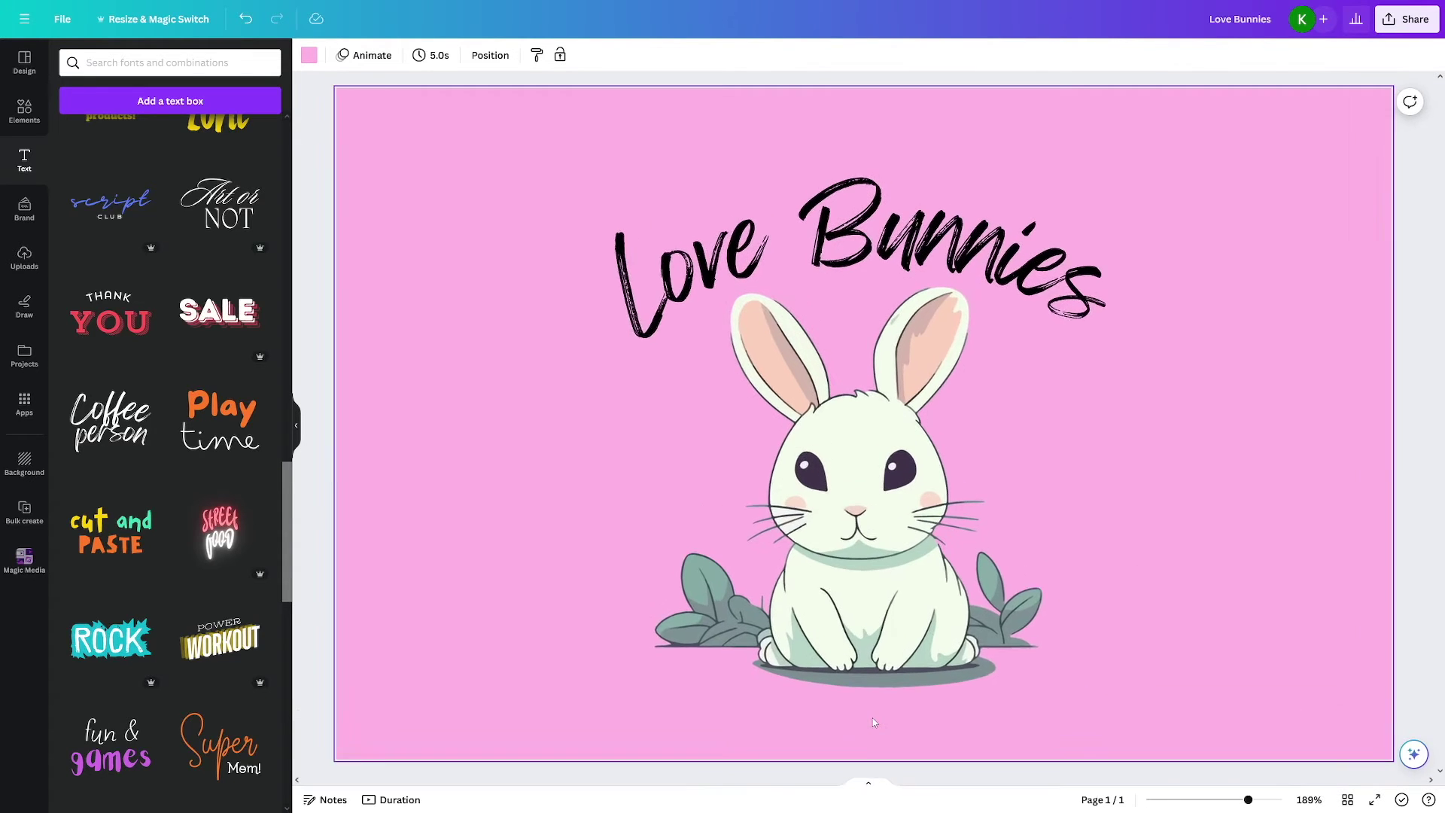
left_click(883, 752)
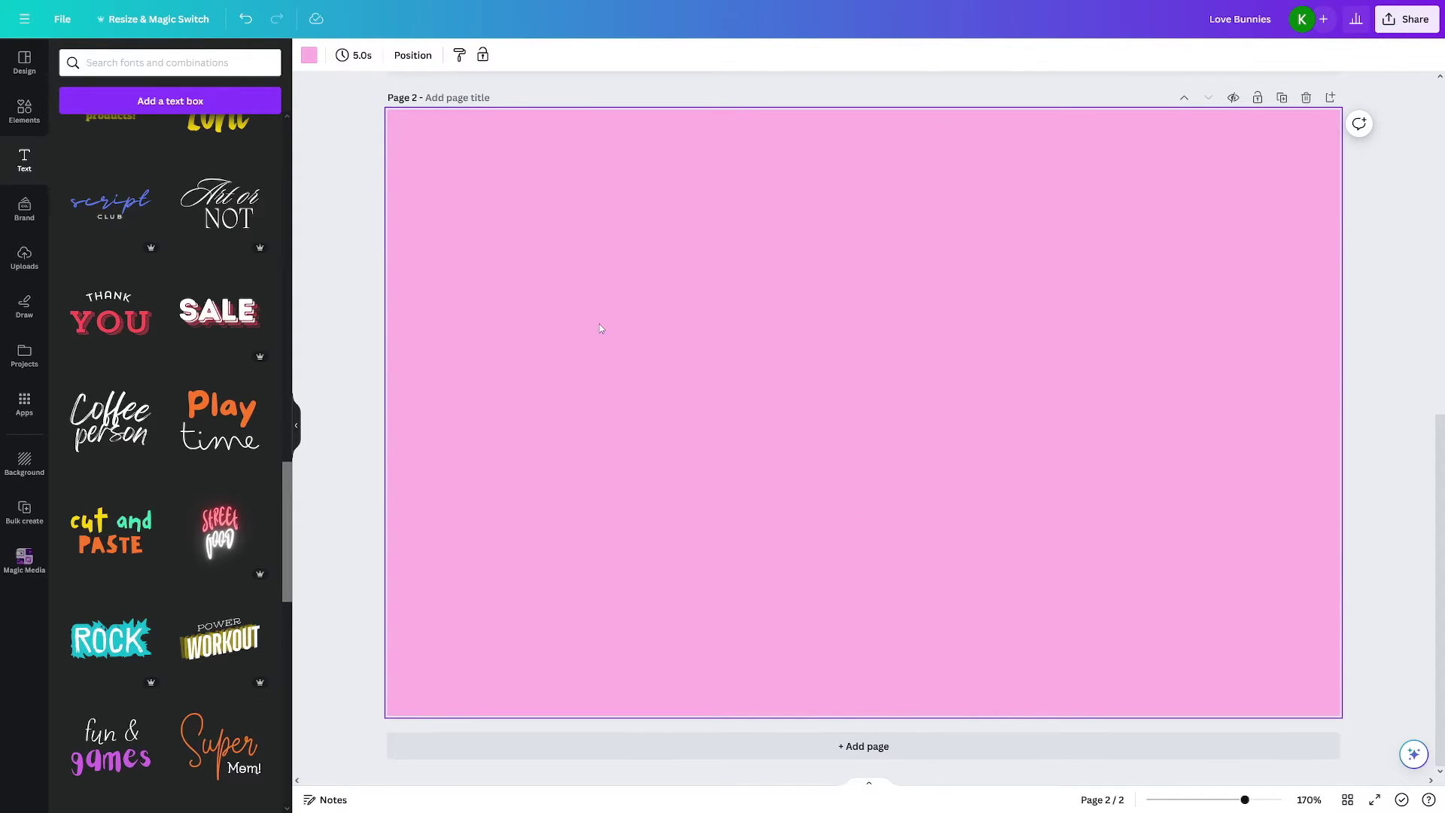
Place the exported "Love Bunnies" image on page 2, resize it to leave a margin and center it on the page.
left_click(24, 259)
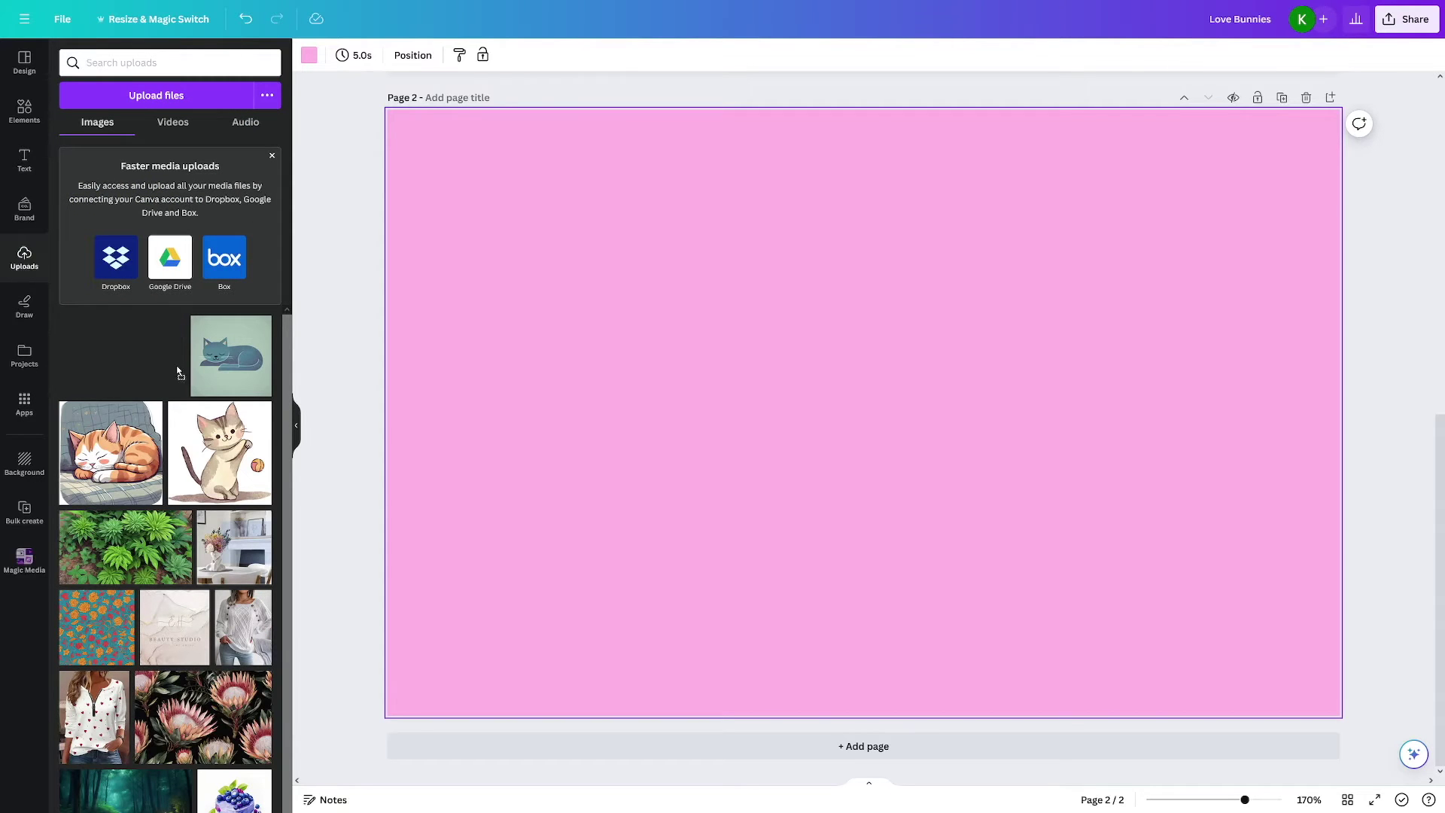
left_click_drag(1156, 587, 1382, 669)
left_click_drag(1129, 467, 946, 337)
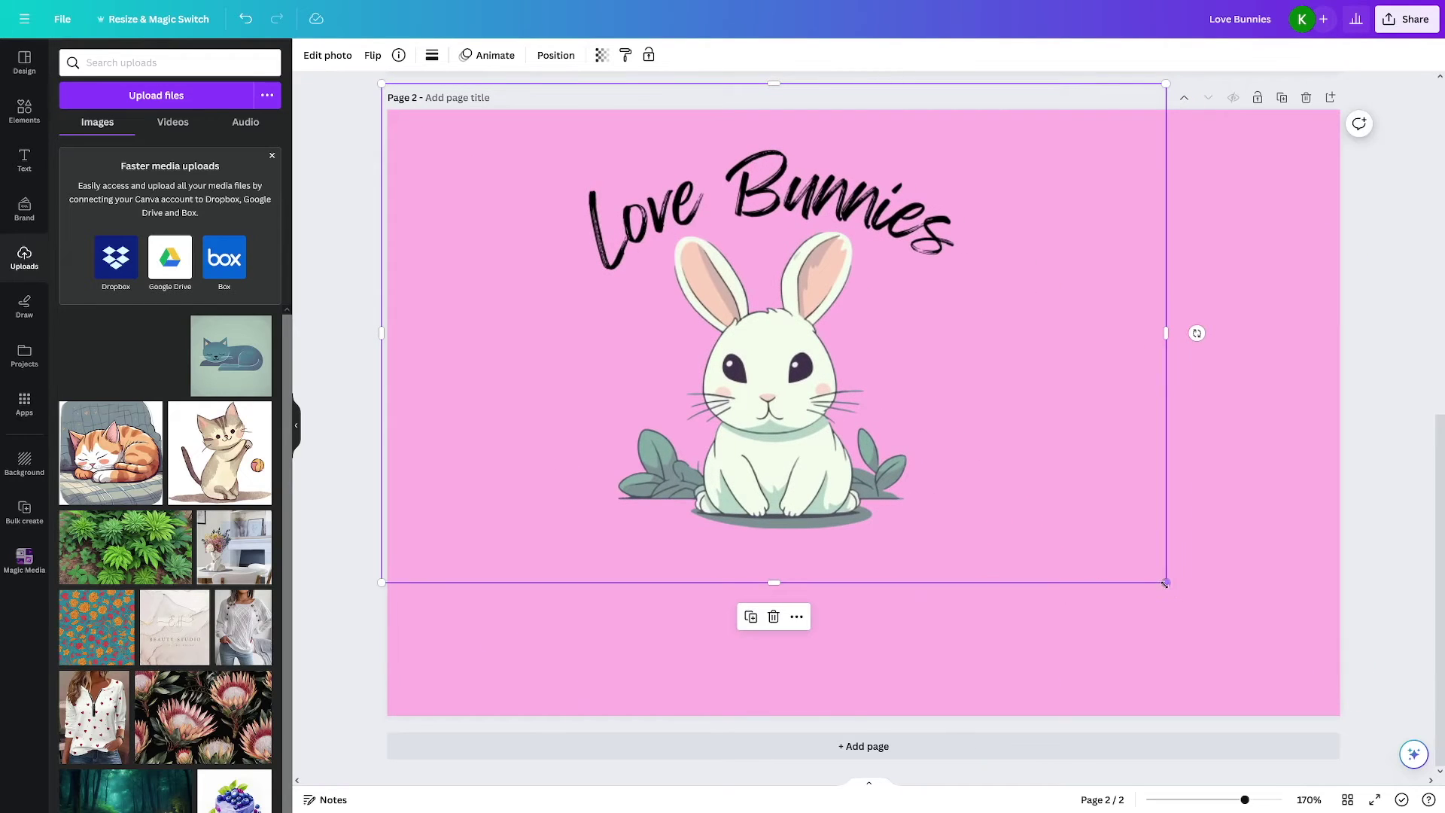
left_click_drag(1168, 584, 1200, 632)
left_click_drag(805, 414, 862, 450)
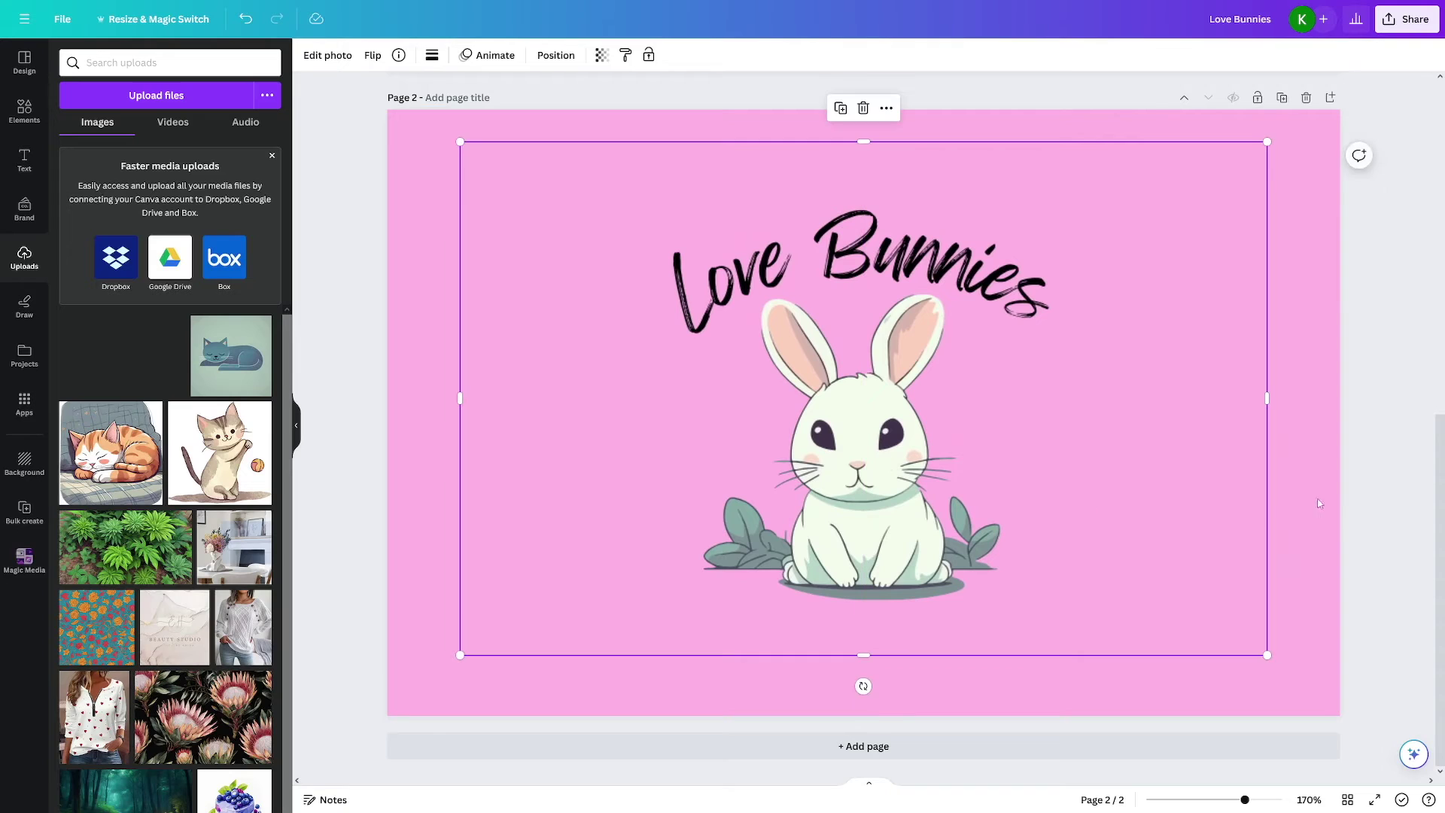
left_click(1348, 501)
left_click(862, 452)
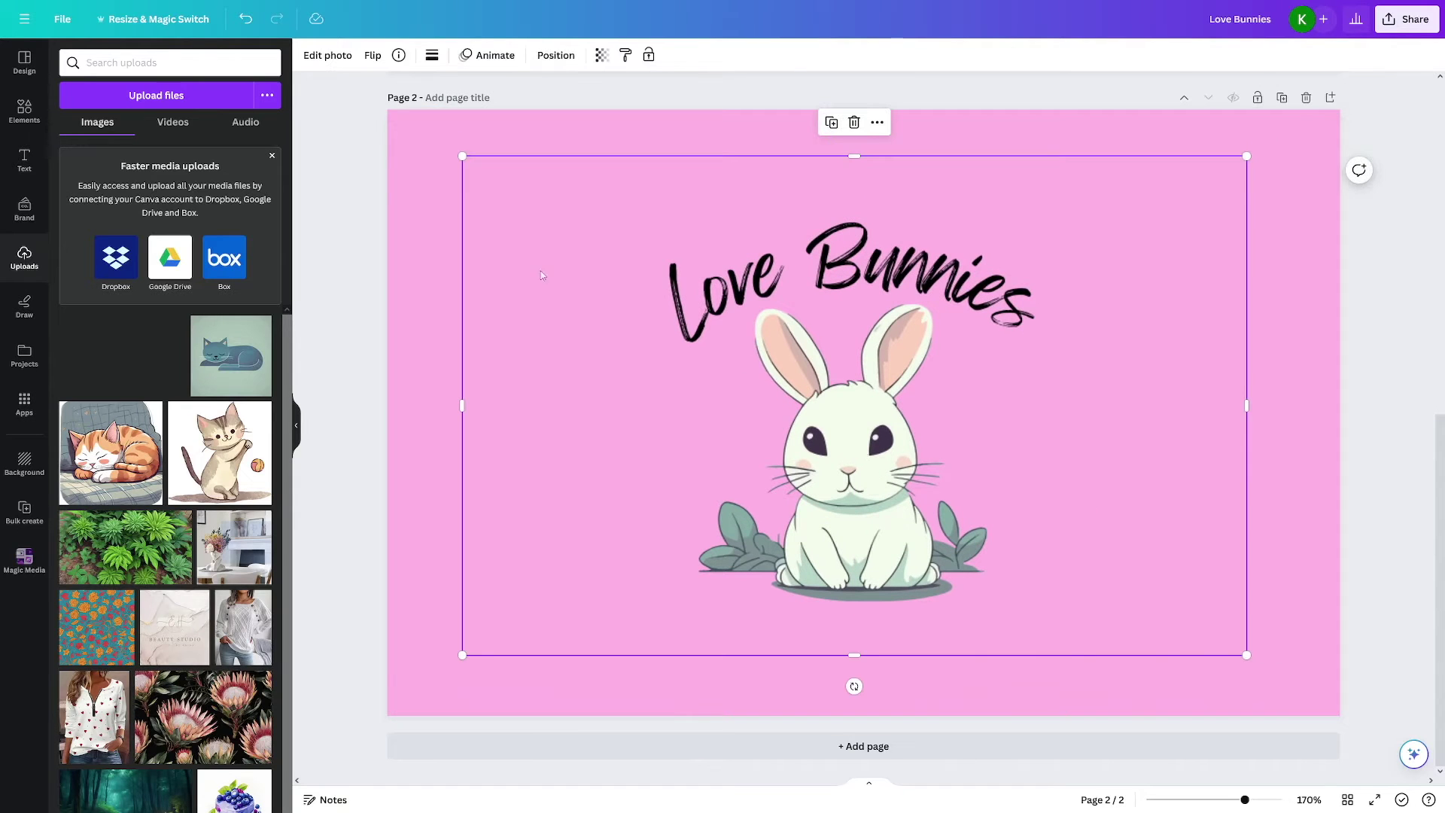
Apply a Glow shadow to the "Love Bunnies" image with size 30, blur amount 0 and intensity 100.
left_click(330, 56)
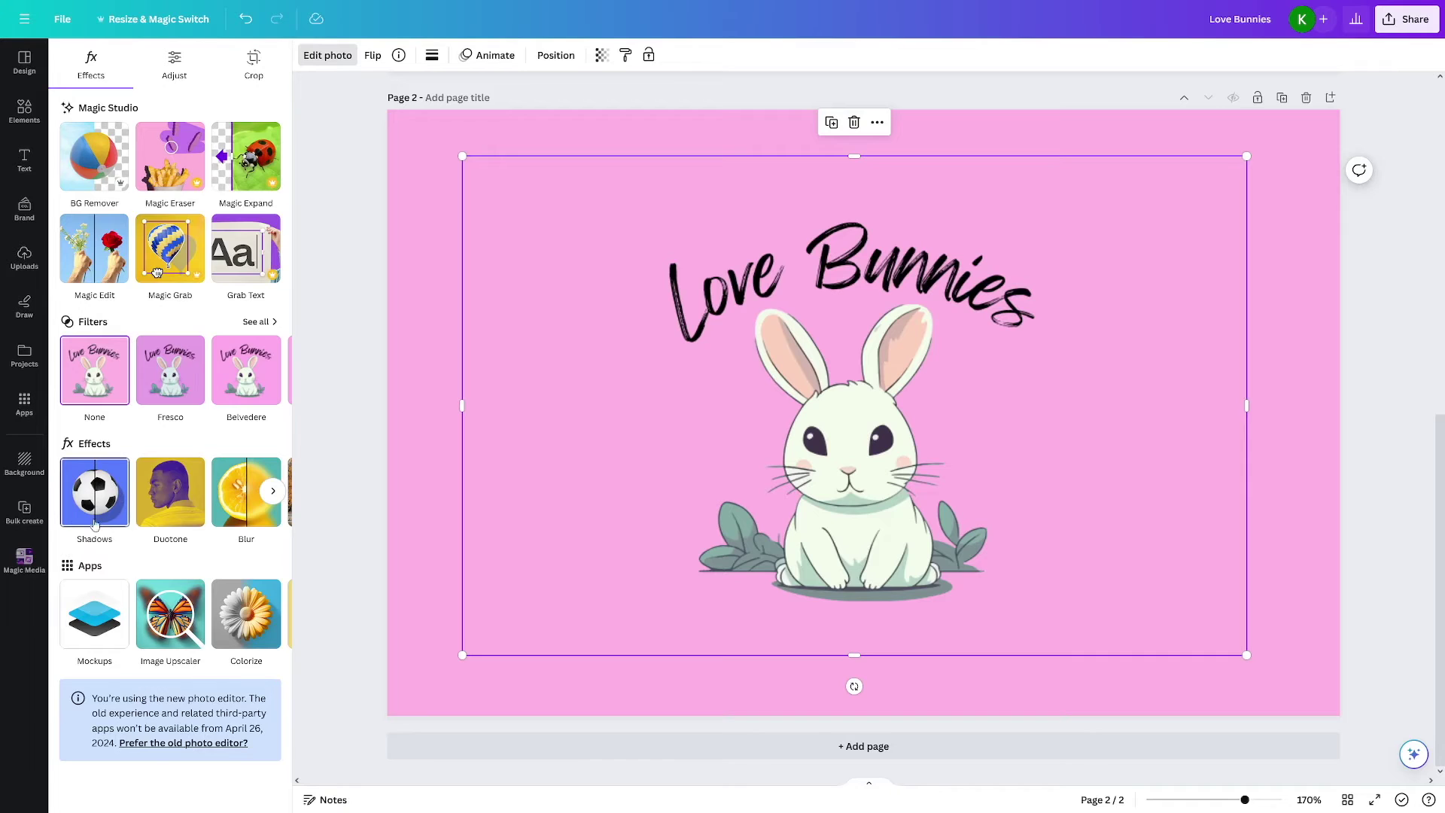
left_click(105, 491)
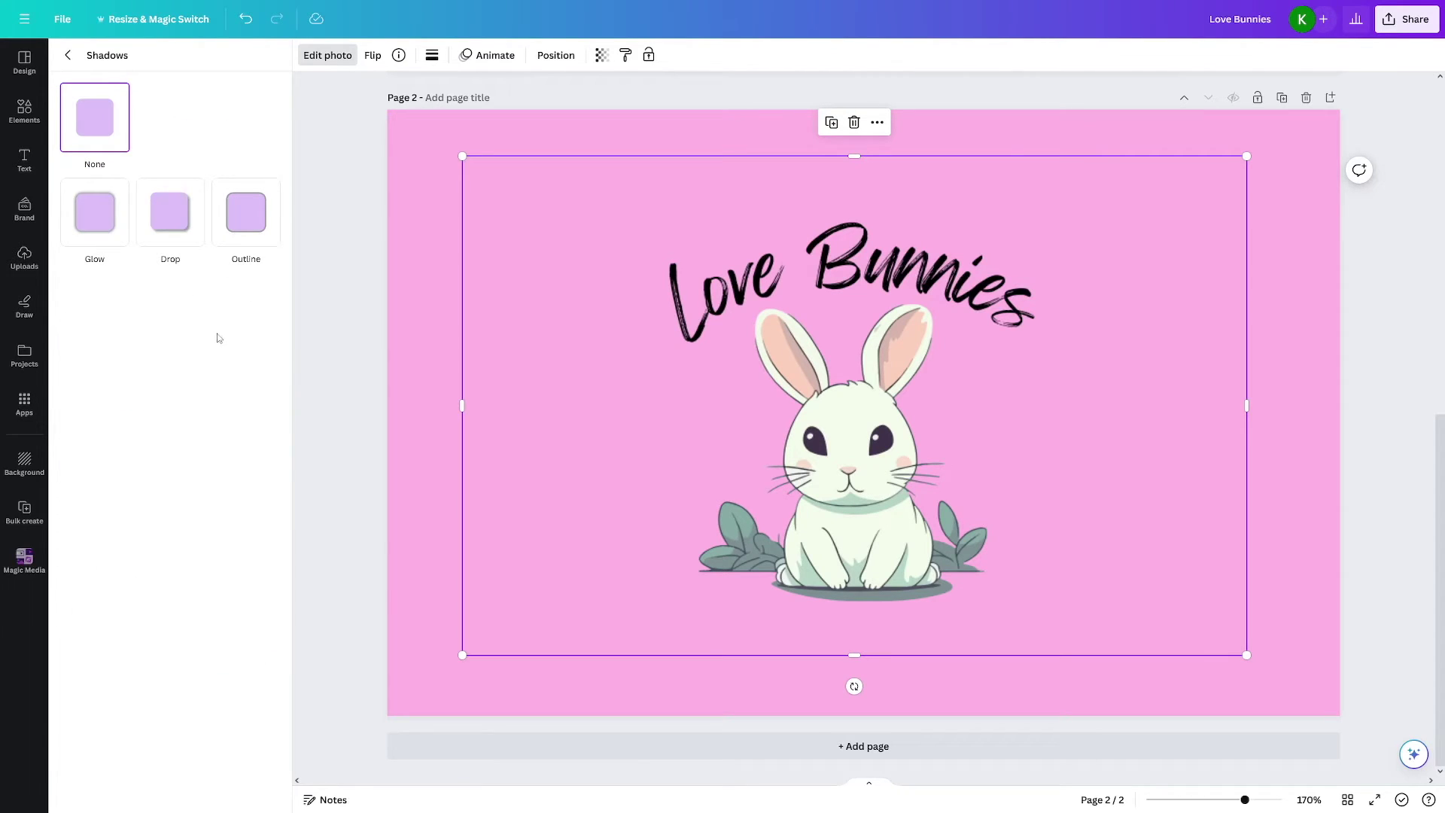
left_click(82, 219)
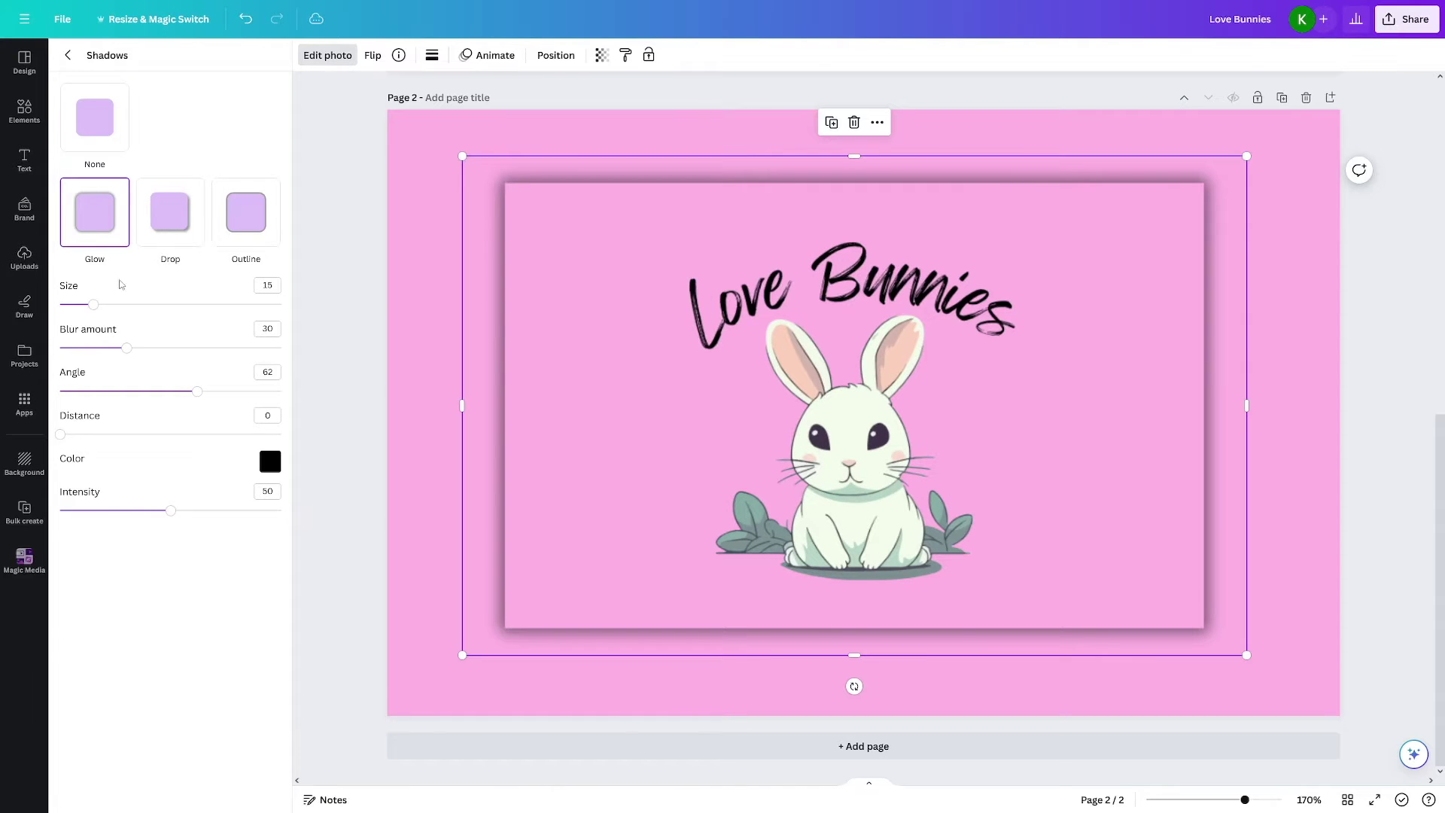
left_click_drag(100, 312, 174, 307)
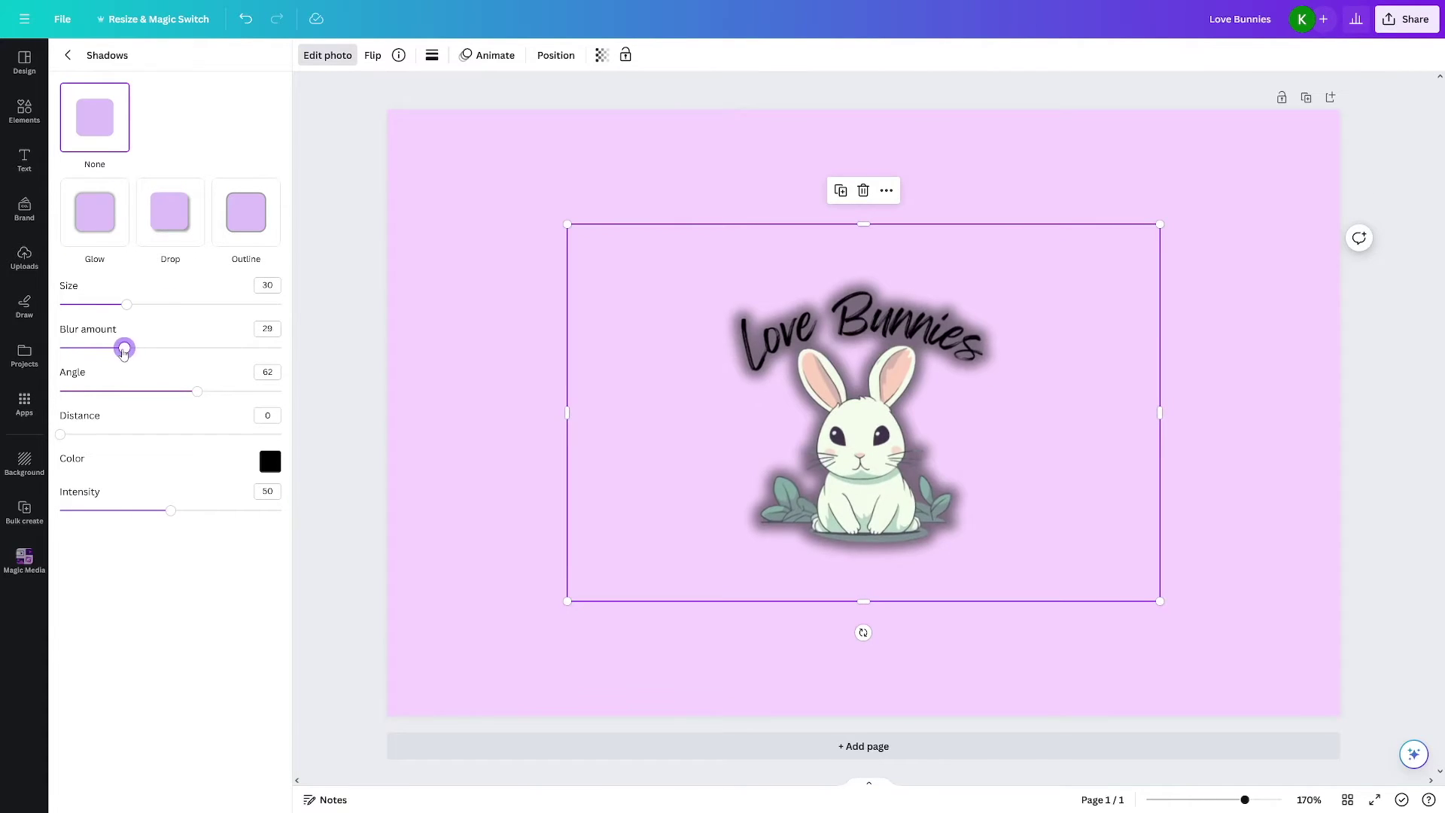
left_click_drag(125, 353, 60, 355)
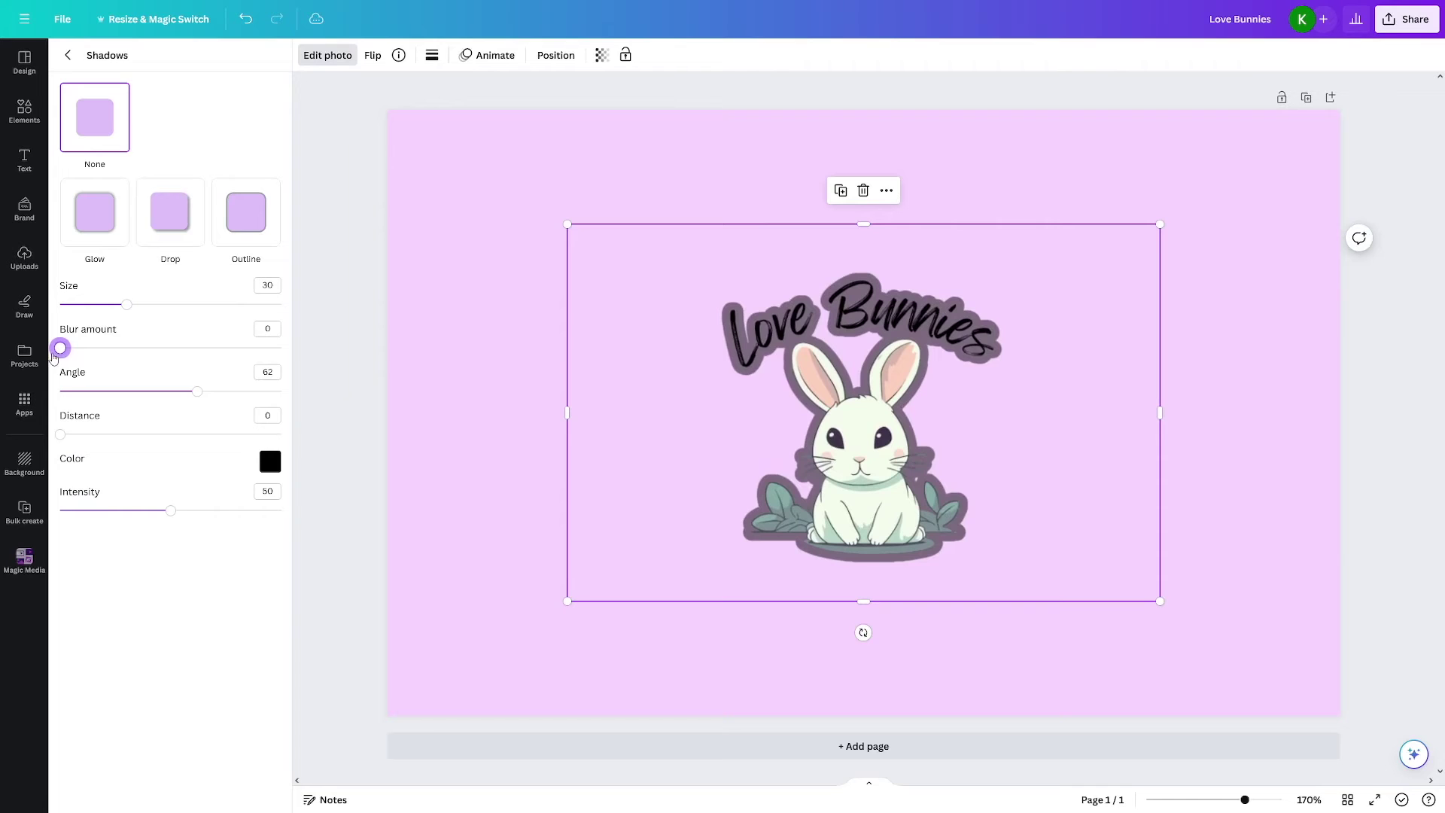
left_click_drag(173, 518, 286, 514)
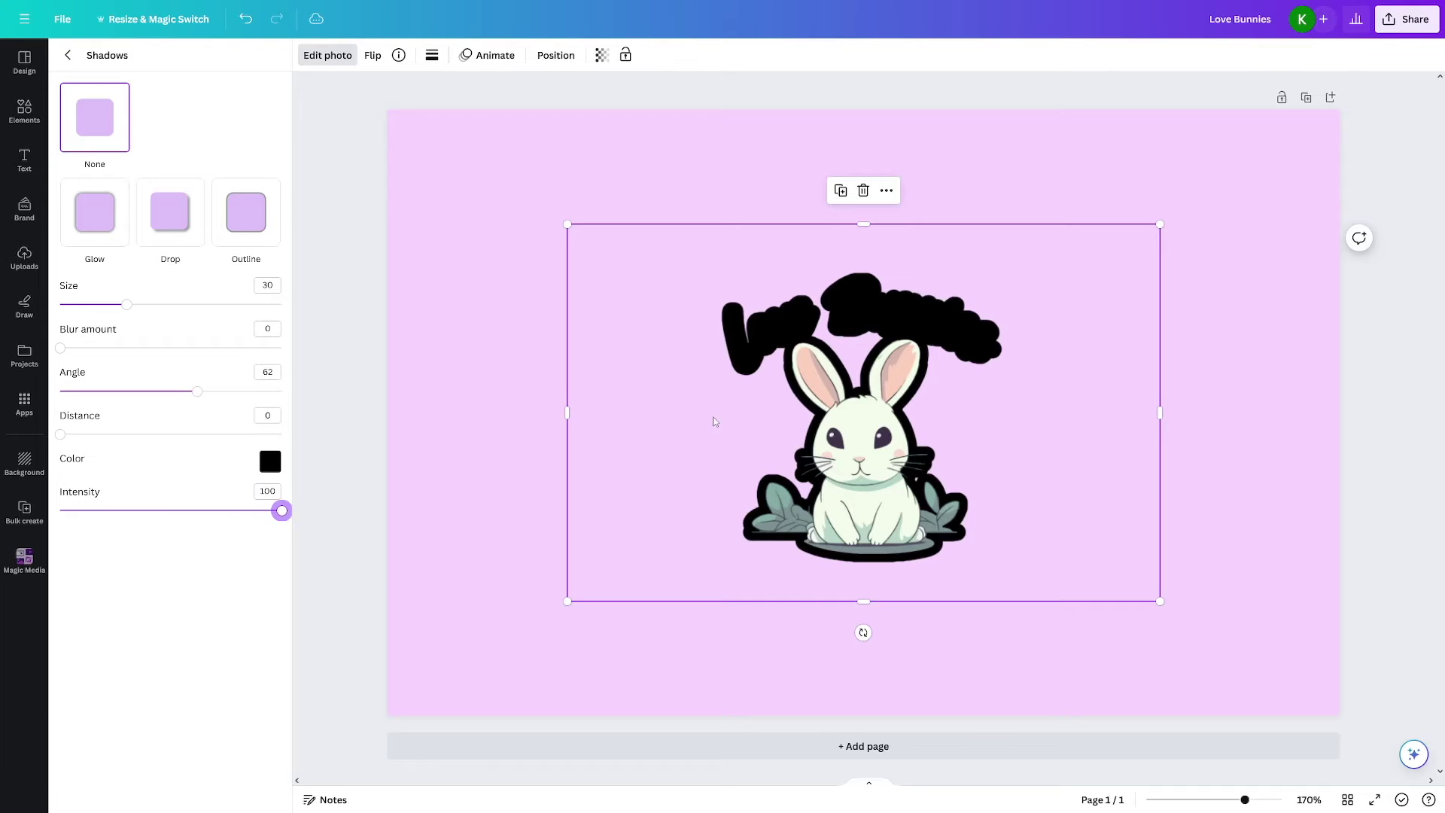
Set the glow color to white #FFFFFF and its size to 56.
left_click(270, 462)
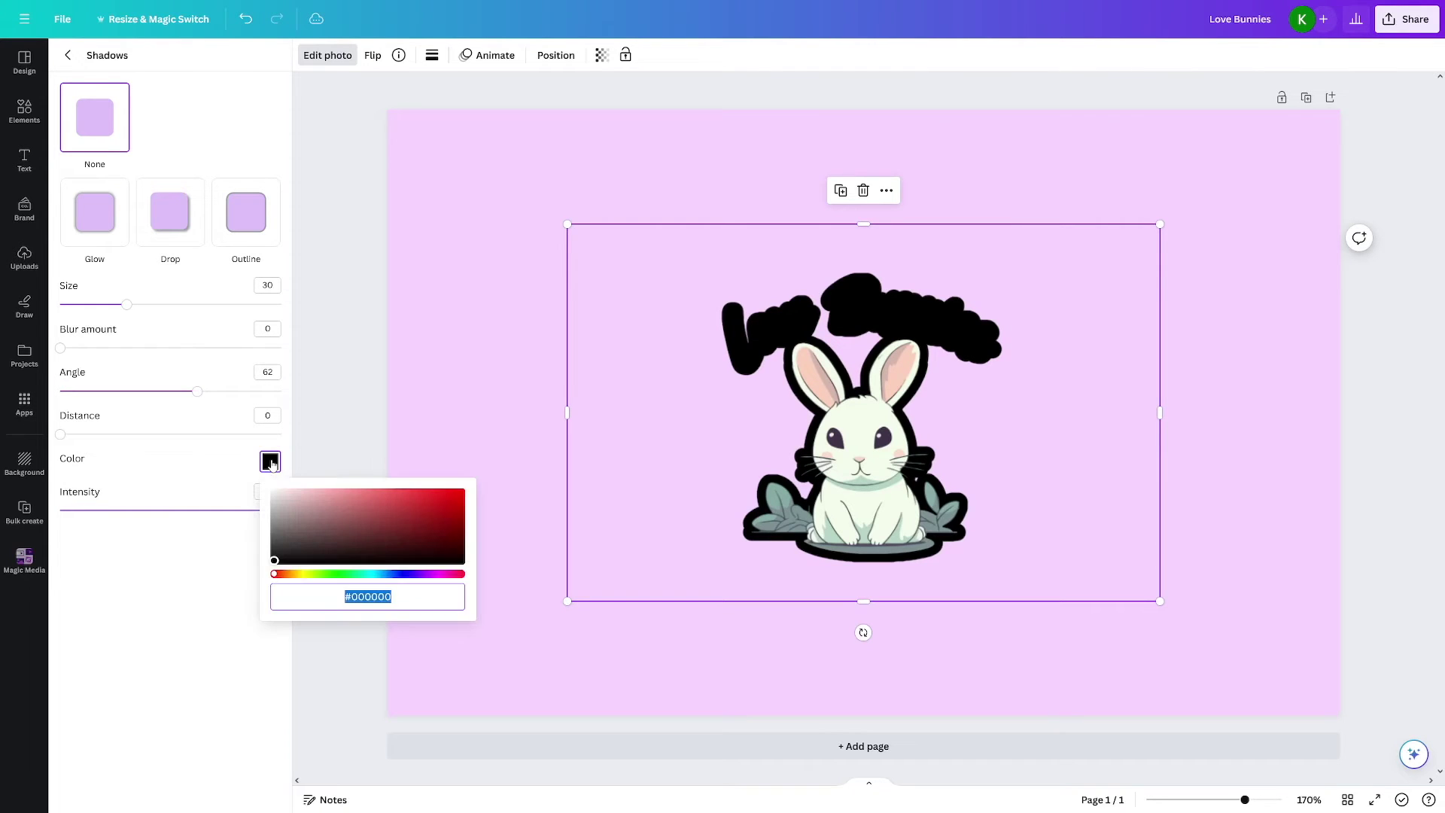
left_click(274, 491)
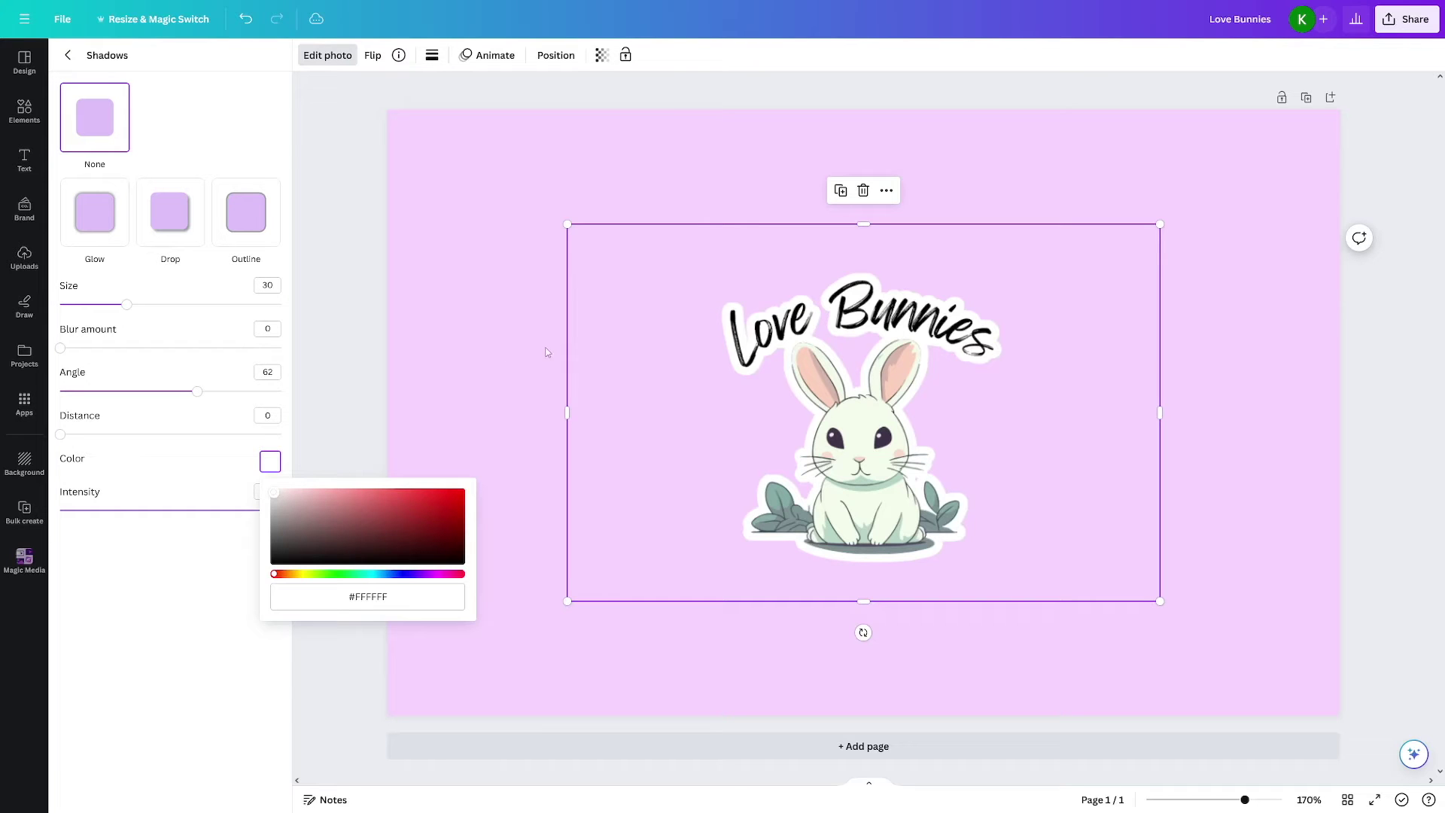
left_click(235, 542)
left_click_drag(128, 306, 185, 340)
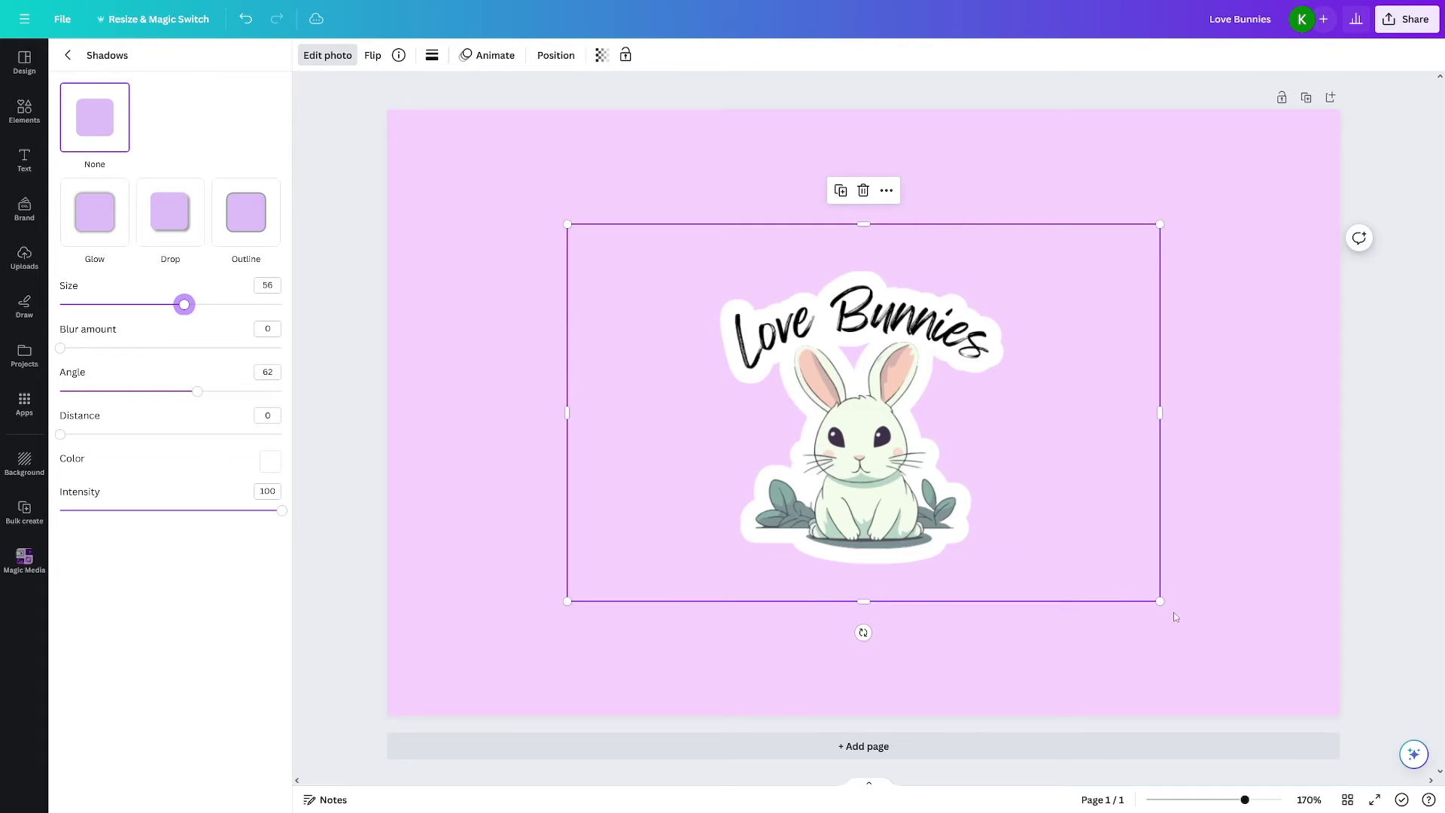
Enlarge the white-outlined bunny sticker, reposition it around the page center and open the sharing options.
left_click_drag(1176, 617, 1271, 671)
left_click_drag(969, 522, 943, 506)
left_click(1277, 288)
left_click(1422, 29)
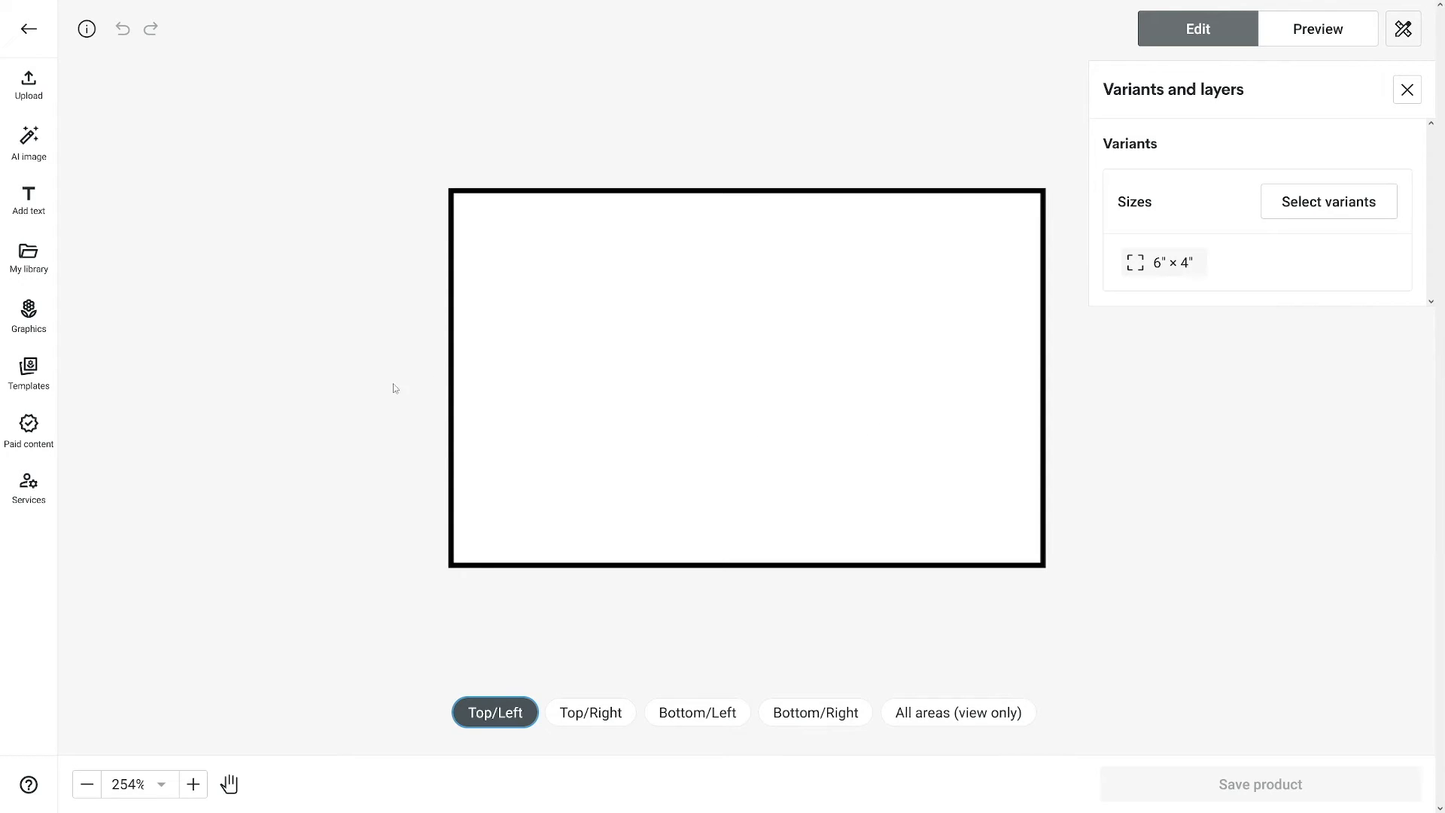
In Printify, upload Love Bunnies(2).png to the Top/Left sticker area and review all the sheet's areas.
left_click(37, 85)
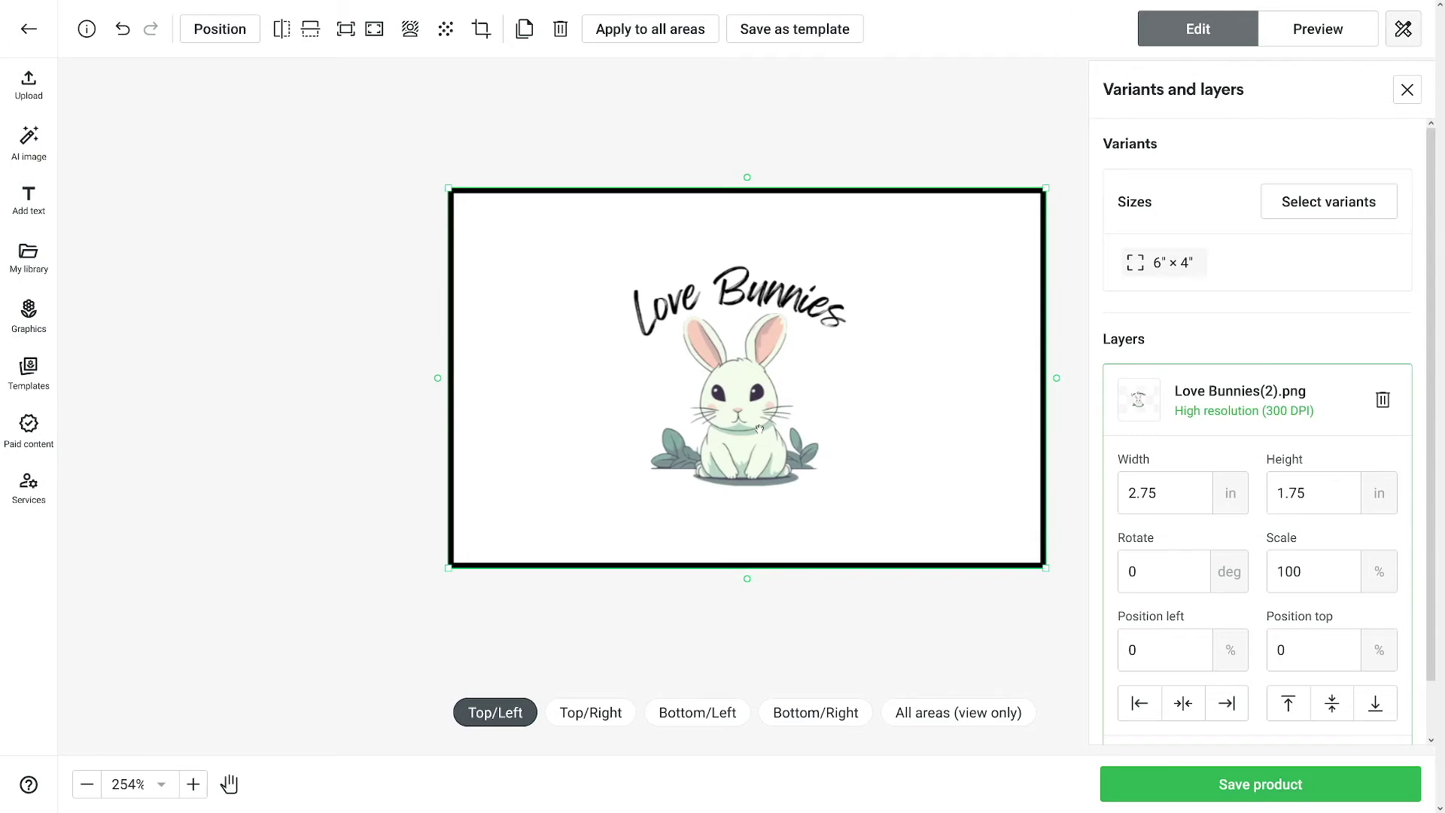
left_click_drag(749, 582, 759, 416)
left_click(580, 716)
left_click(711, 721)
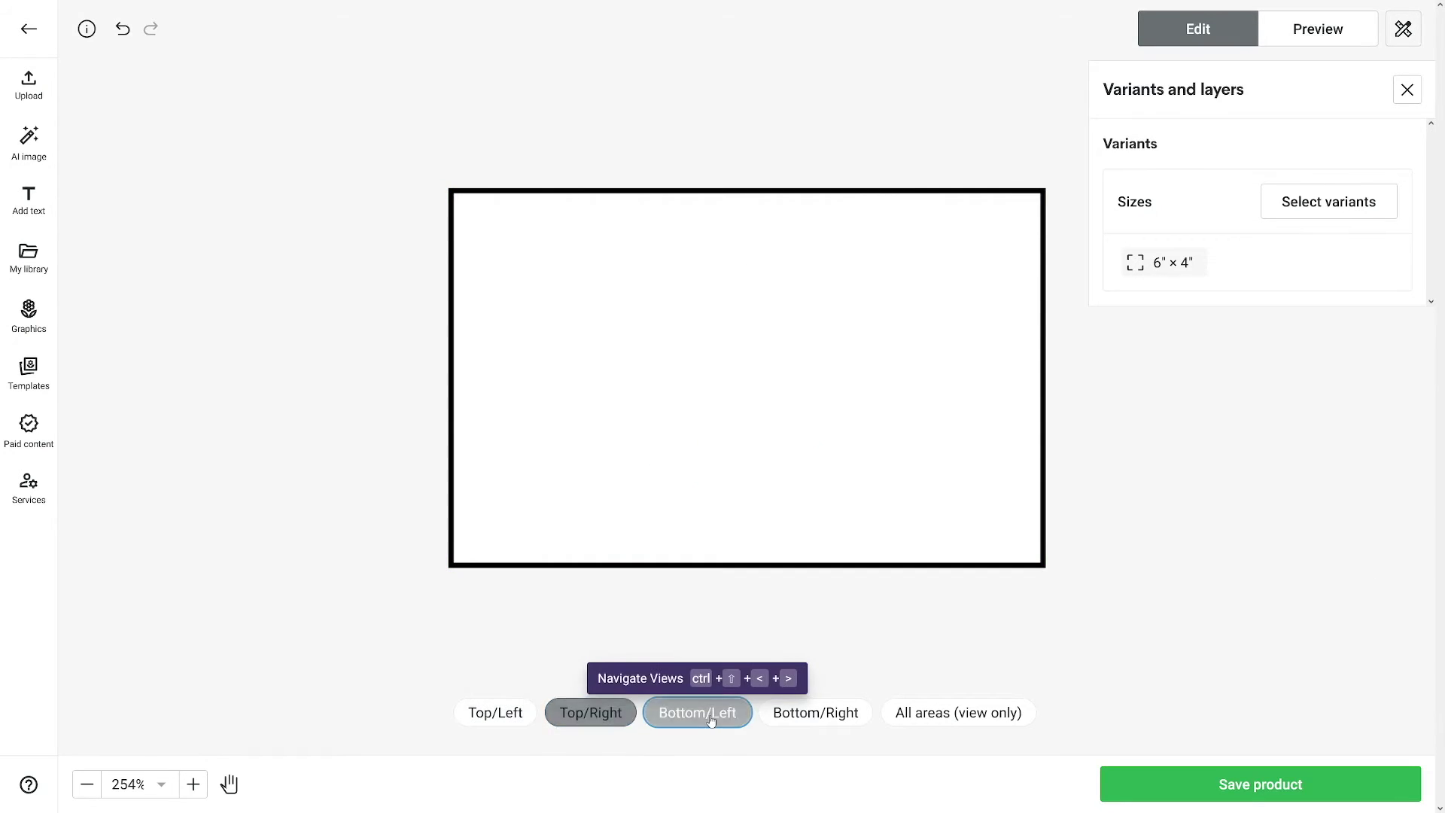
left_click(816, 721)
left_click(945, 717)
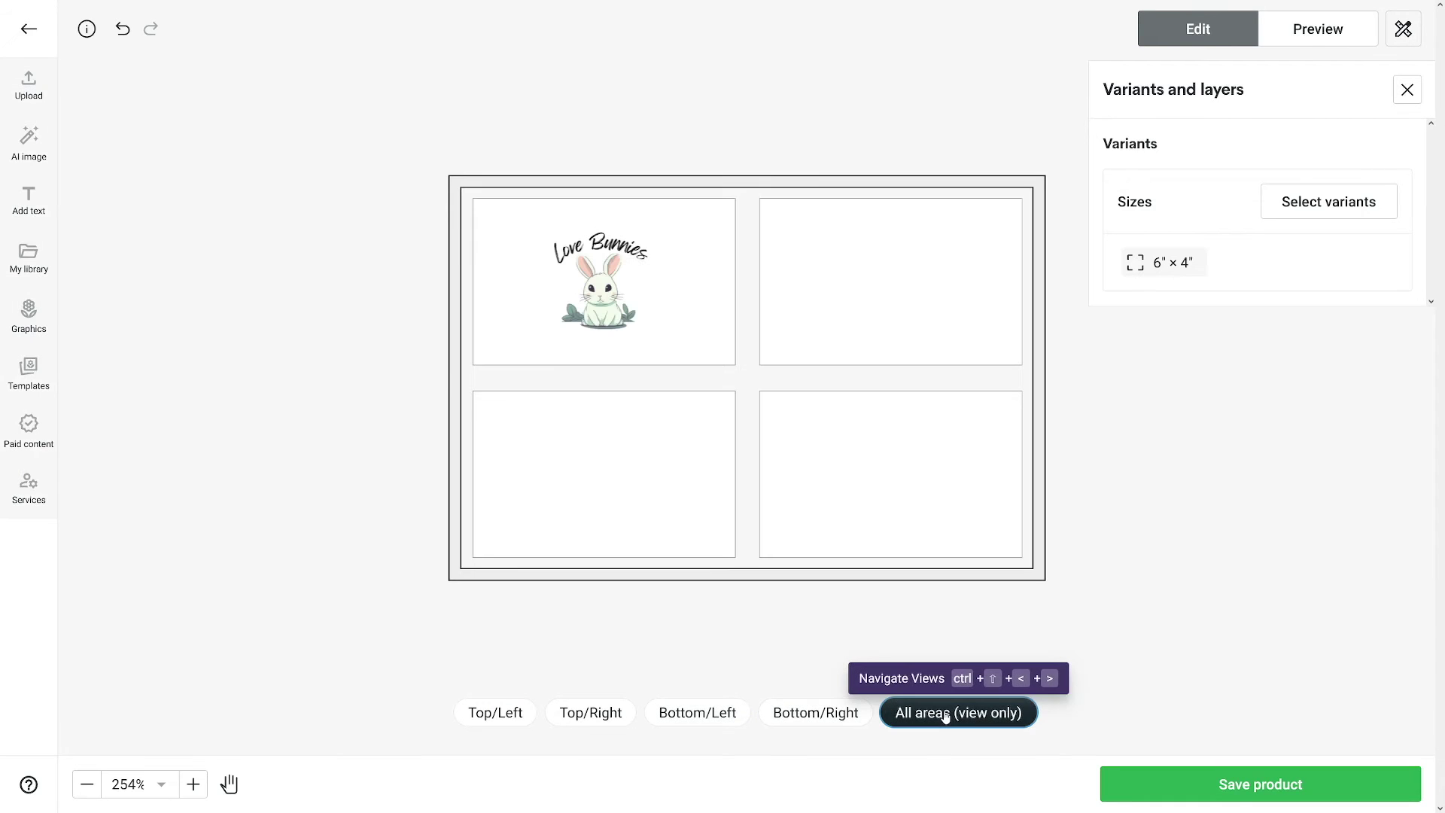
left_click(756, 375)
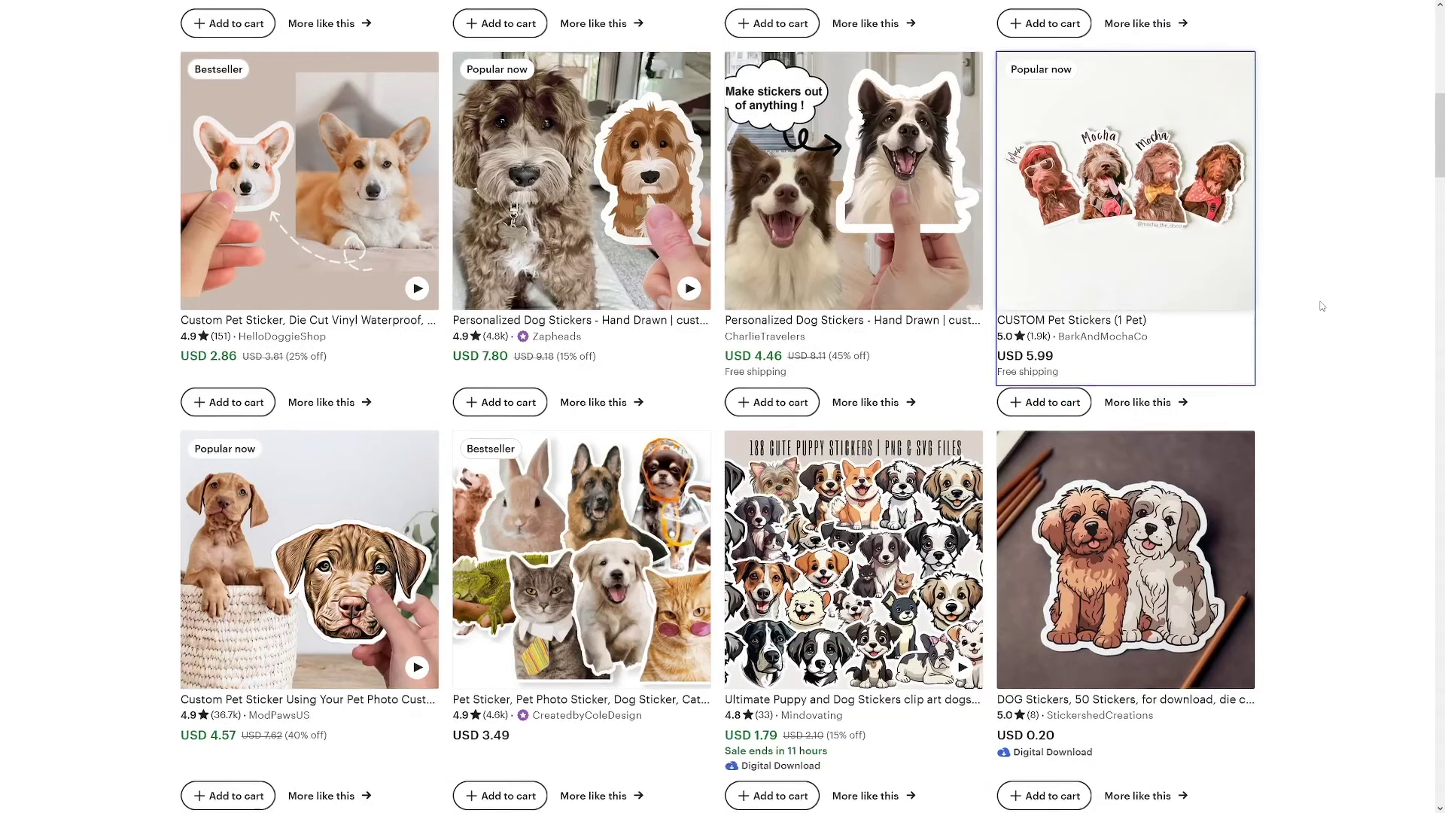
Browse the pet sticker results on Etsy and open the cute cat clipart digital stickers listing.
scroll(1321, 305, "down", 1)
scroll(1322, 306, "down", 2)
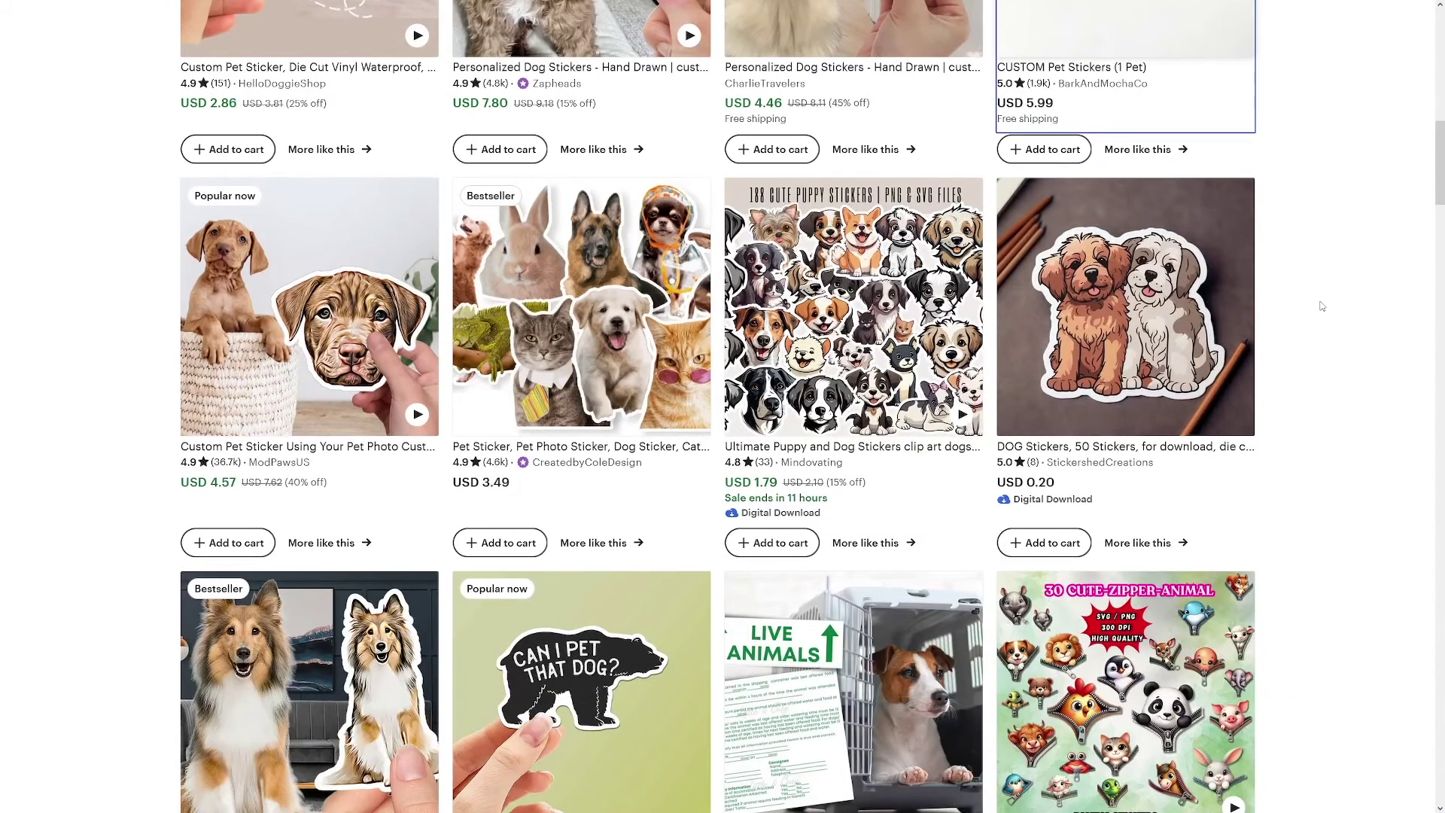
scroll(1322, 307, "down", 5)
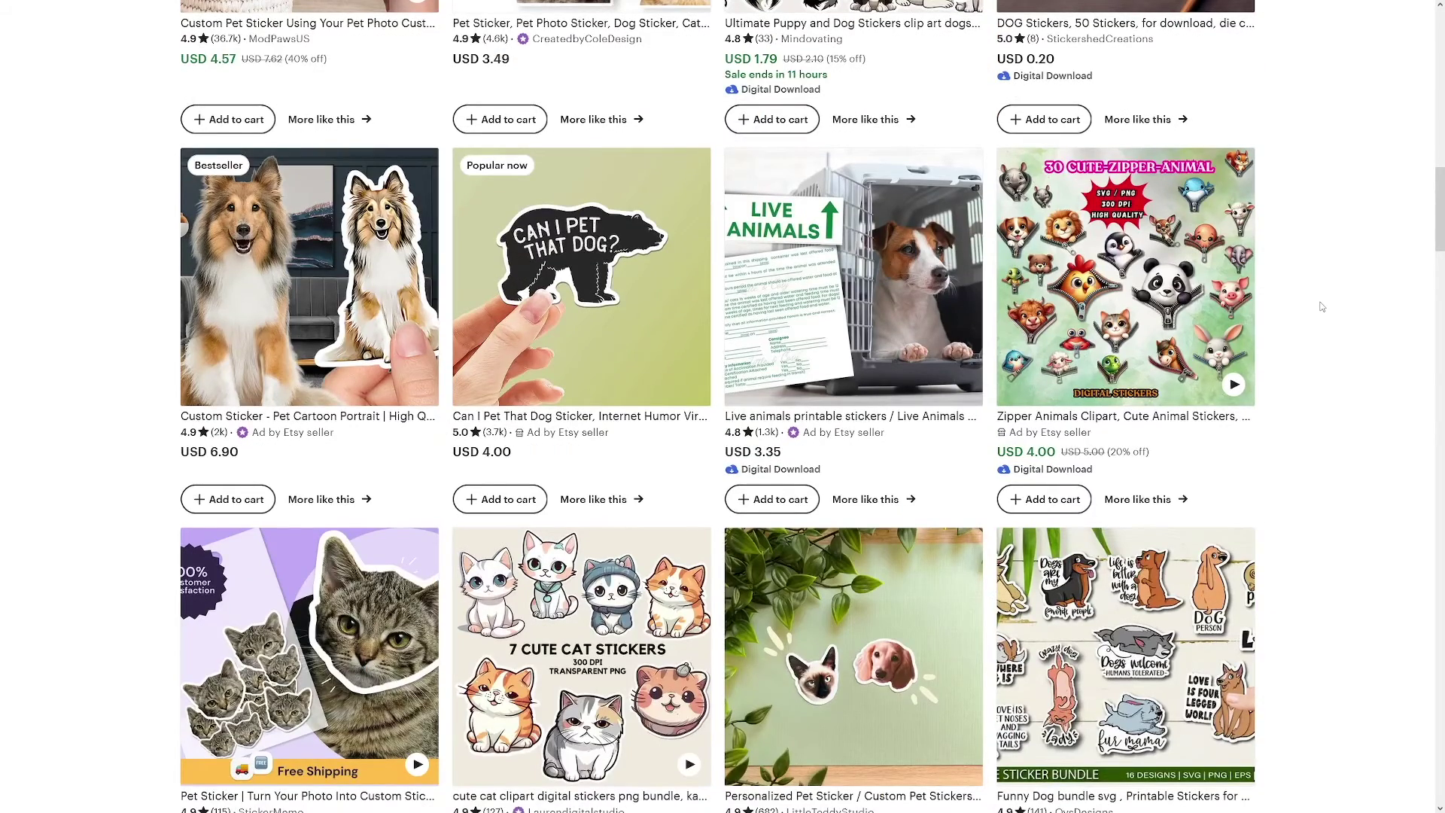
scroll(1322, 306, "down", 2)
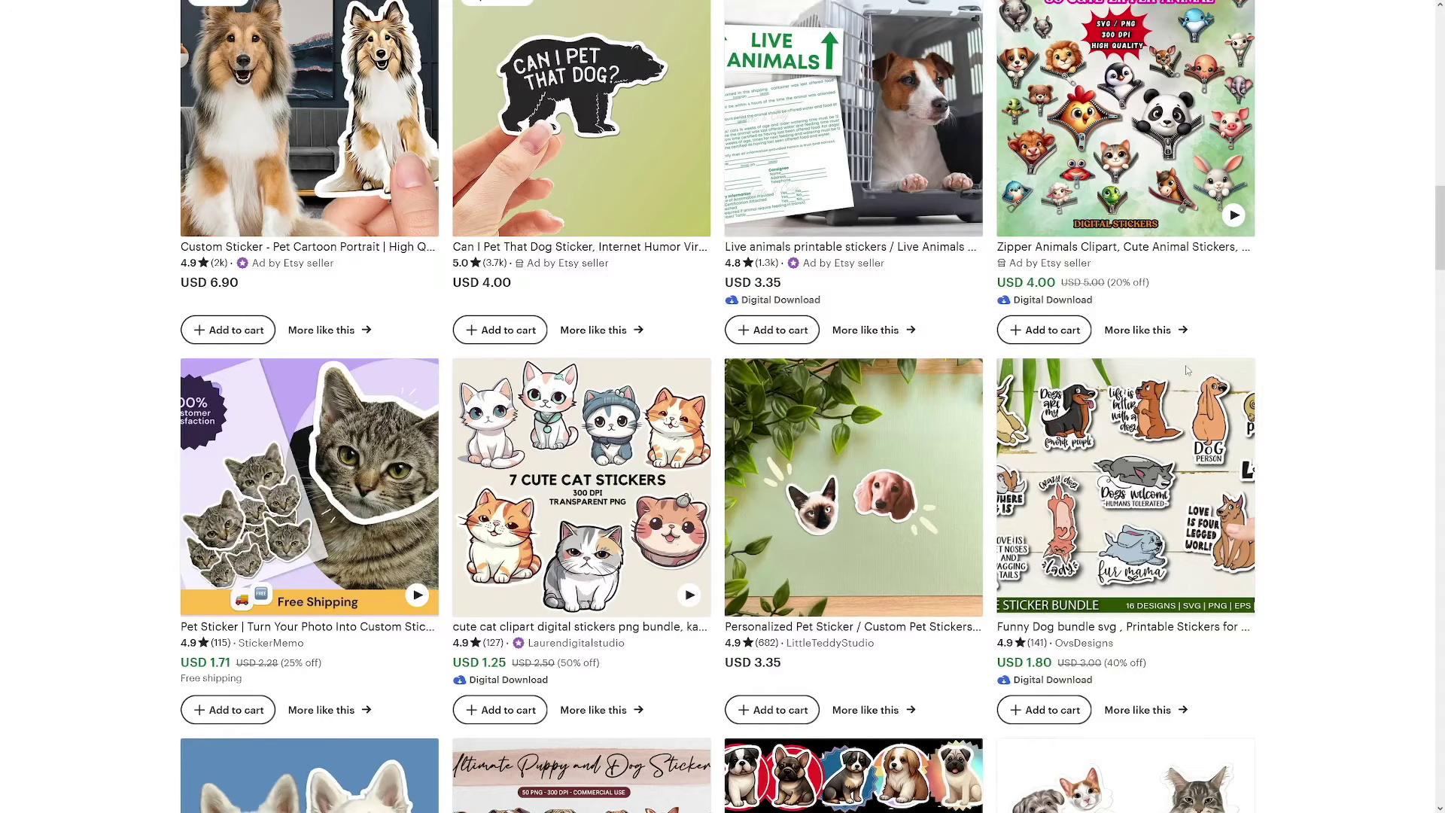
left_click(678, 422)
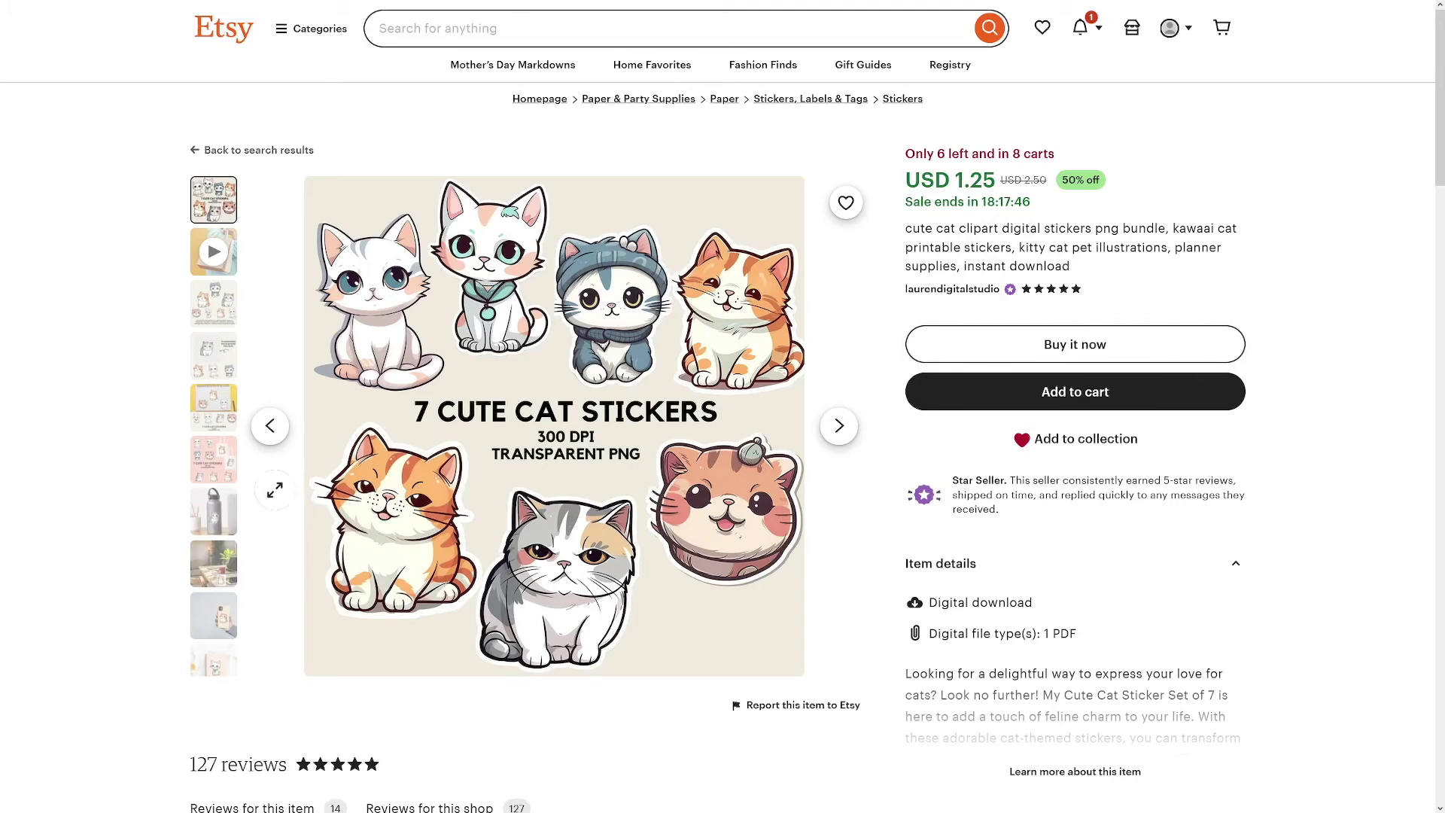
View the listing's water bottle, mug and phone case mockups, ending on the first image of the cat sticker set.
left_click(214, 512)
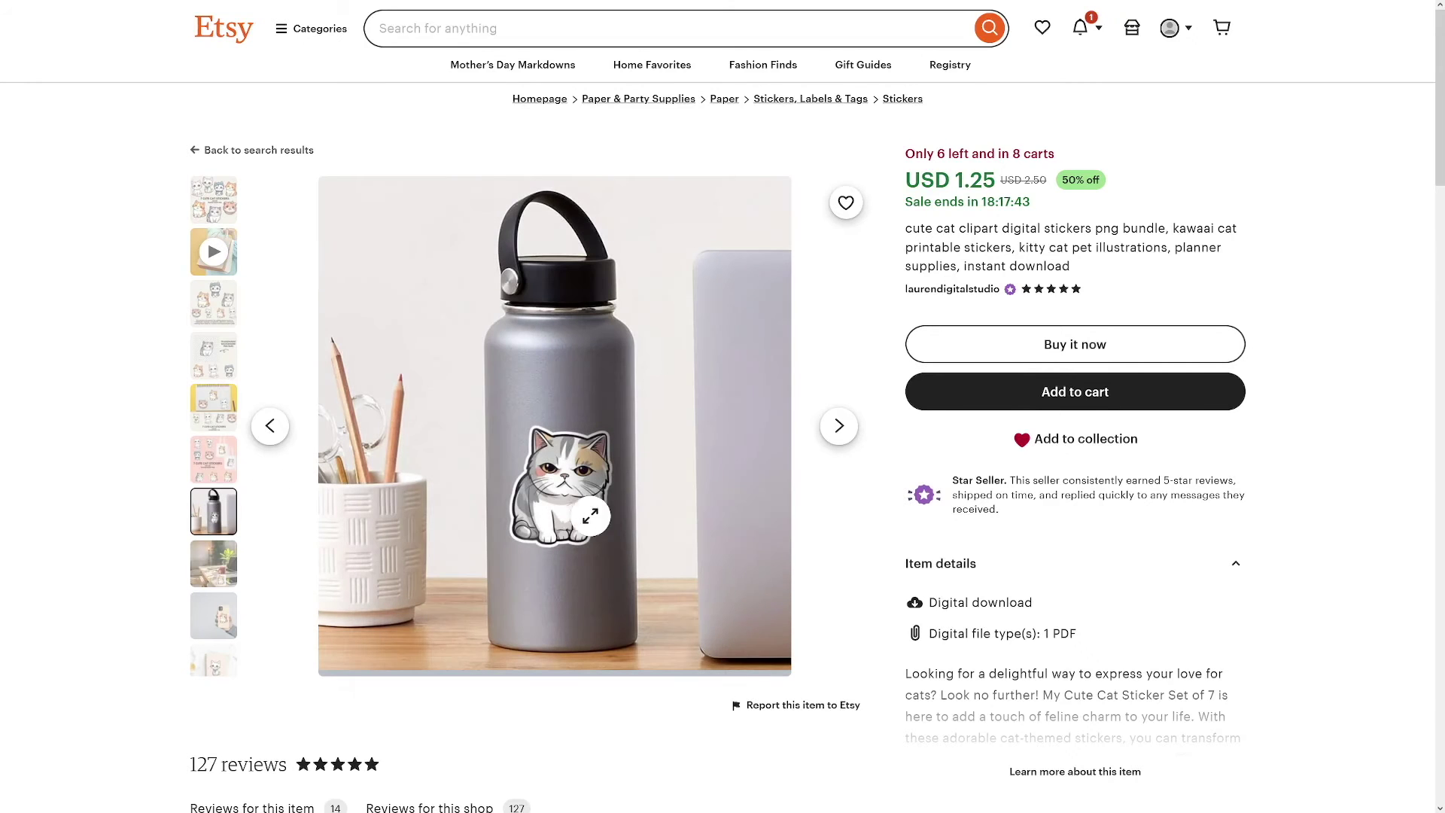
left_click(223, 563)
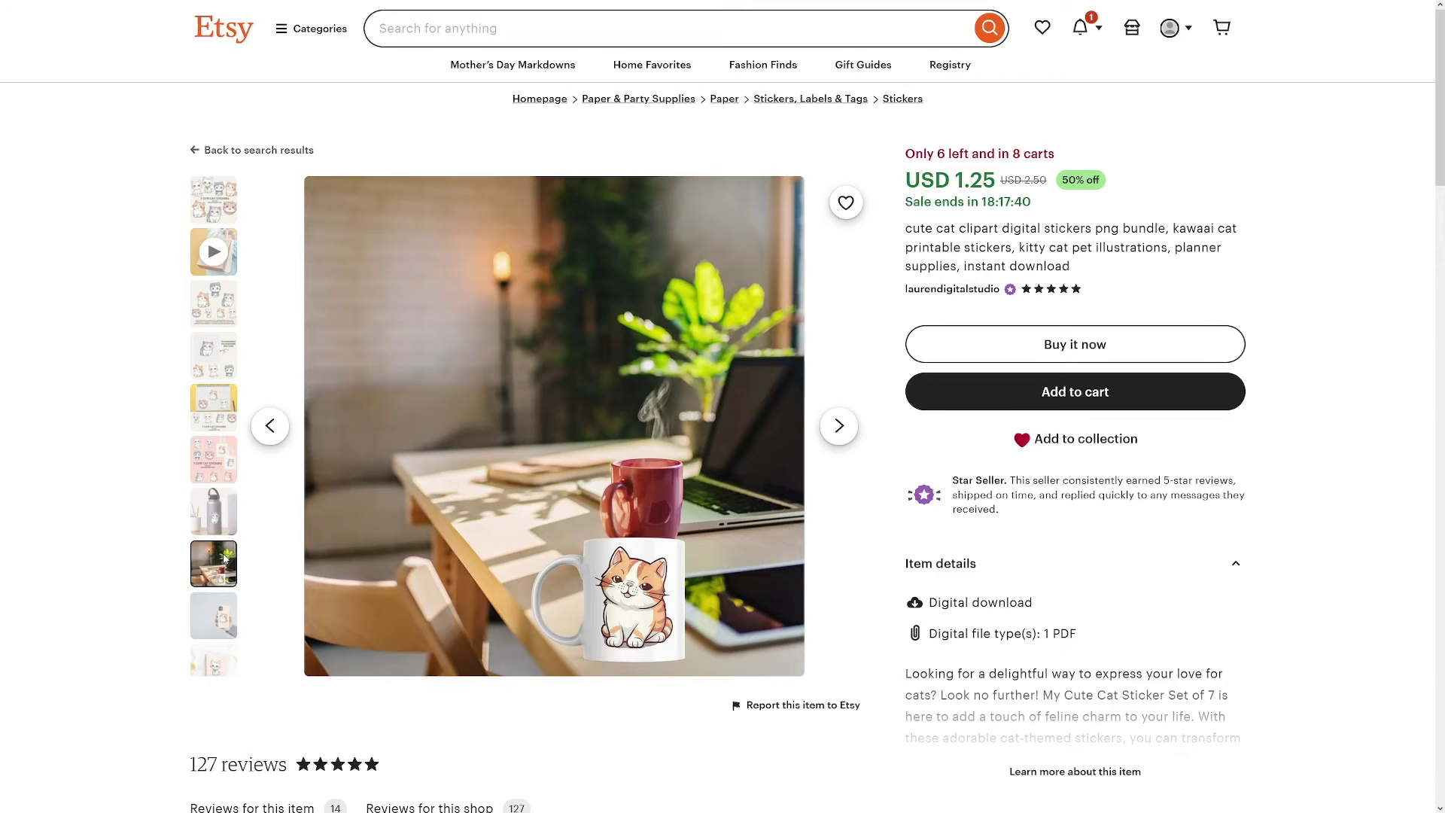
left_click(216, 616)
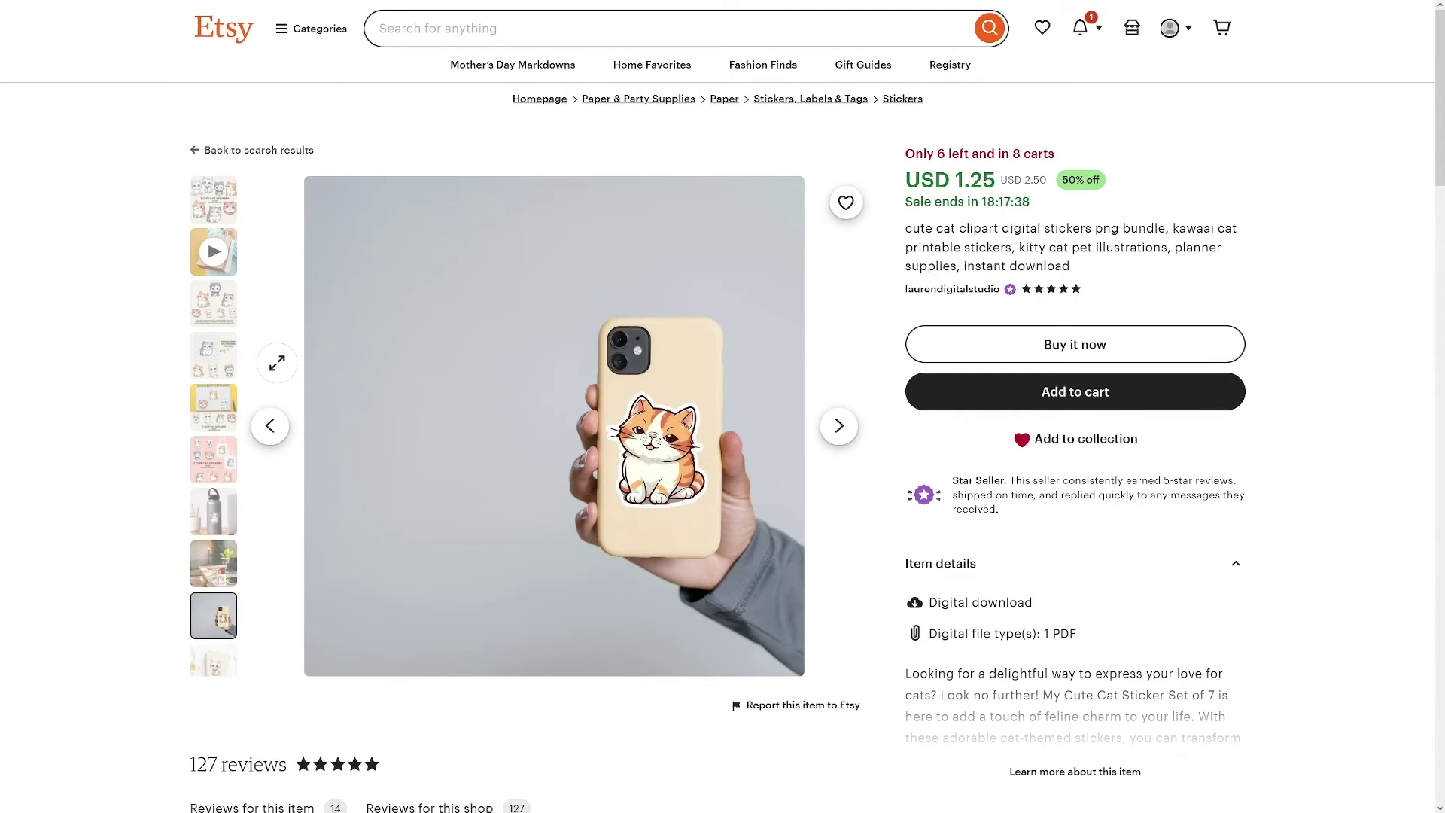
left_click(213, 200)
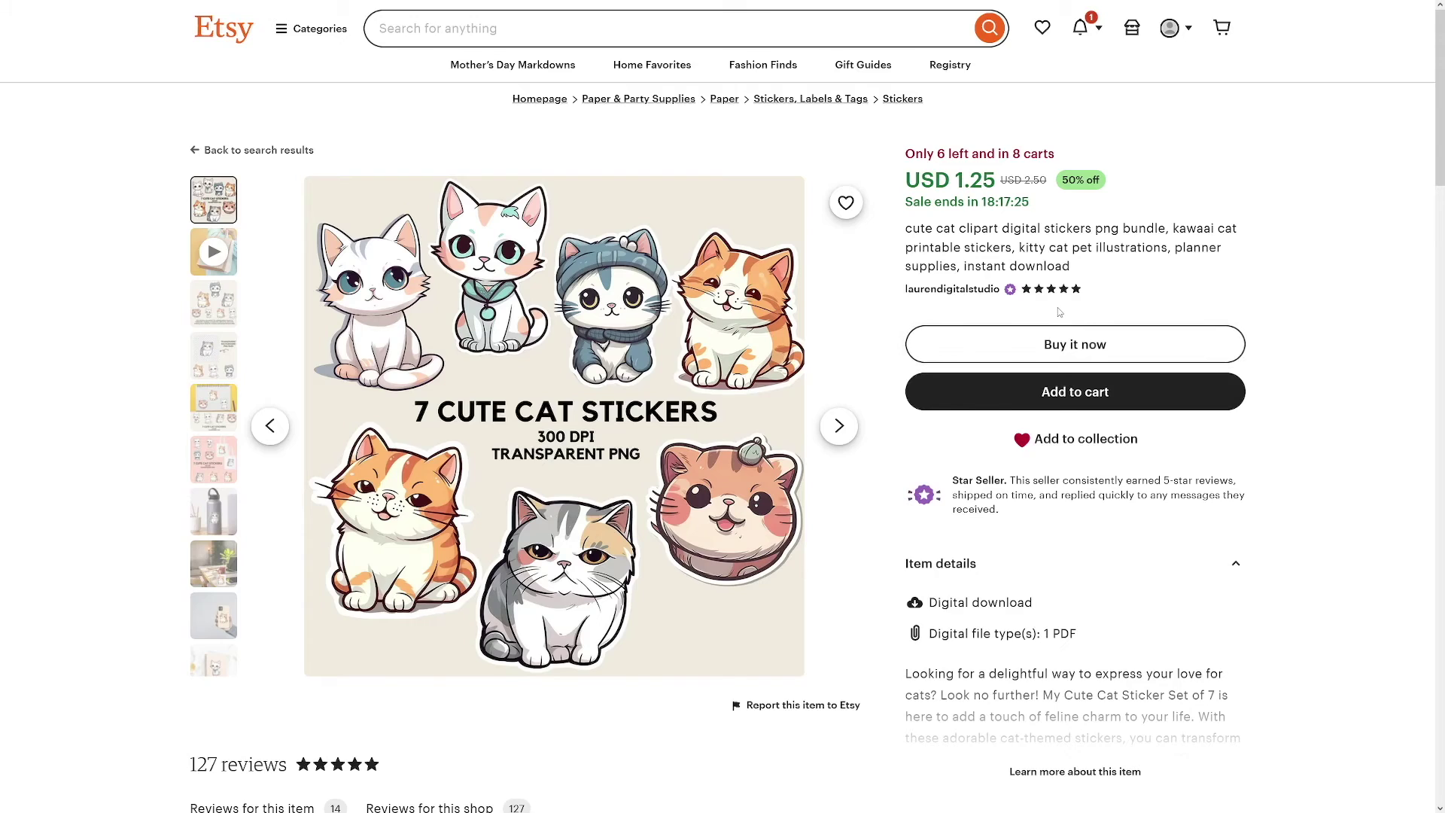
Examine the cat sticker listing's price, item details and reviews.
left_click_drag(954, 181, 996, 180)
left_click(995, 178)
scroll(1284, 284, "down", 5)
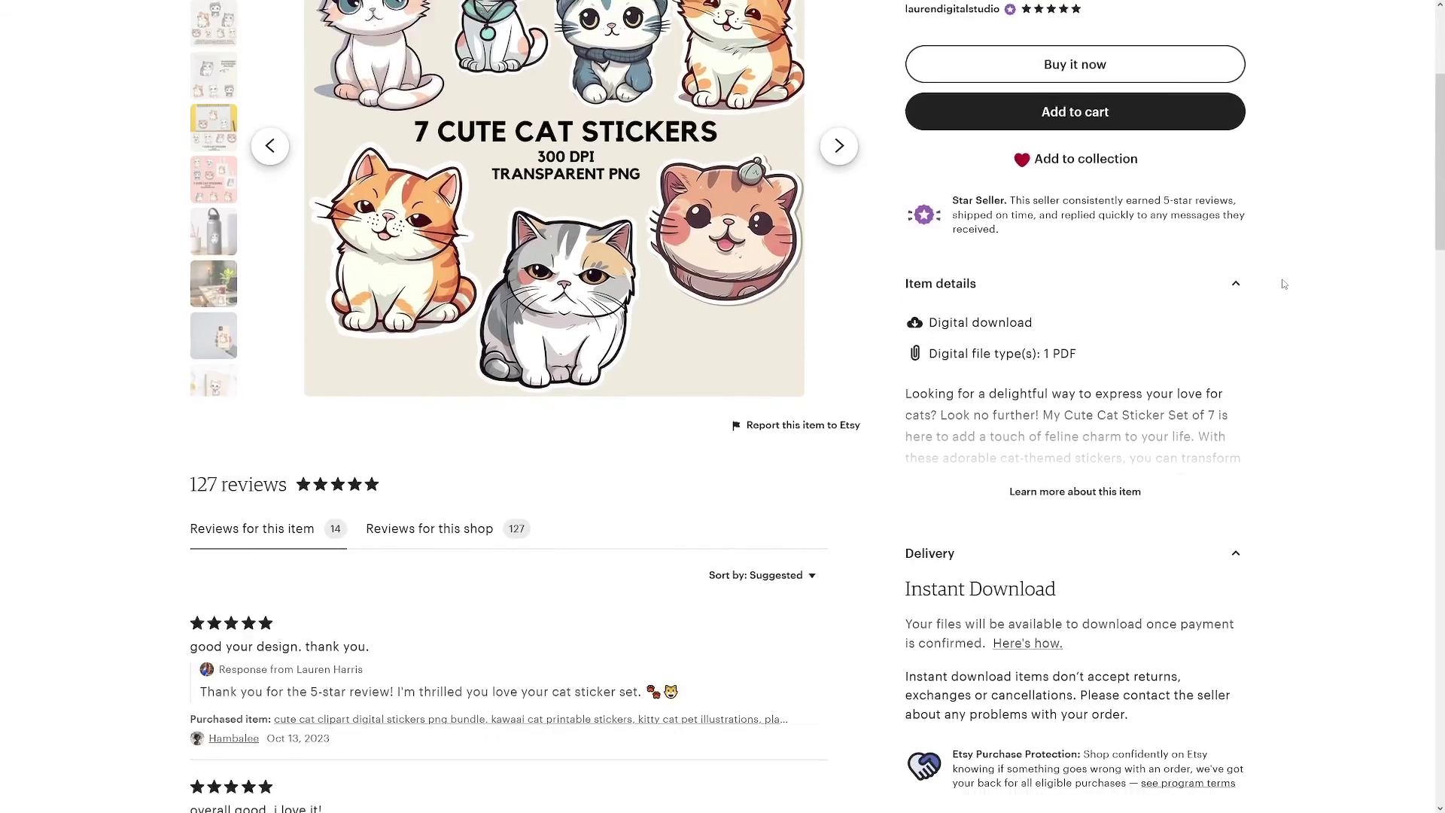
scroll(1284, 285, "up", 5)
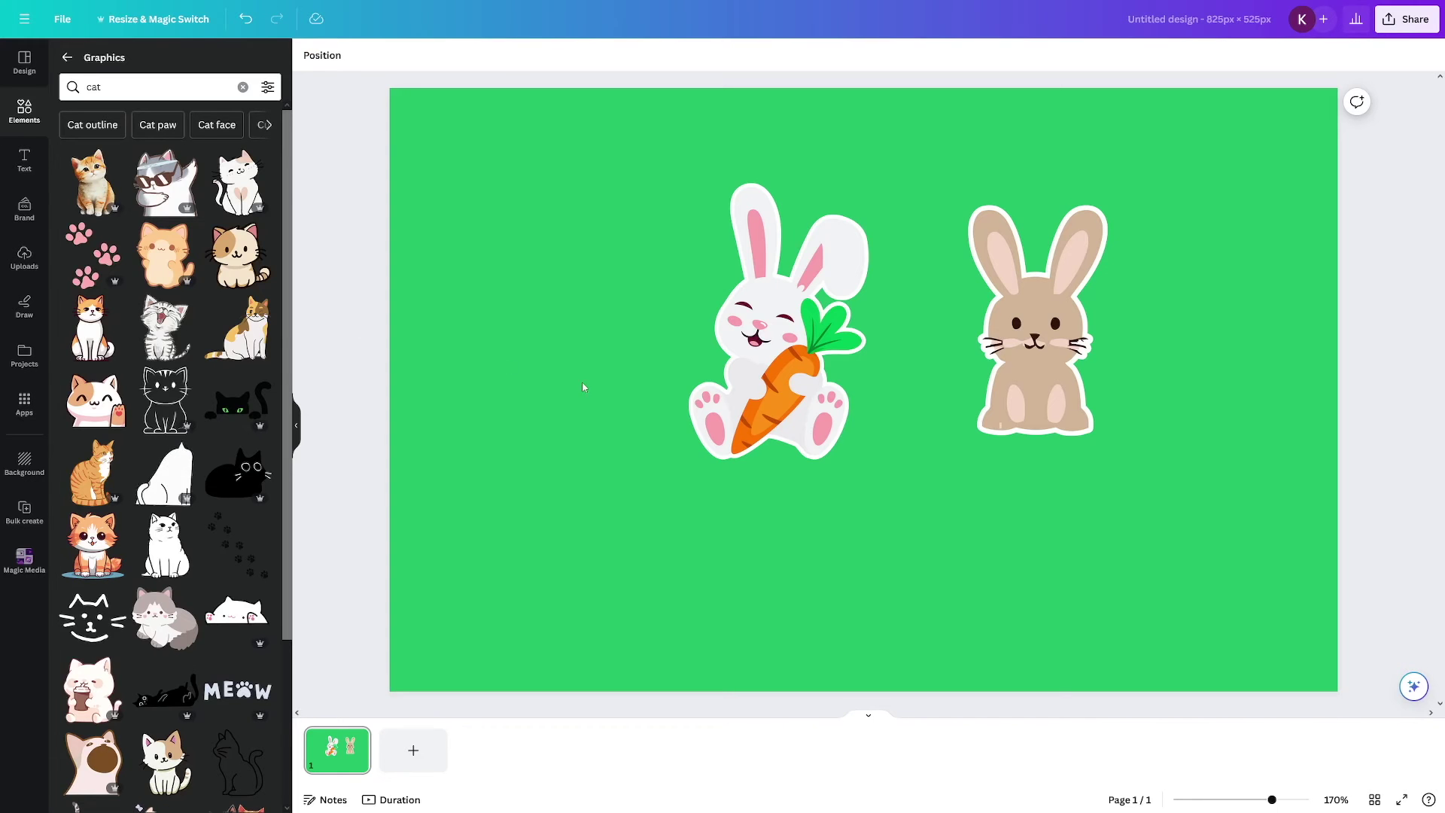
In the green Canva design, move the carrot bunny to the page's upper left and the tan bunny to its upper right.
left_click(739, 376)
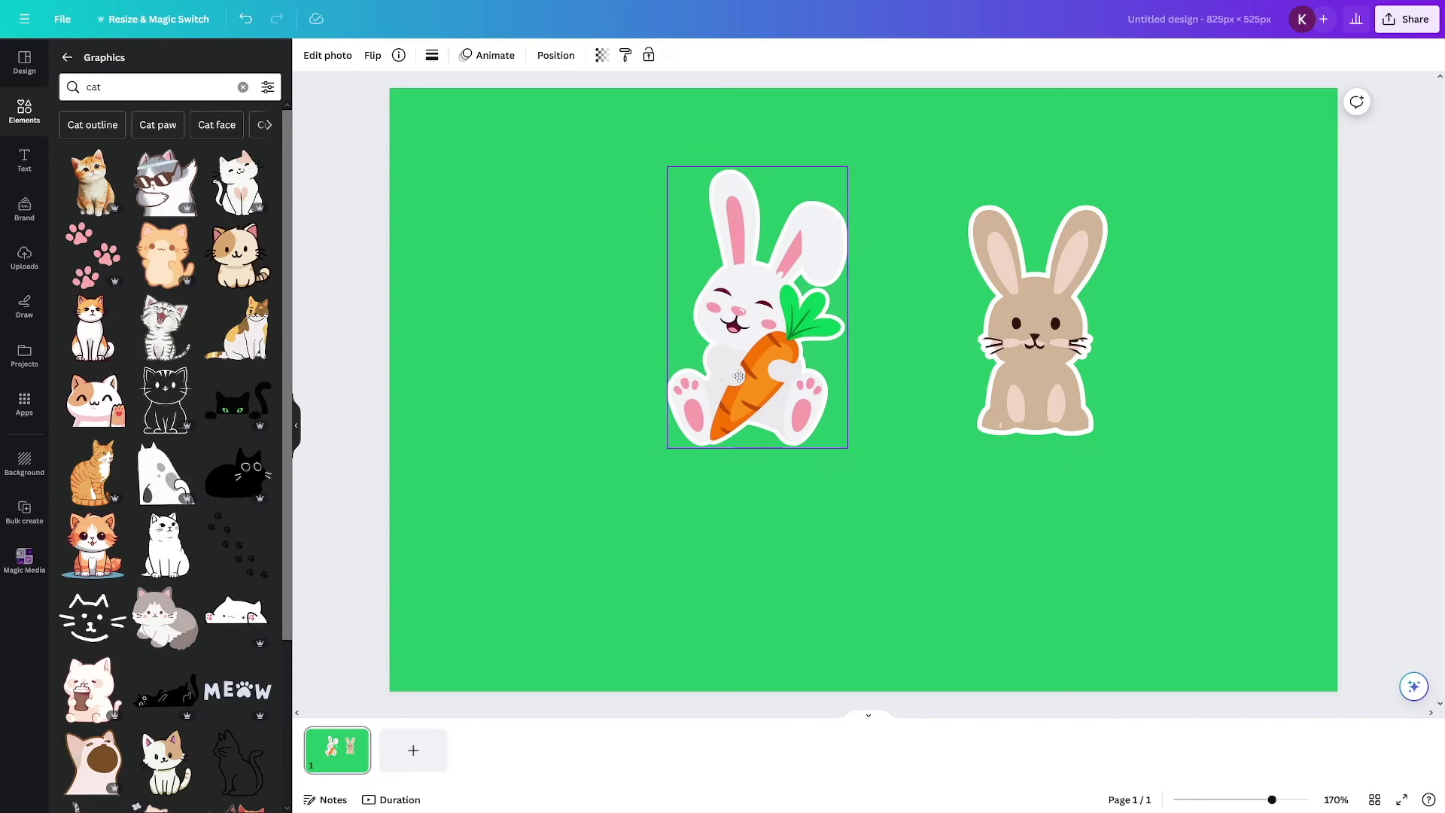
left_click_drag(740, 376, 543, 313)
left_click_drag(1038, 324, 1123, 272)
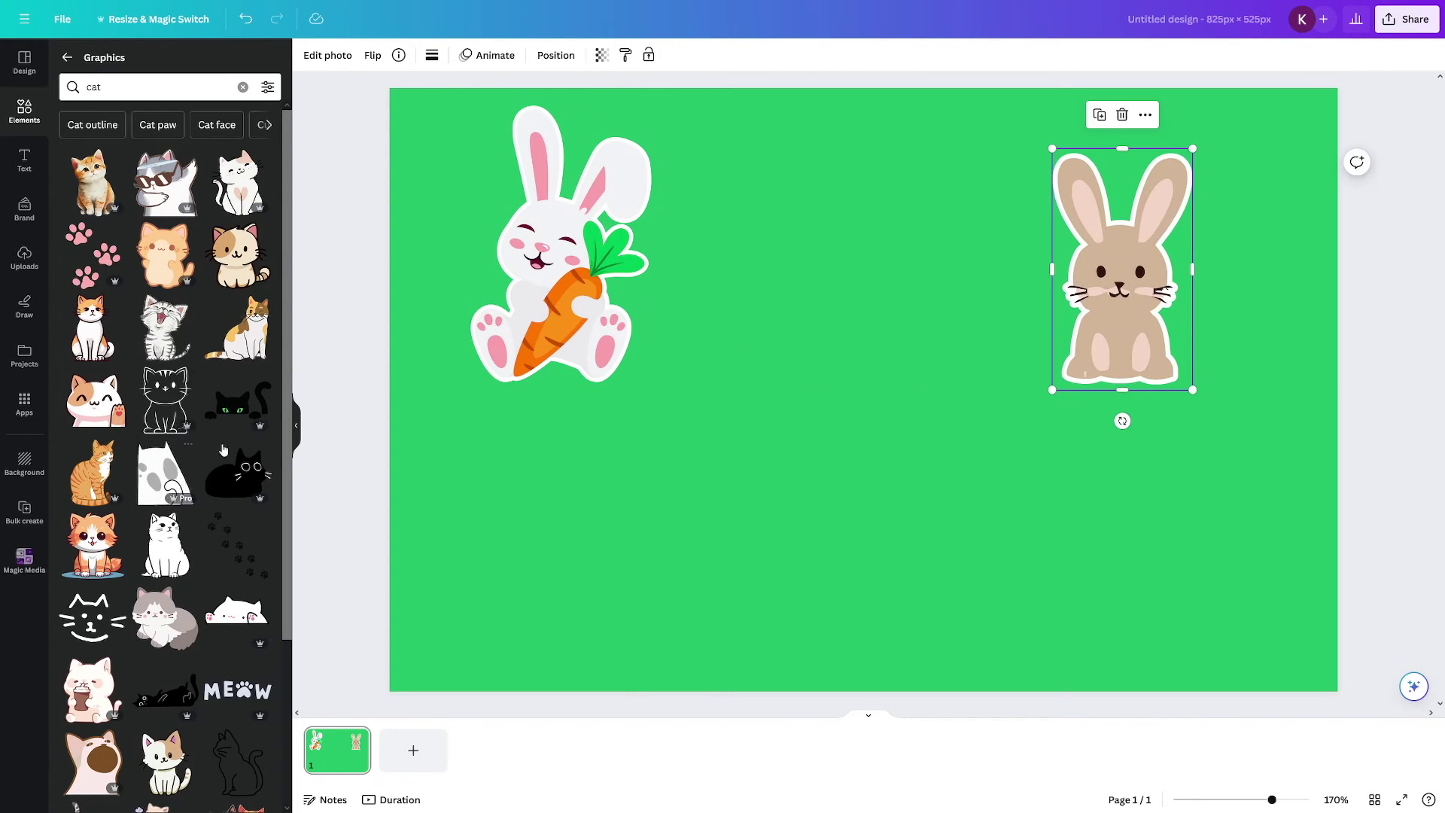
Place the sitting orange cat graphic near the middle of the green page.
left_click_drag(92, 543, 901, 457)
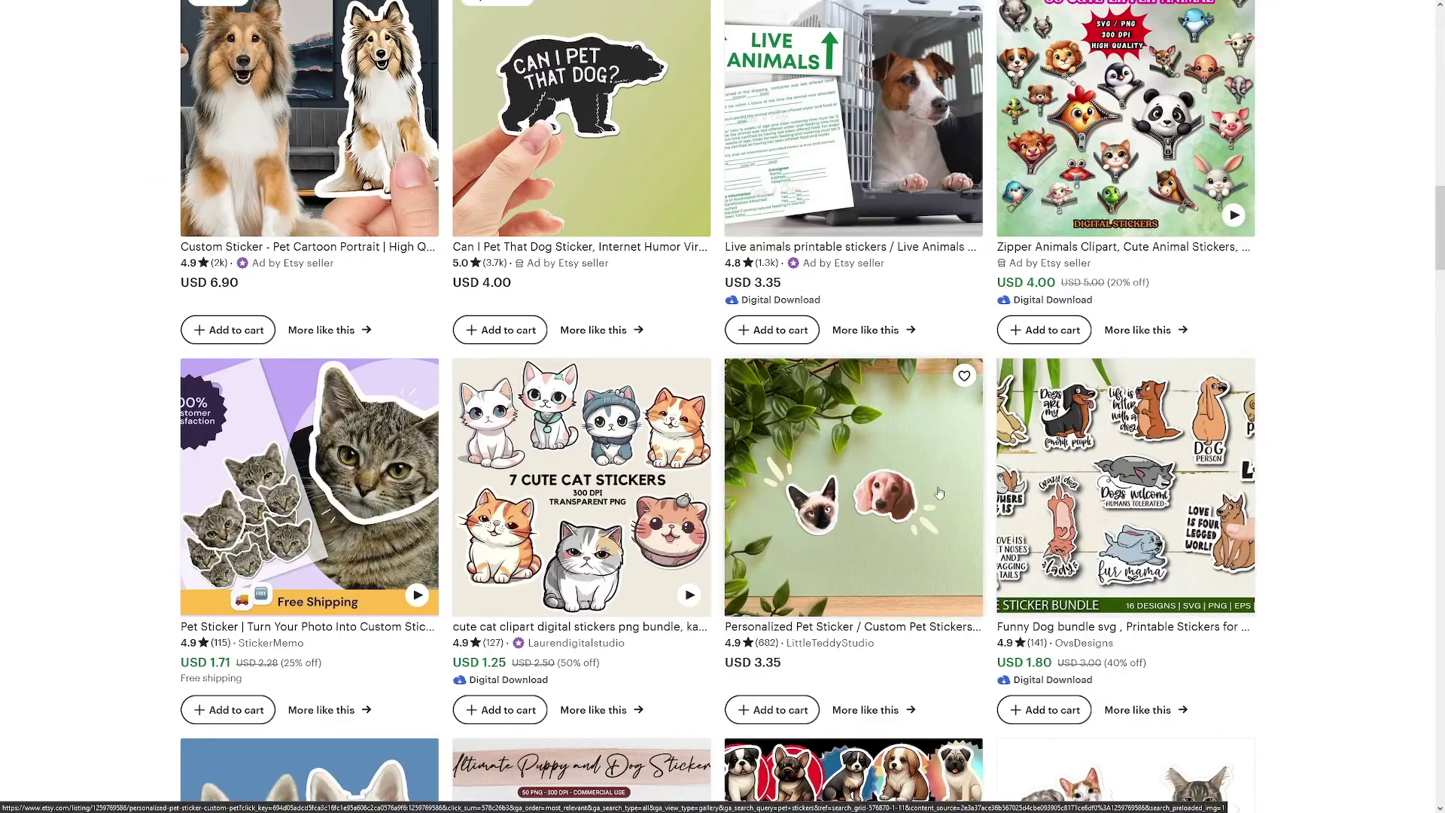
Browse back up the pet sticker results on Etsy and open the funny dog sticker bundle listing.
scroll(939, 493, "up", 2)
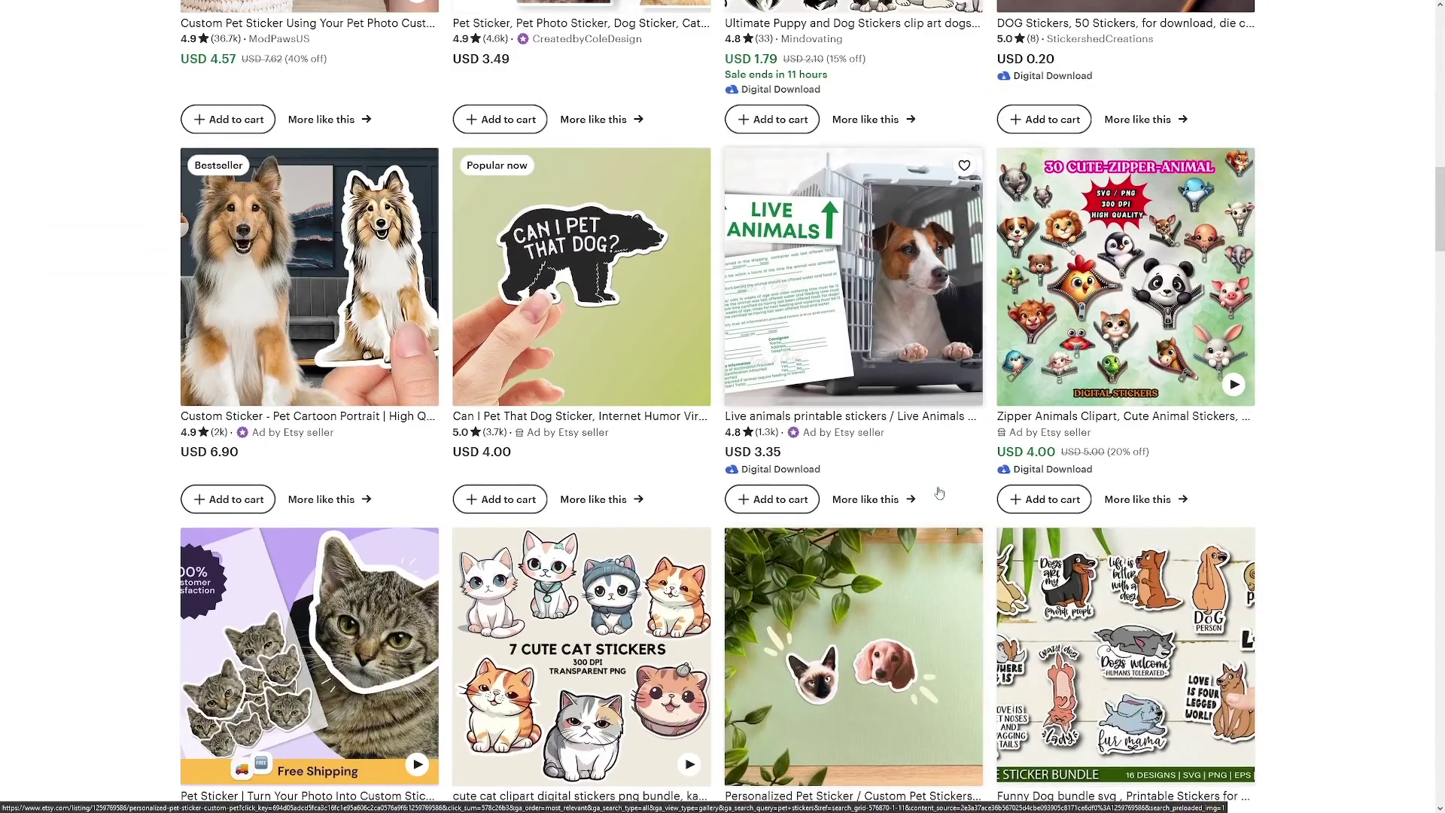
scroll(939, 493, "up", 6)
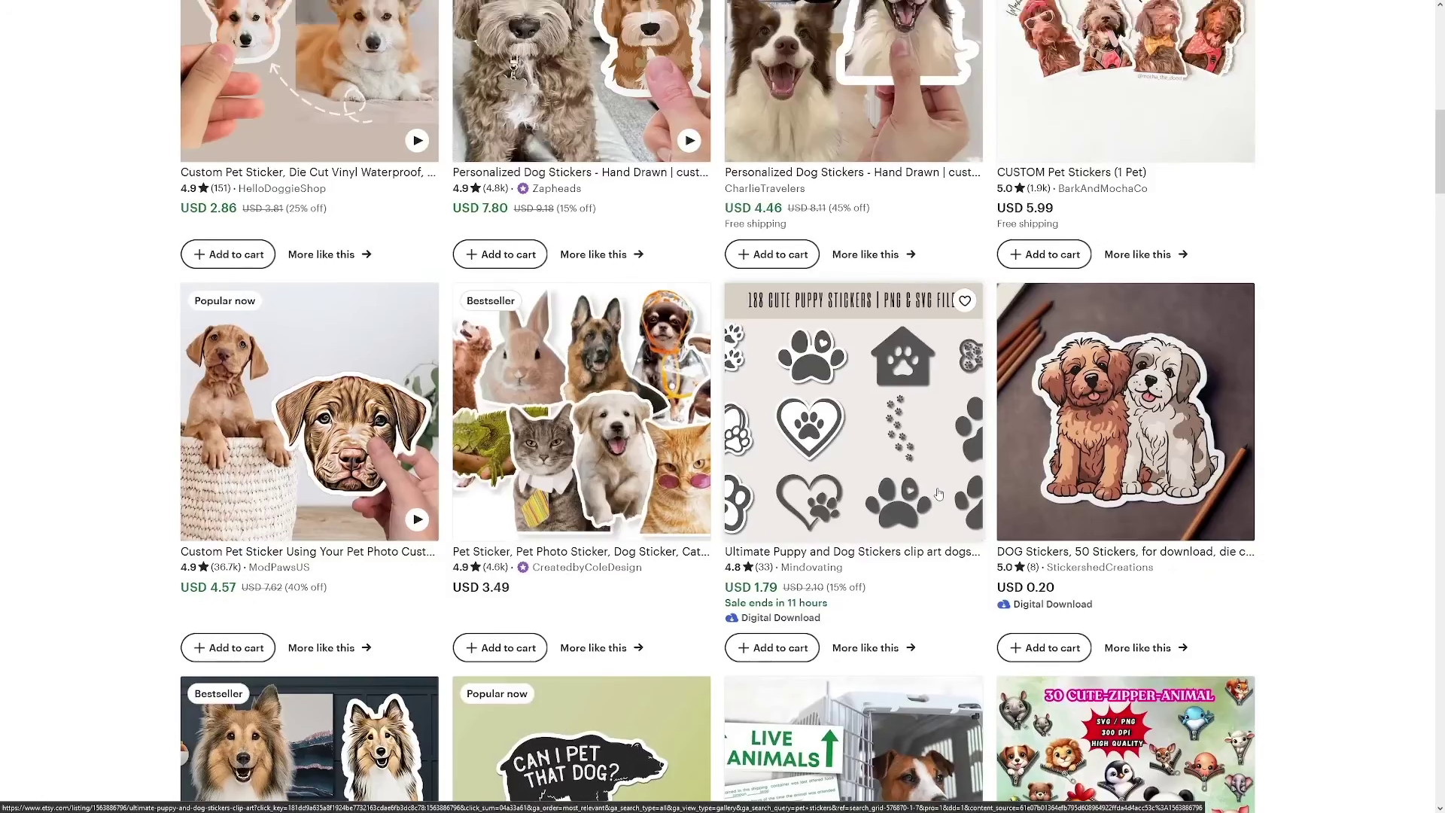
scroll(939, 493, "up", 7)
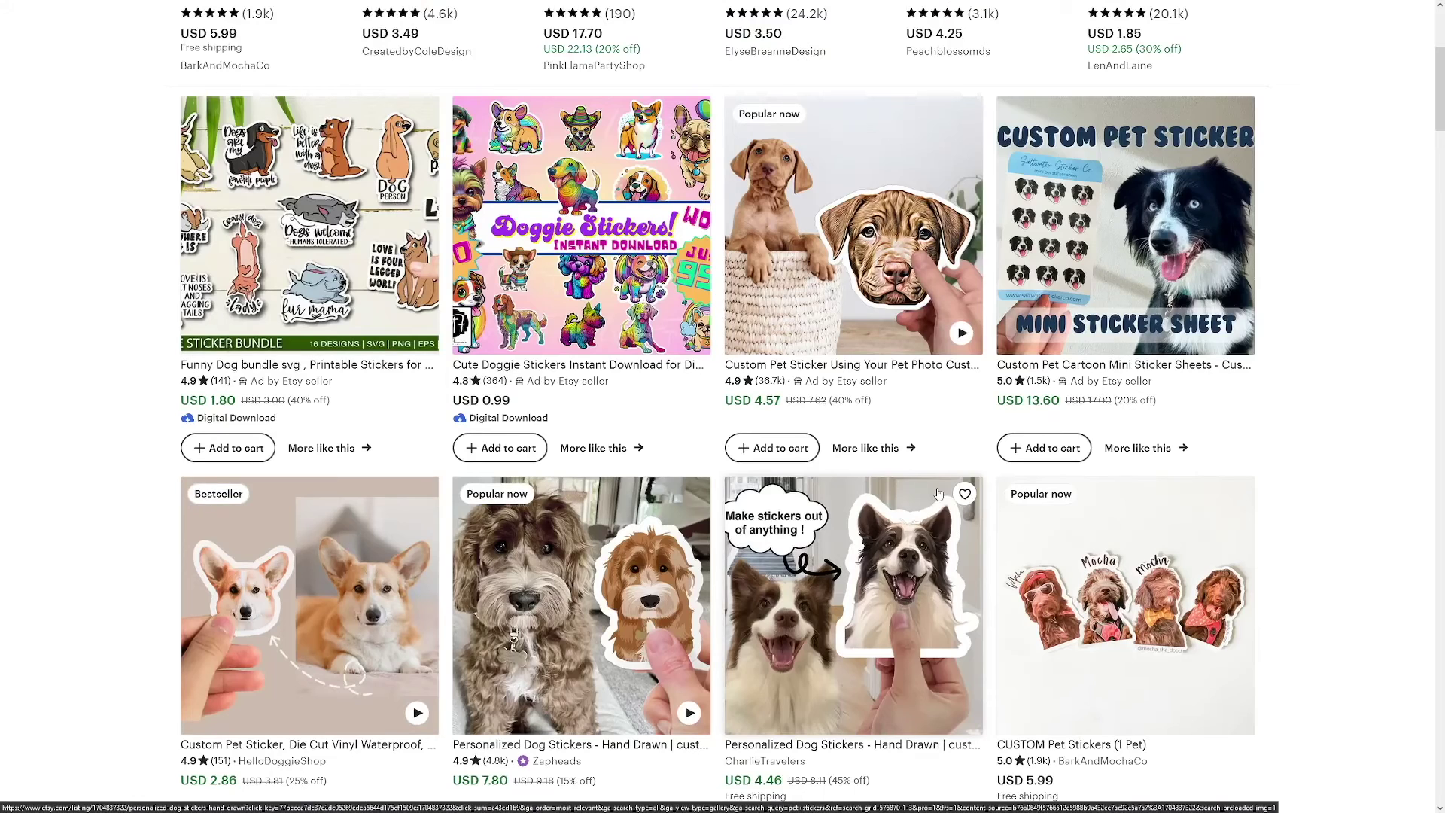
left_click(407, 252)
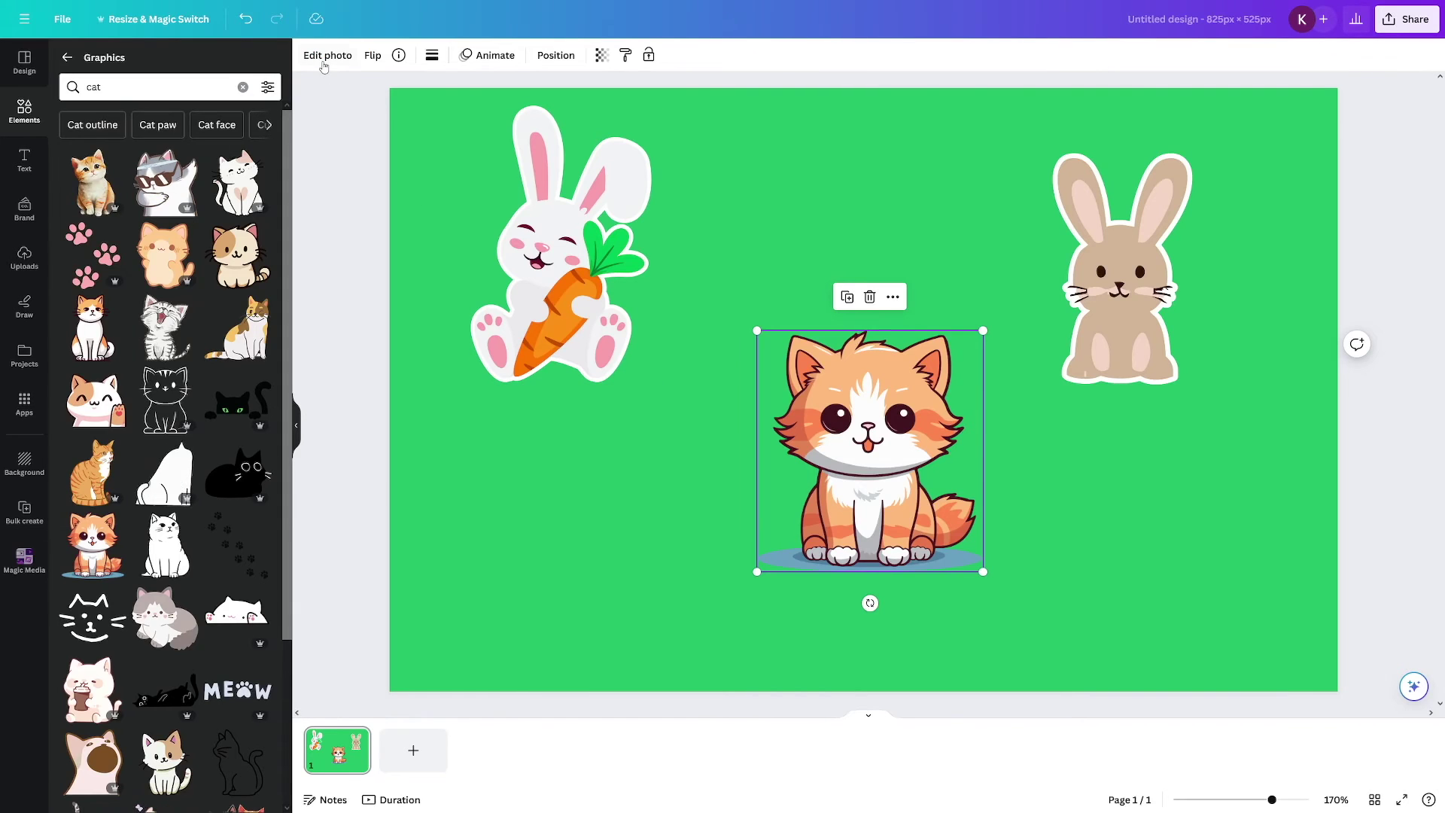
In Canva, apply a Glow shadow to the orange cat with blur amount 0 and intensity 100.
left_click(322, 60)
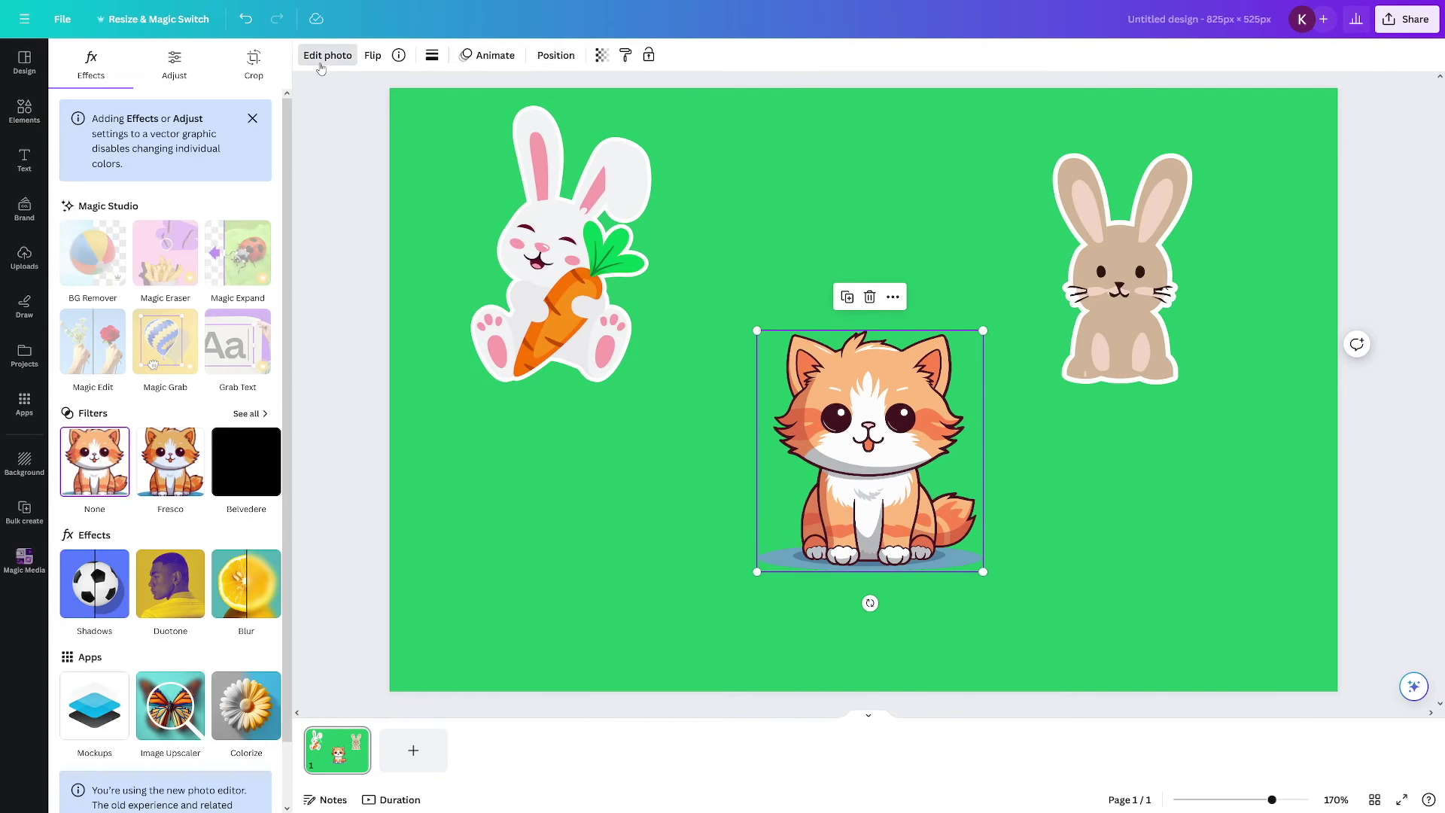
left_click(94, 591)
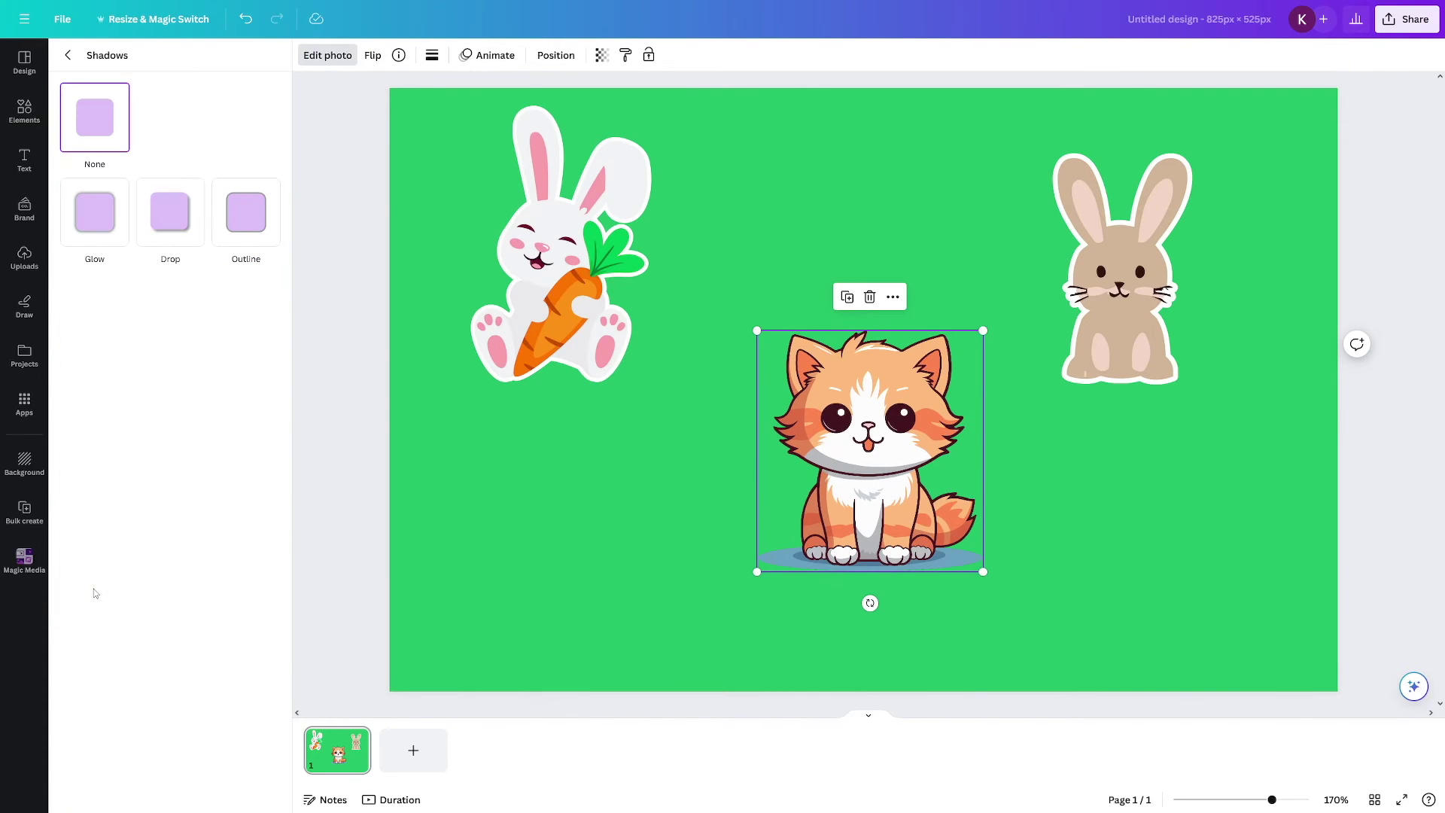
left_click(96, 226)
left_click_drag(91, 304, 61, 349)
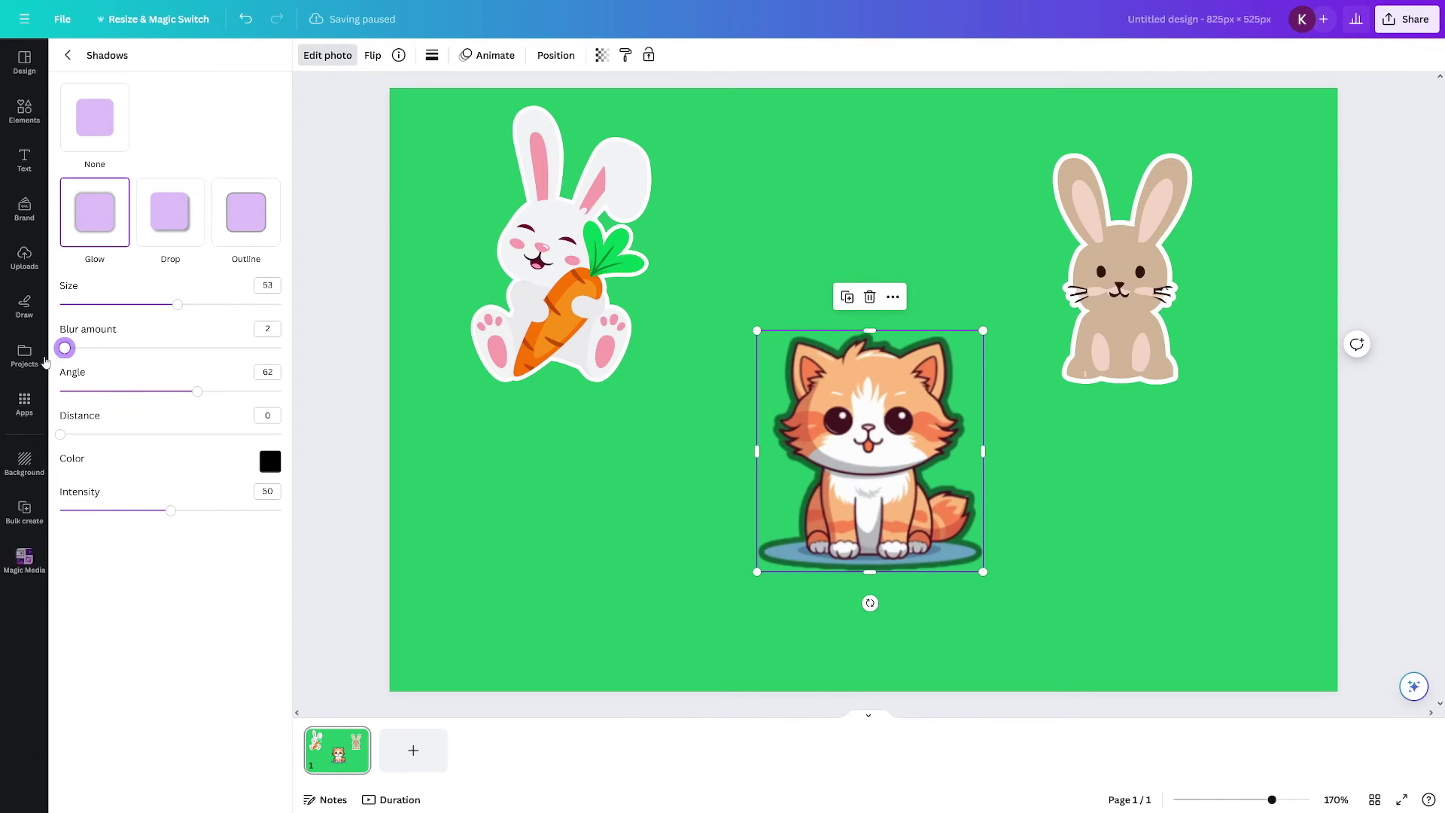
left_click_drag(175, 519, 310, 512)
left_click(359, 472)
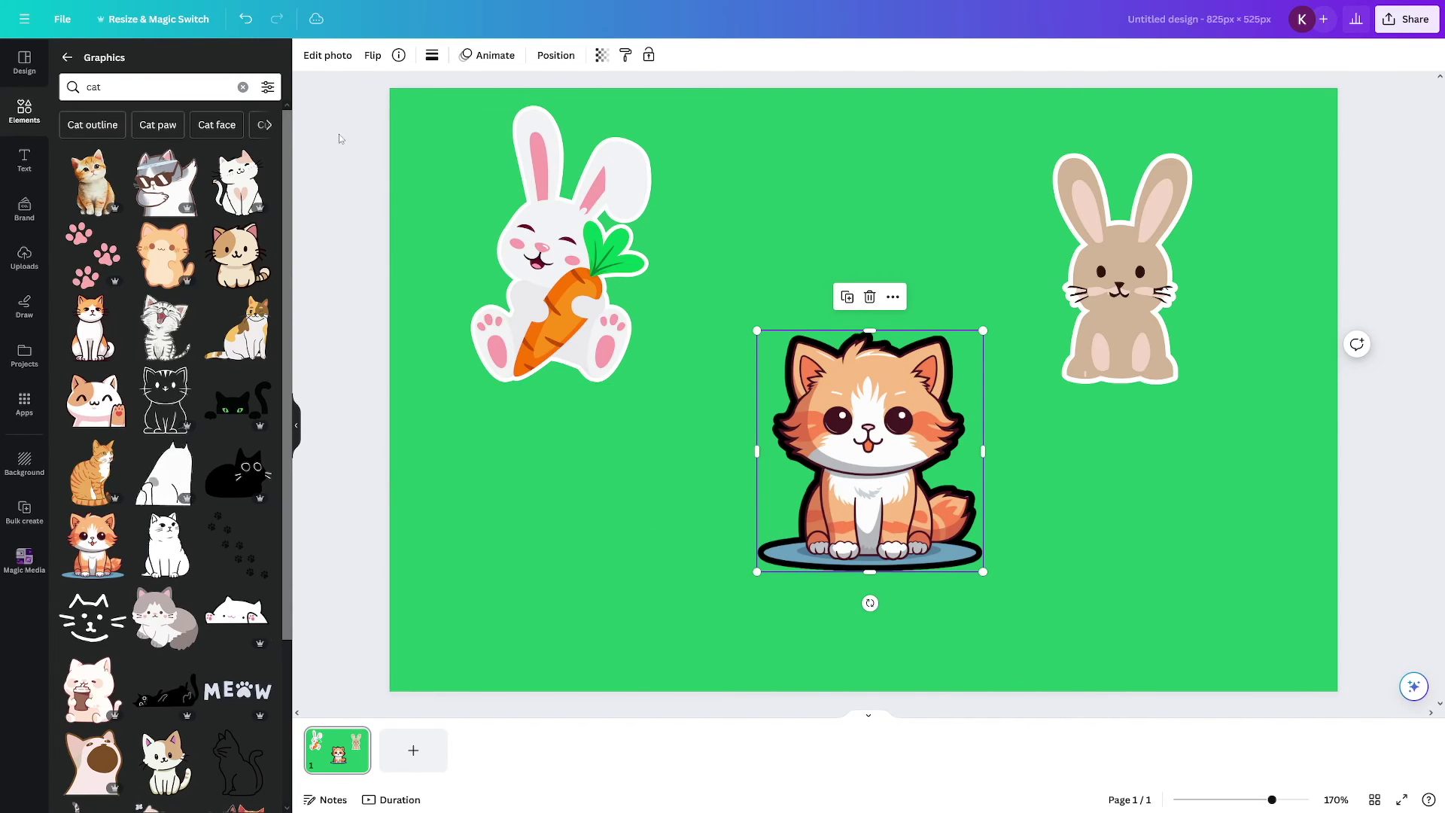
Change the orange cat's glow outline to white (#FFFFFF) and set its size to 56.
left_click(328, 55)
left_click(191, 483)
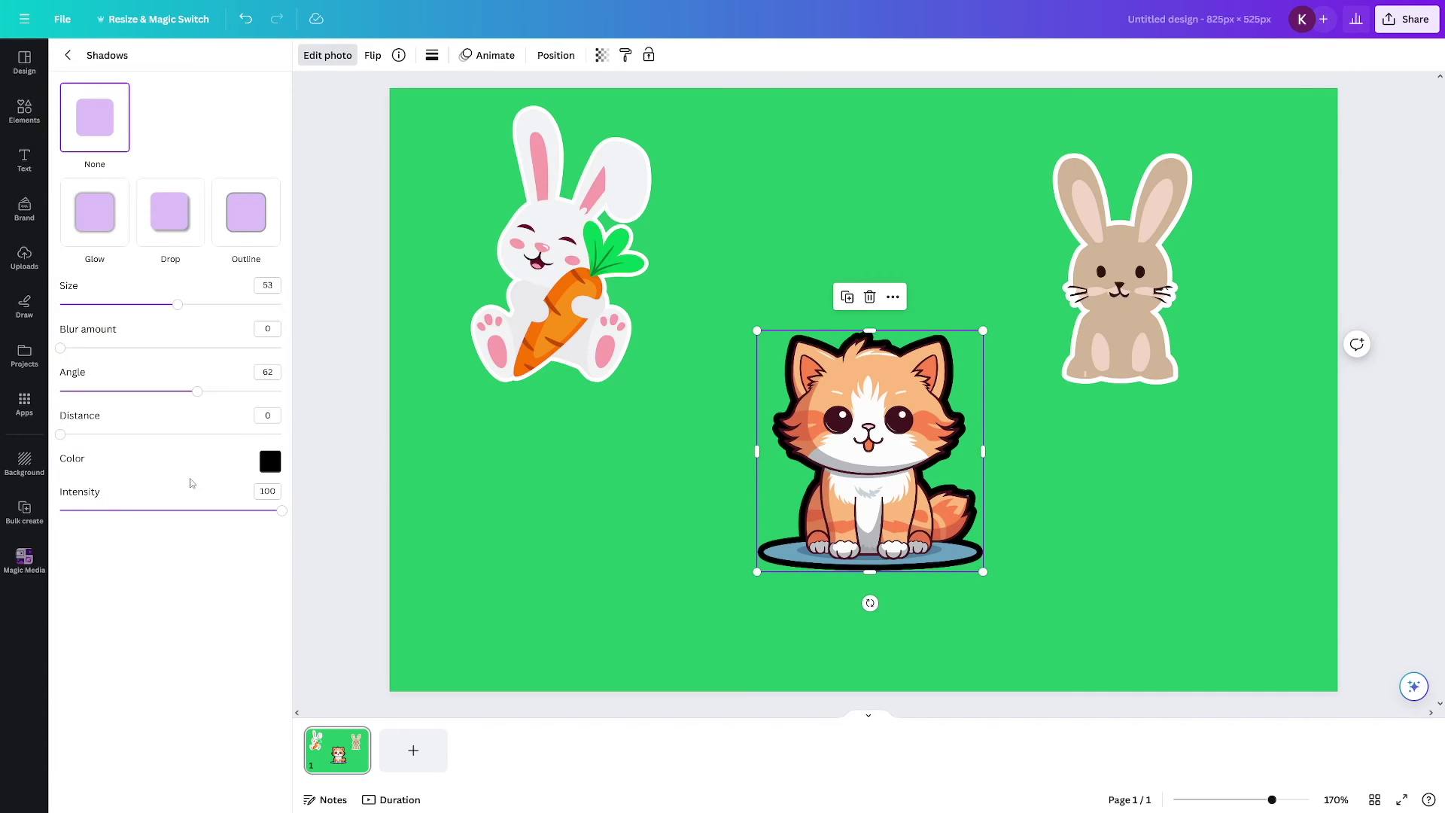
left_click(270, 461)
left_click(283, 512)
left_click_drag(282, 512, 207, 444)
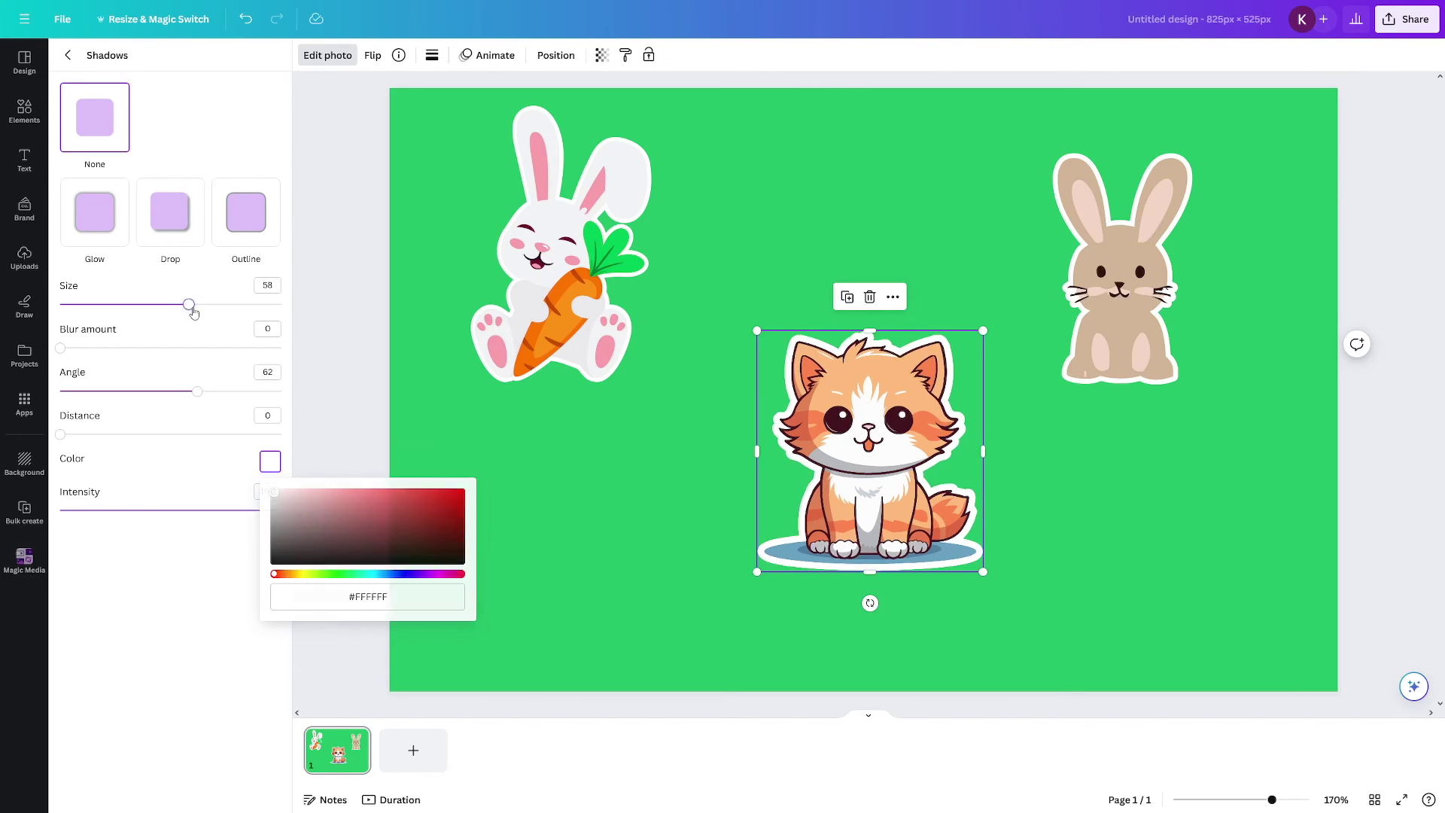
left_click_drag(180, 304, 185, 333)
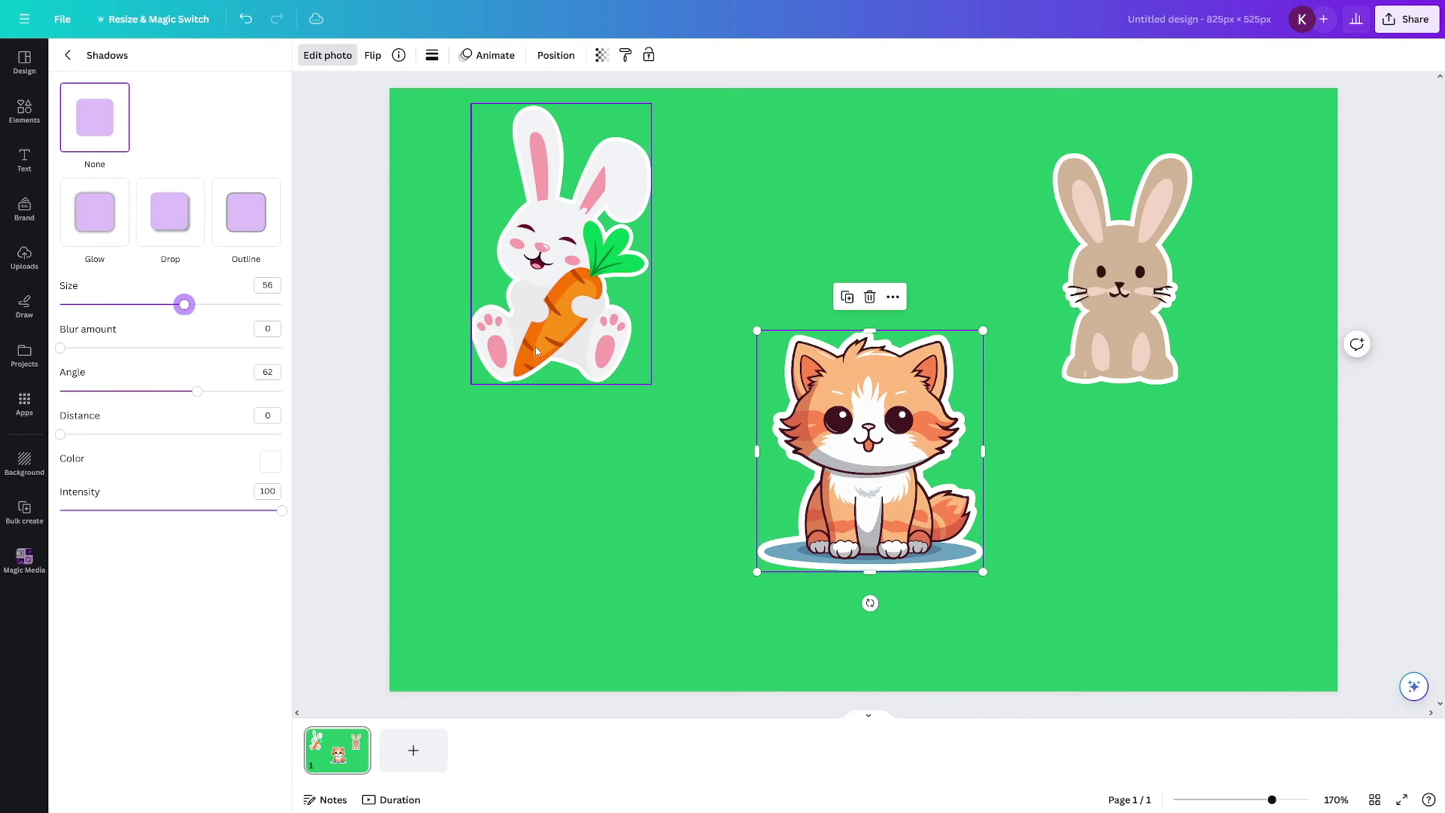
Change the carrot bunny's outline colour to near-black (#090909).
left_click(572, 301)
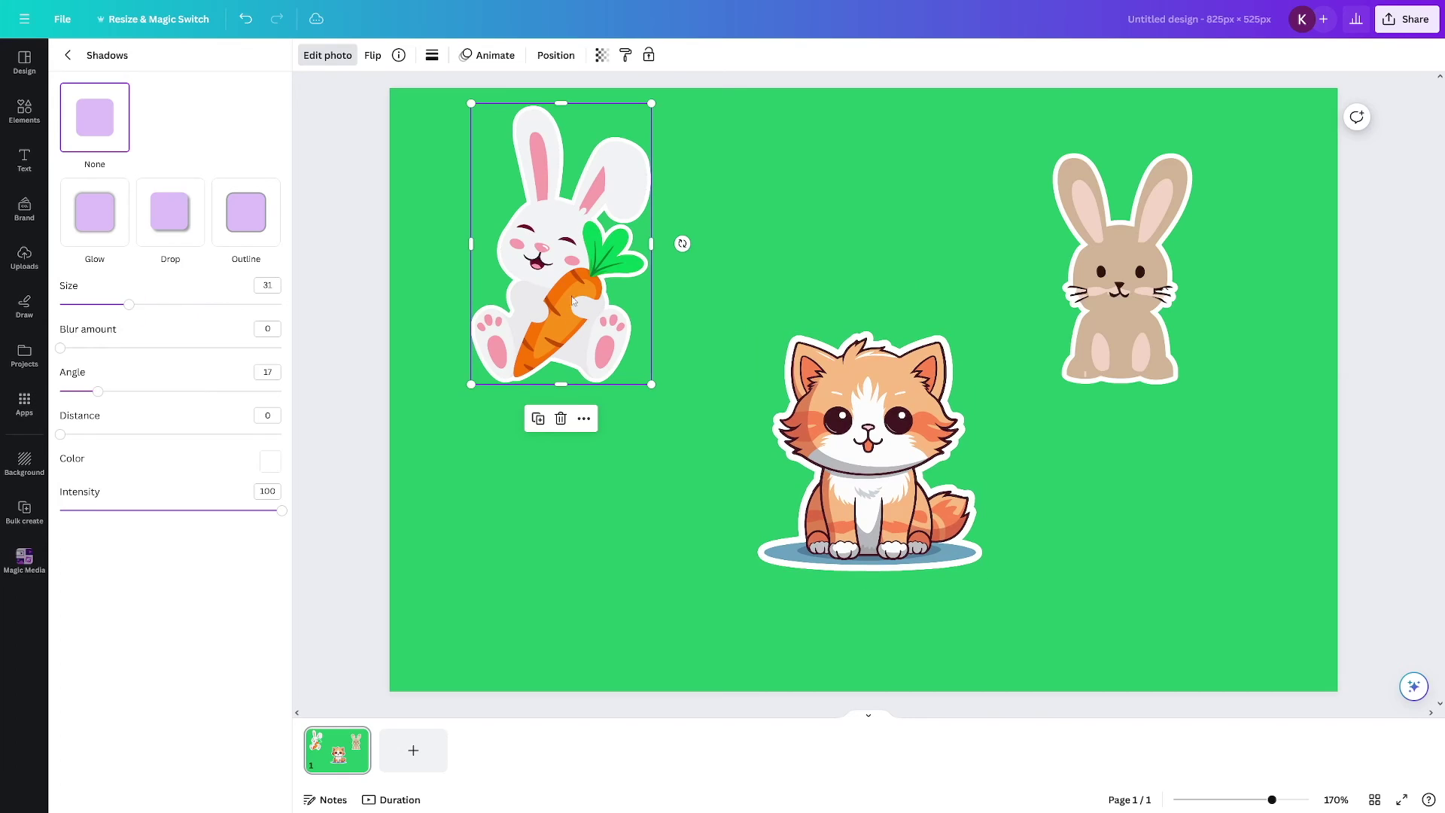
left_click(270, 461)
left_click(274, 548)
mouse_move(262, 555)
left_mouse_down()
mouse_move(256, 581)
mouse_move(264, 520)
mouse_move(239, 566)
left_mouse_up()
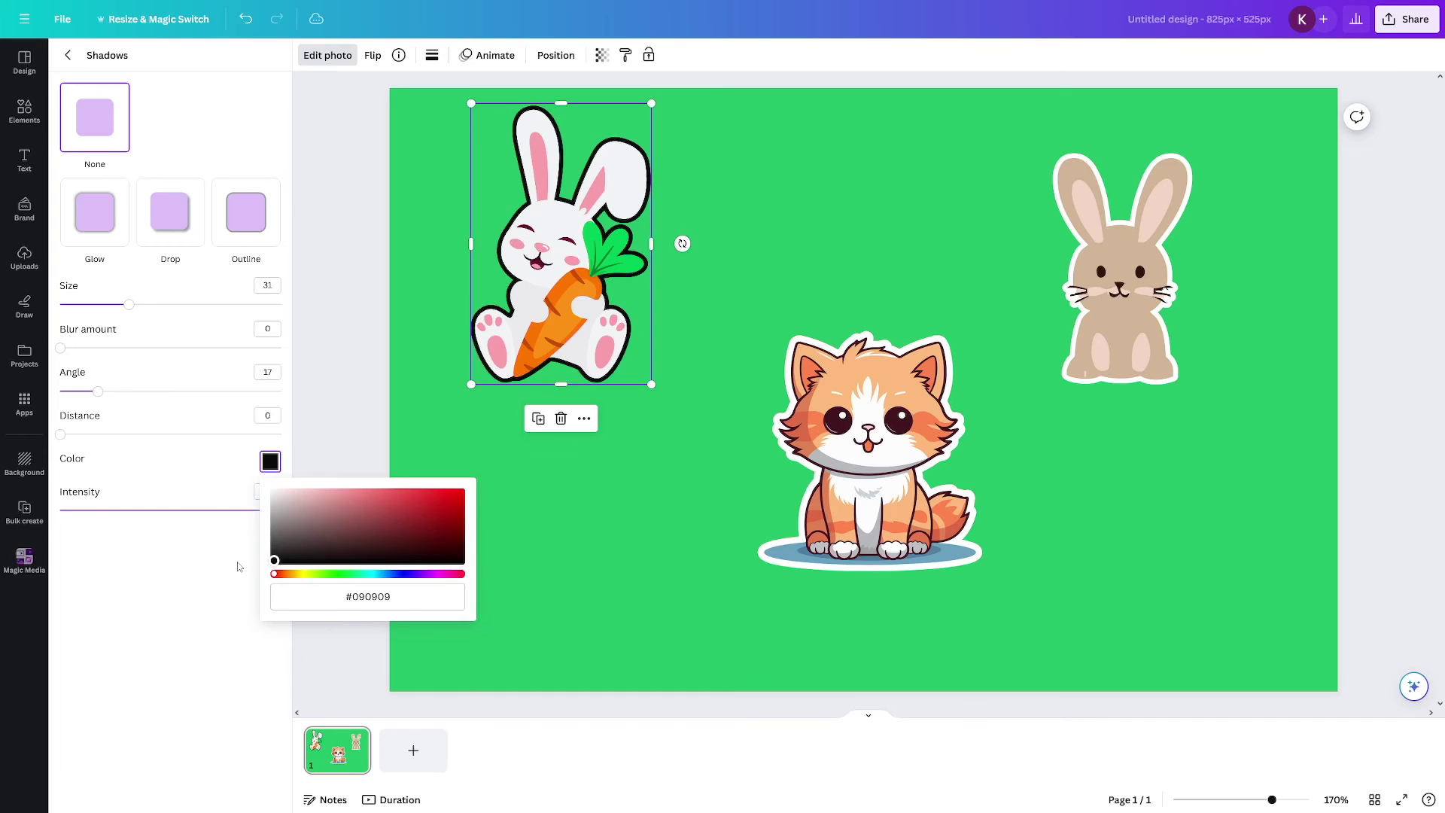
left_click(162, 582)
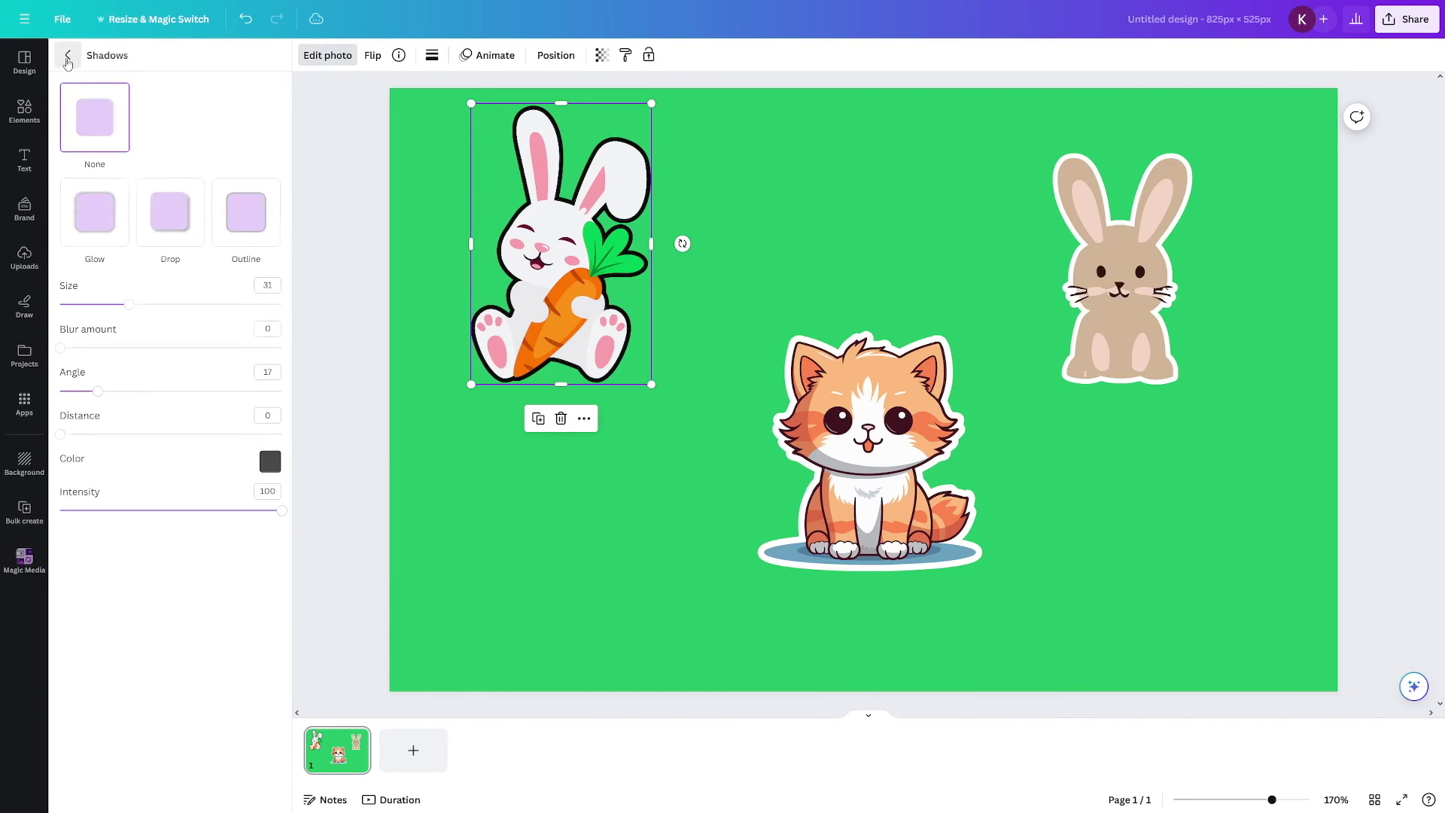
Search the design elements for cat and open the graphics results.
left_click(68, 56)
left_click(24, 110)
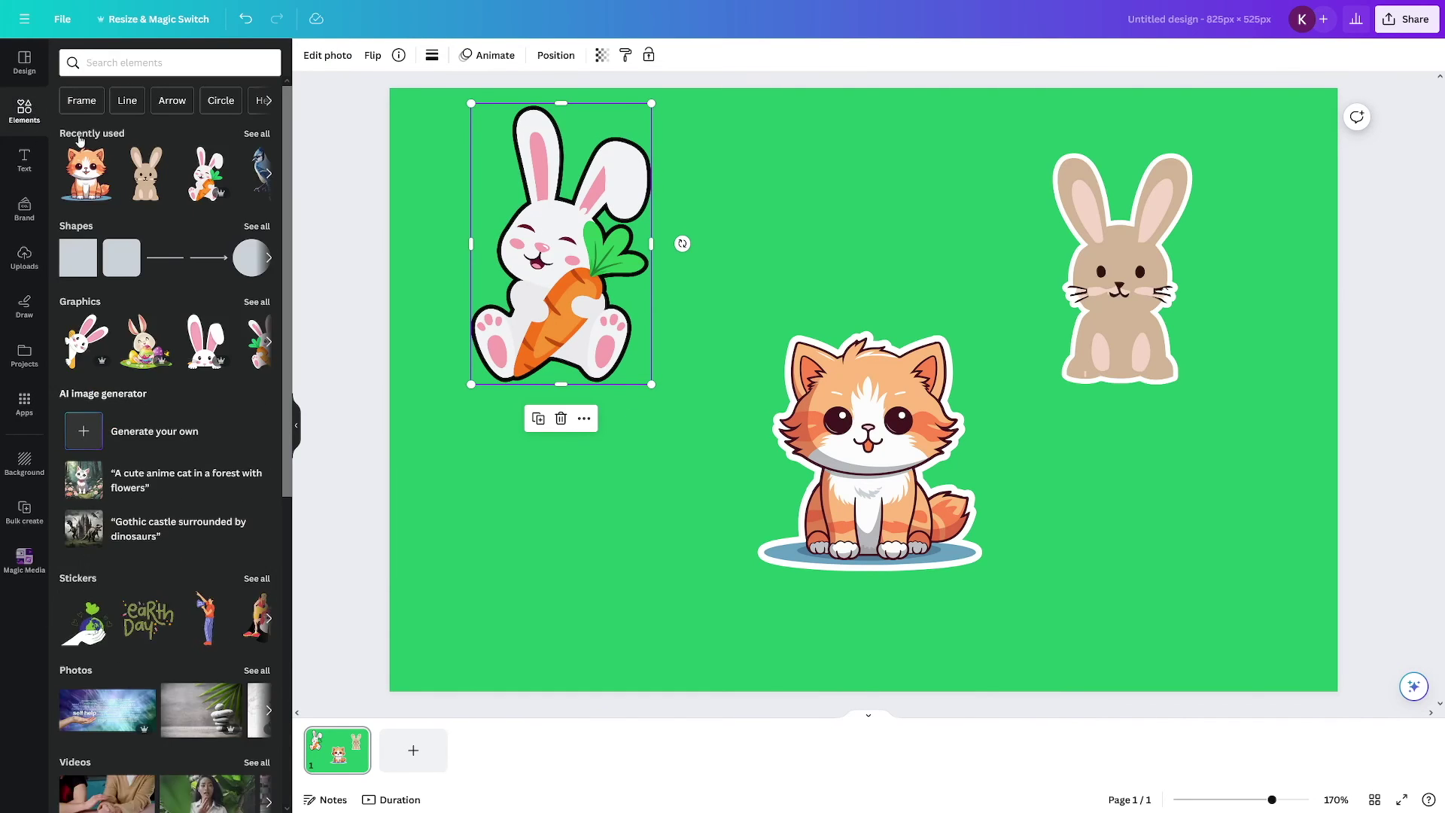
left_click(139, 67)
left_click(85, 122)
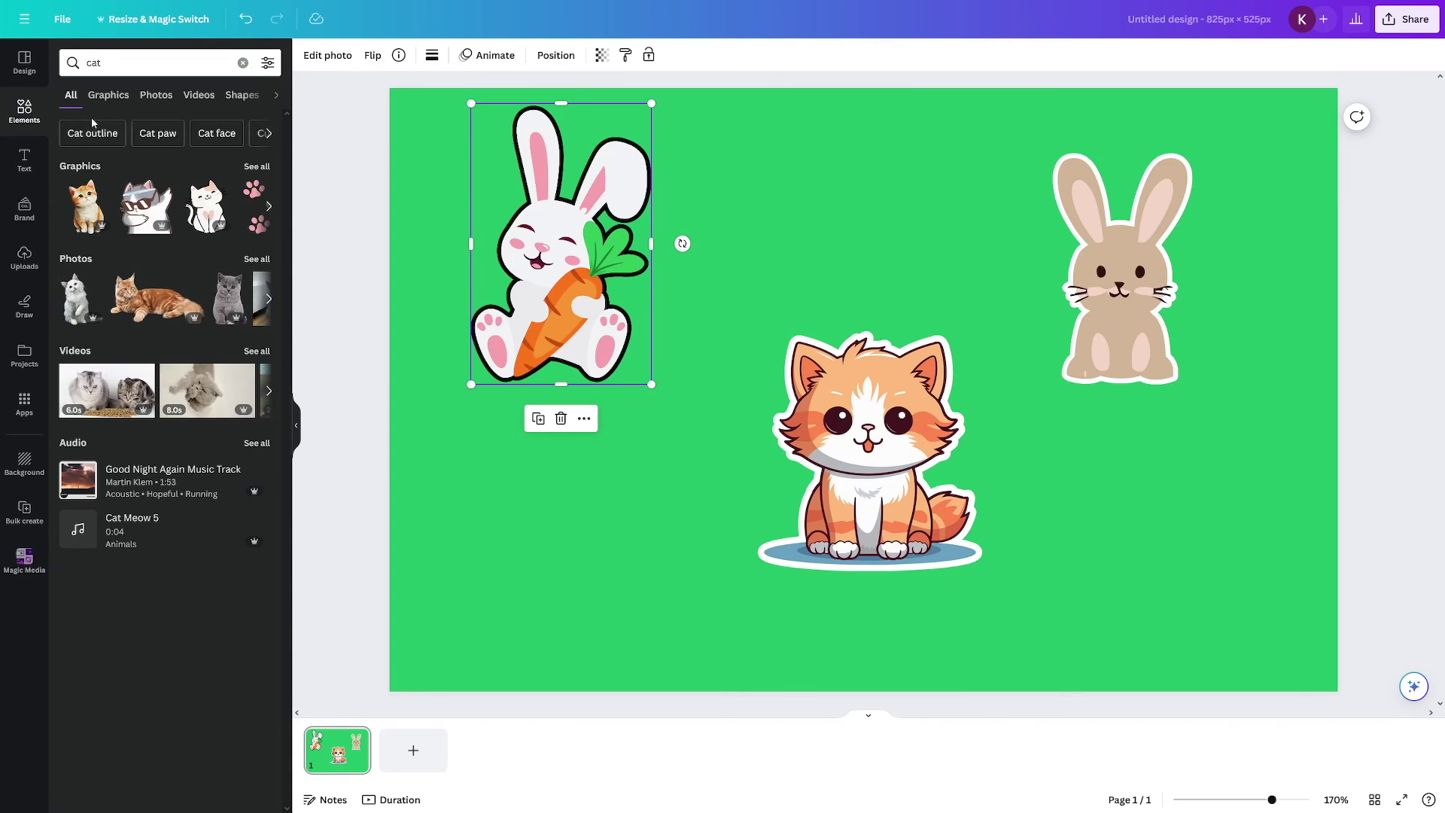
left_click(115, 103)
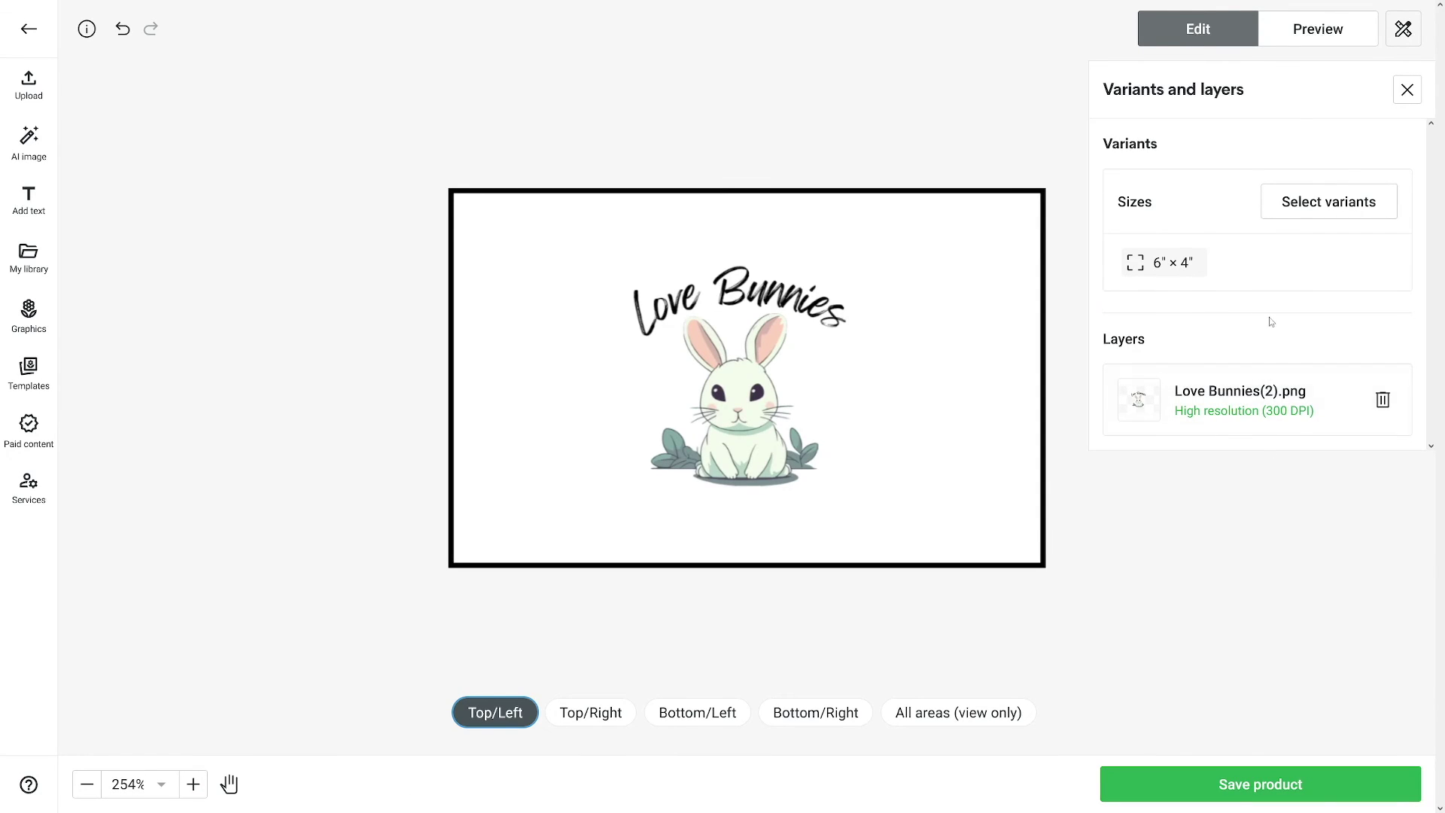
In Printify, save the Love Bunnies sticker sheet and set its title image to the White surface and Context 3 view.
left_click(1257, 783)
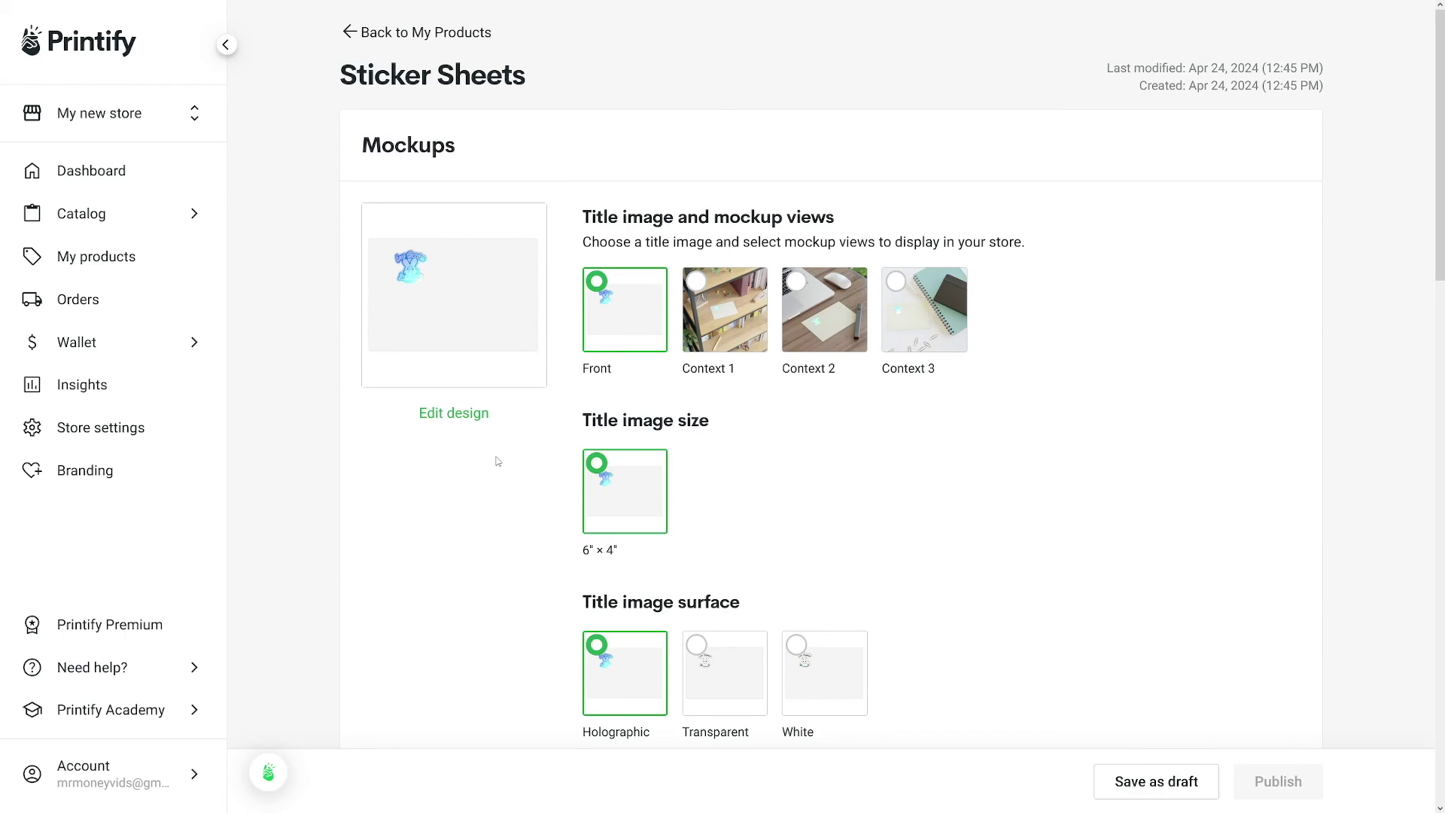
left_click(730, 678)
left_click(828, 683)
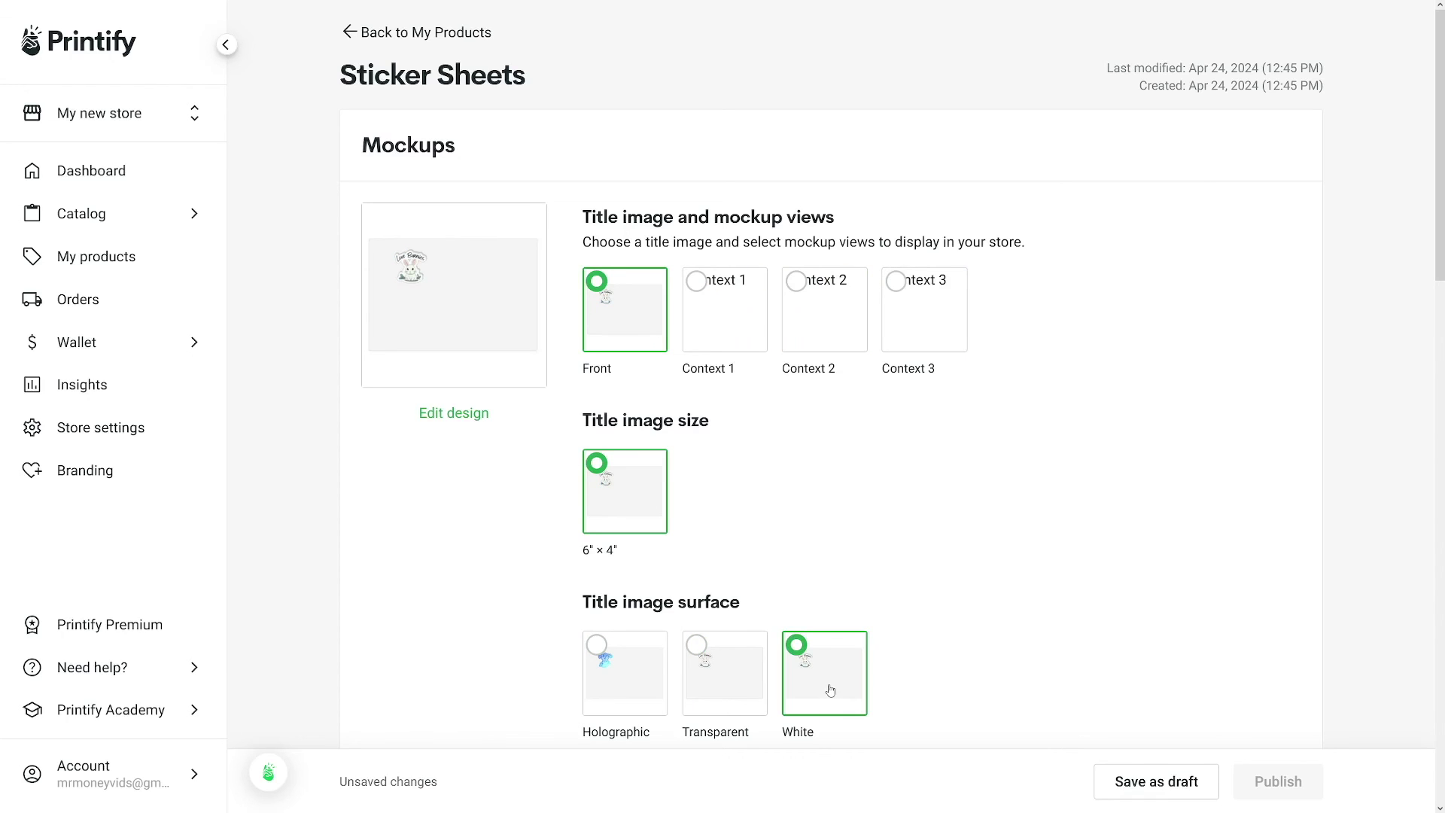
left_click(923, 327)
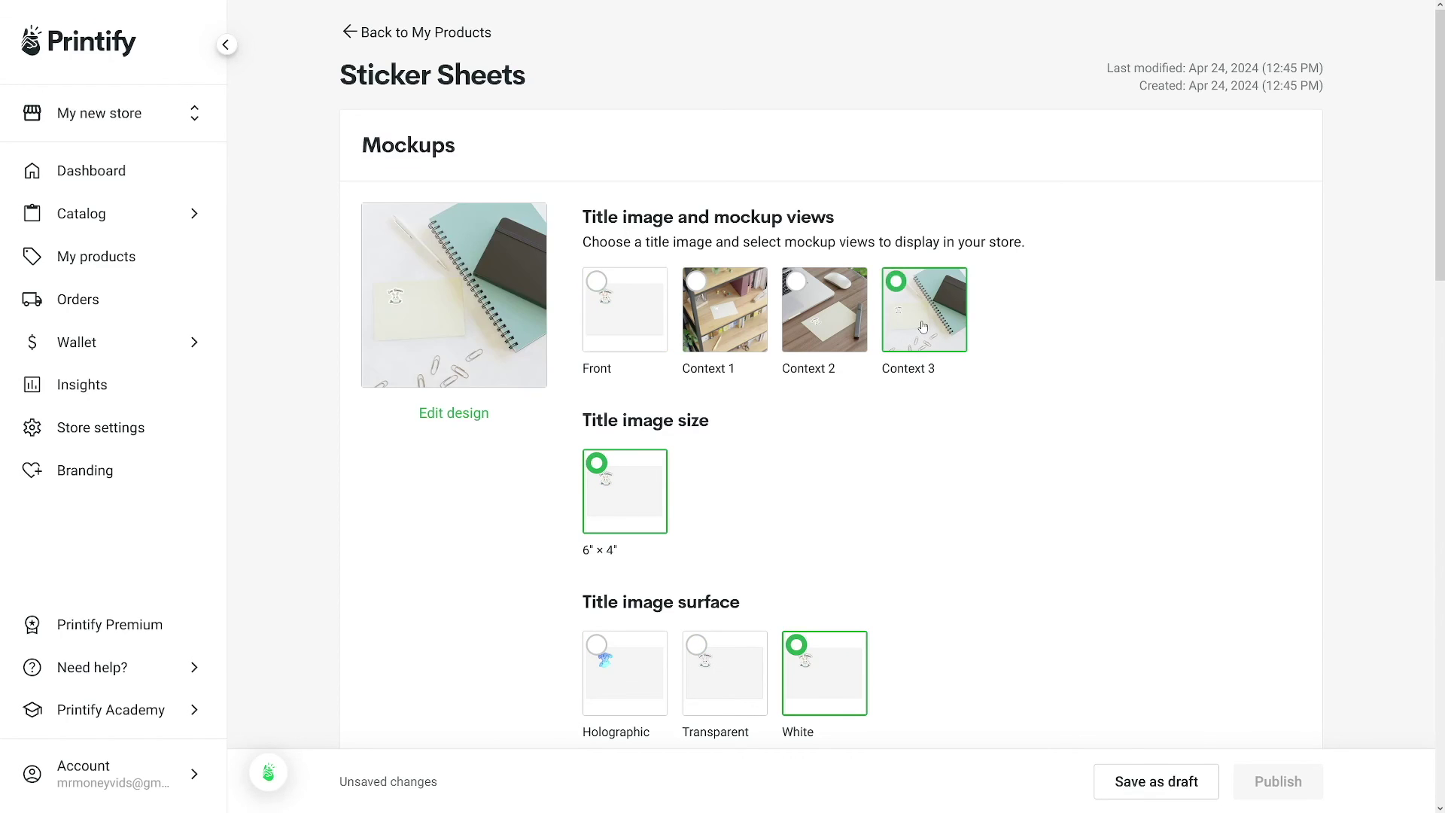
Inspect the enlarged Context 3 mockup, close it and return to the mockup views.
left_click(494, 313)
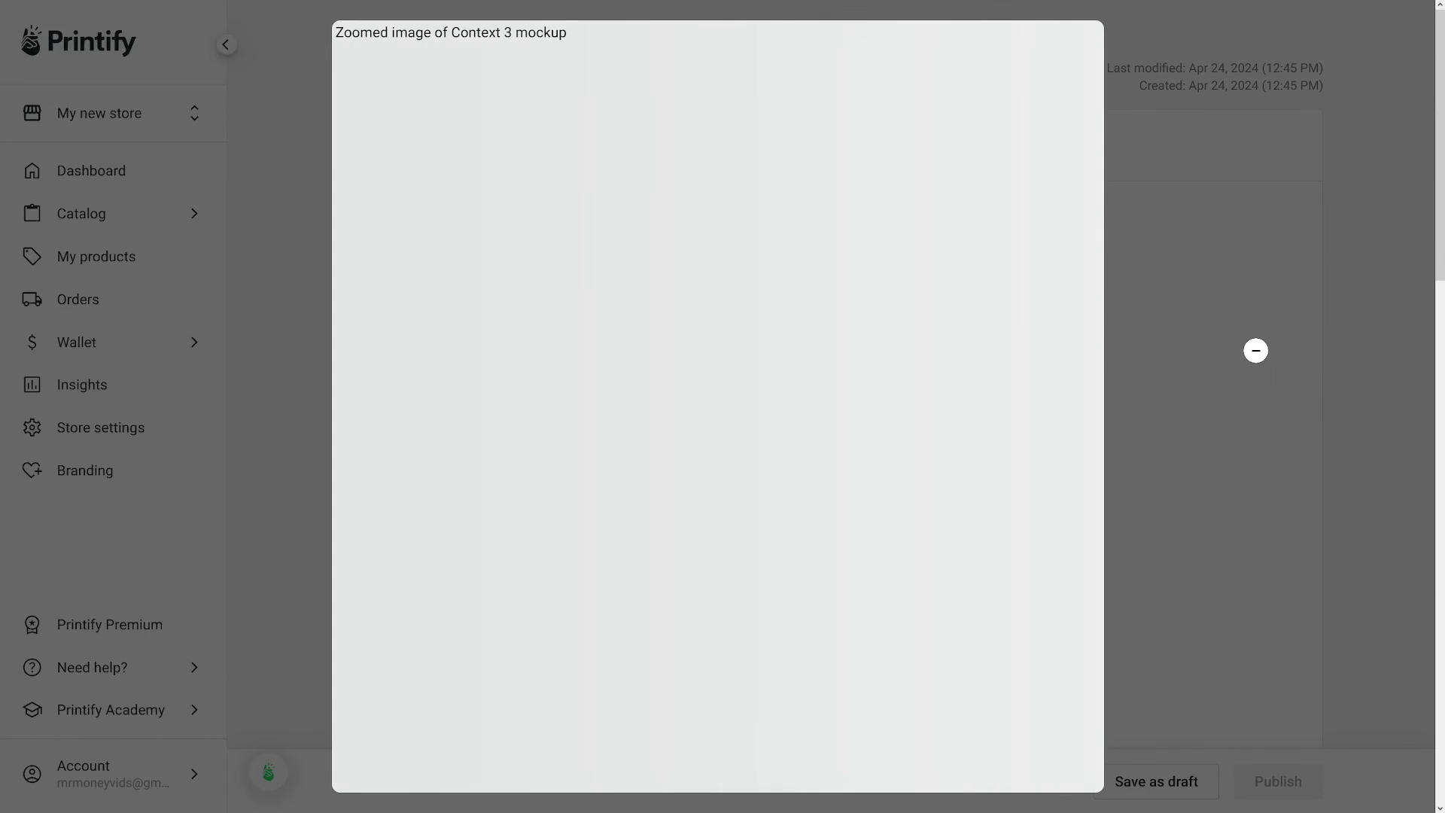
left_click(1289, 382)
left_click(911, 339)
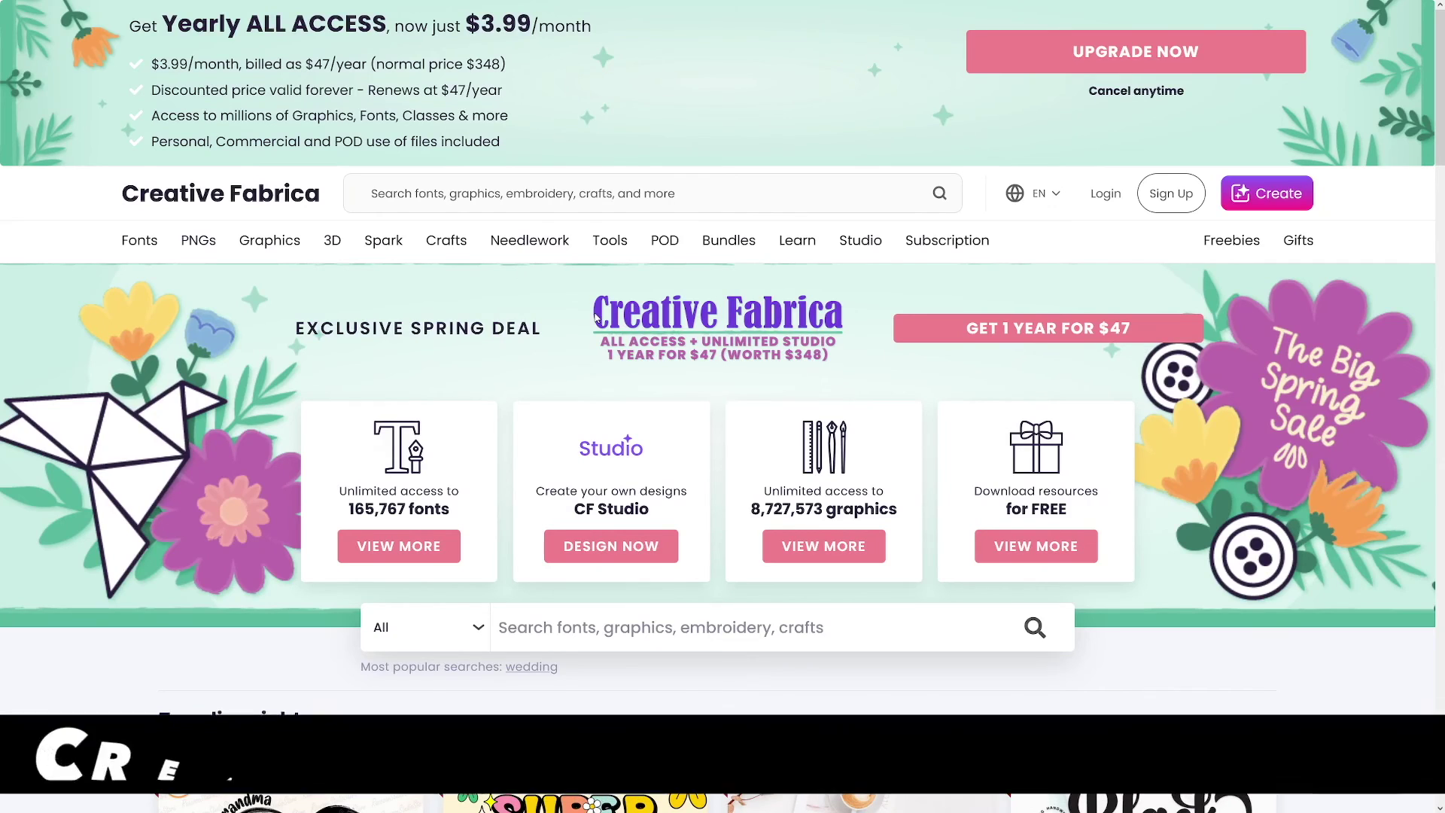
Search Creative Fabrica for mockup.
left_click(633, 194)
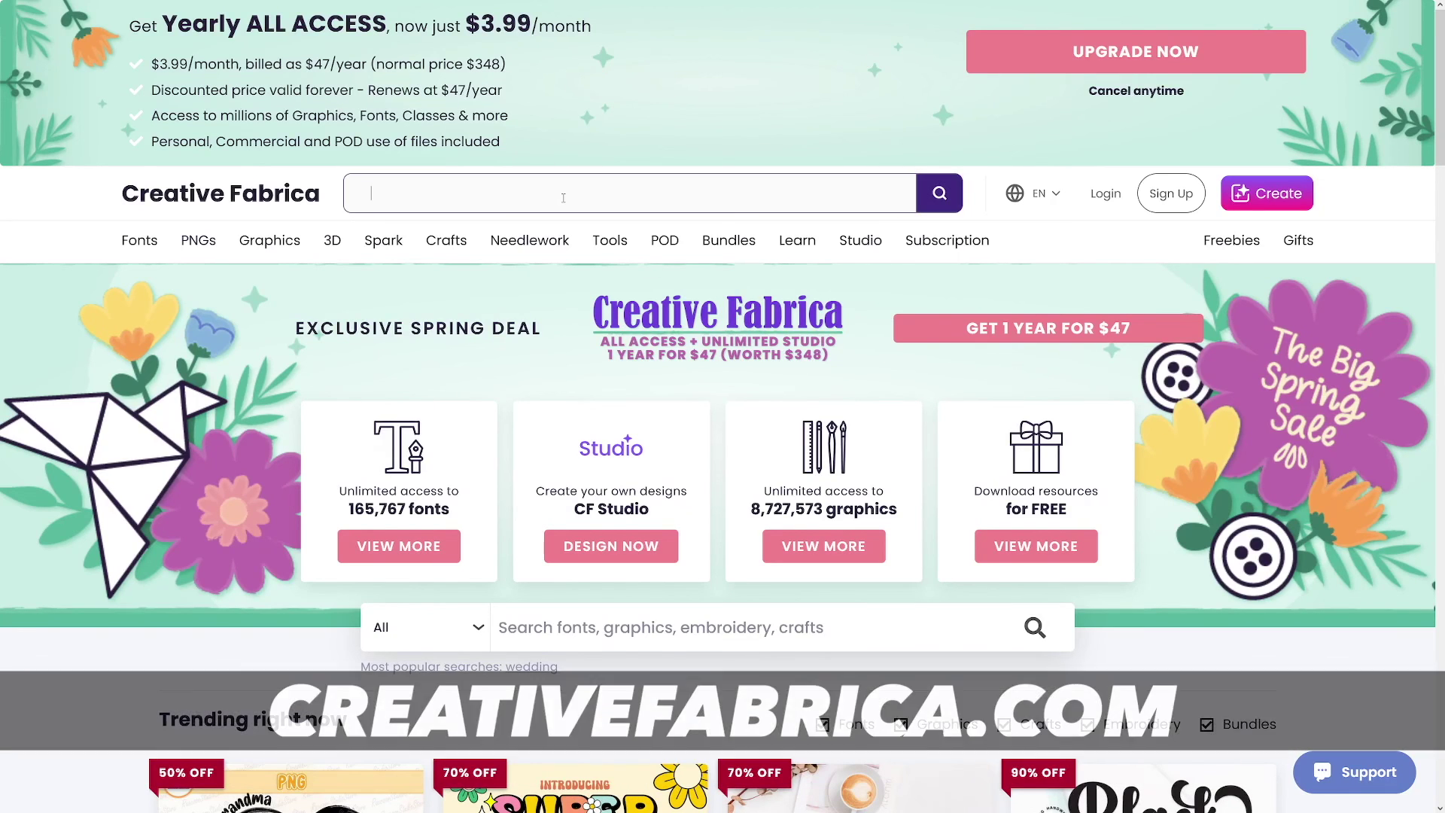
type("mockup")
key("Return")
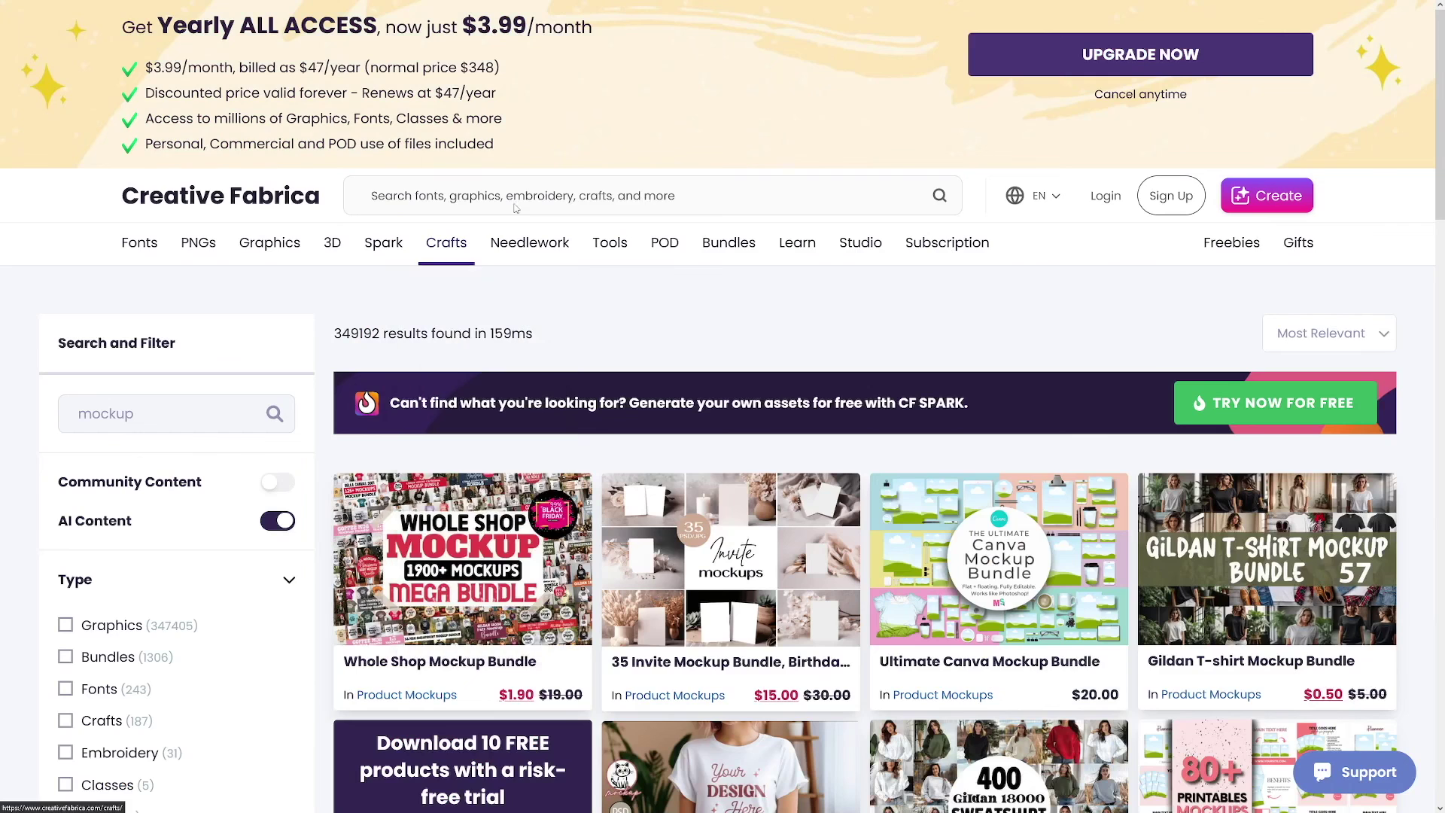
Search Creative Fabrica for stickers mockup and browse the results.
left_click(528, 195)
type("stickers ")
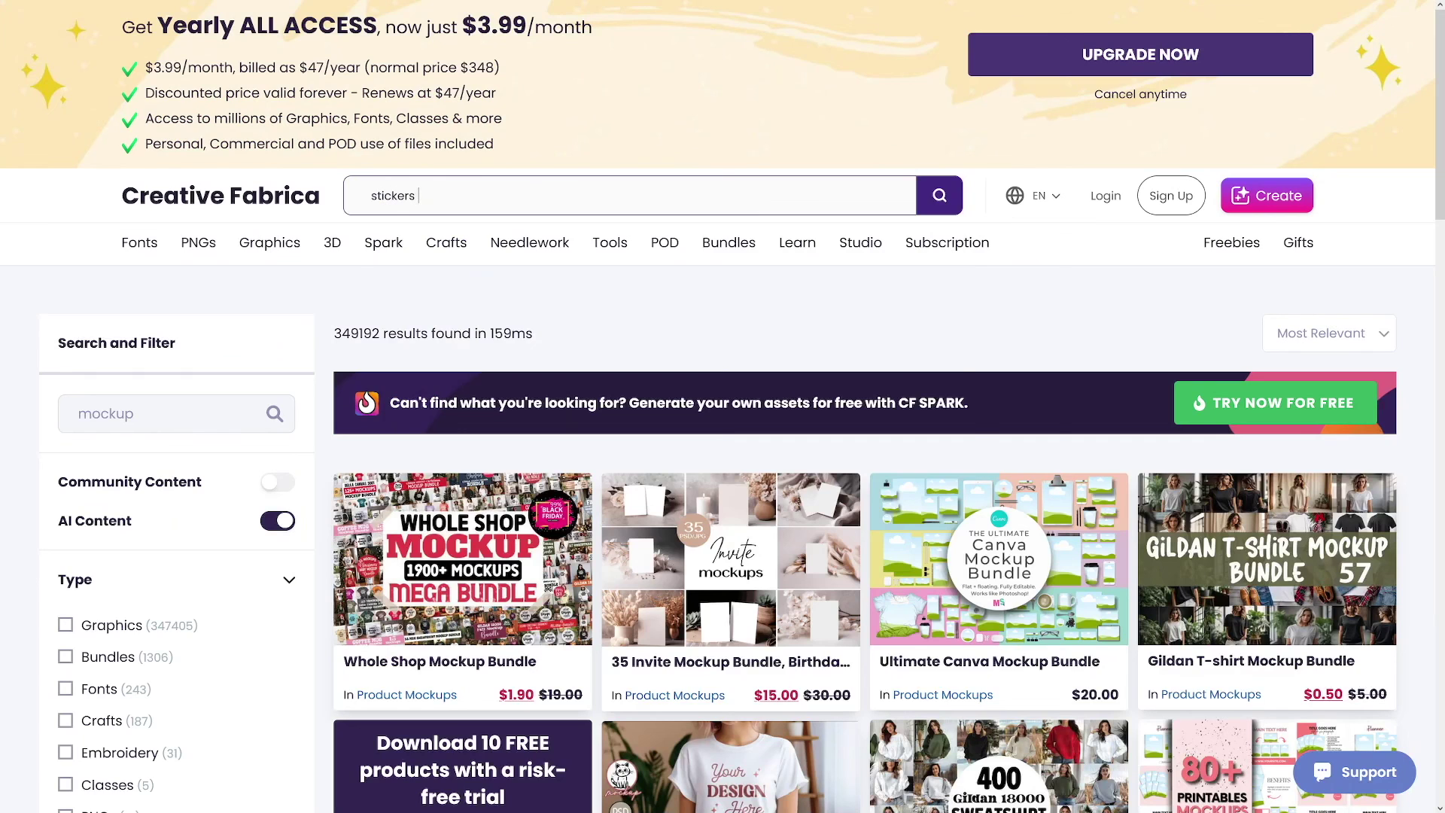
type("mockup")
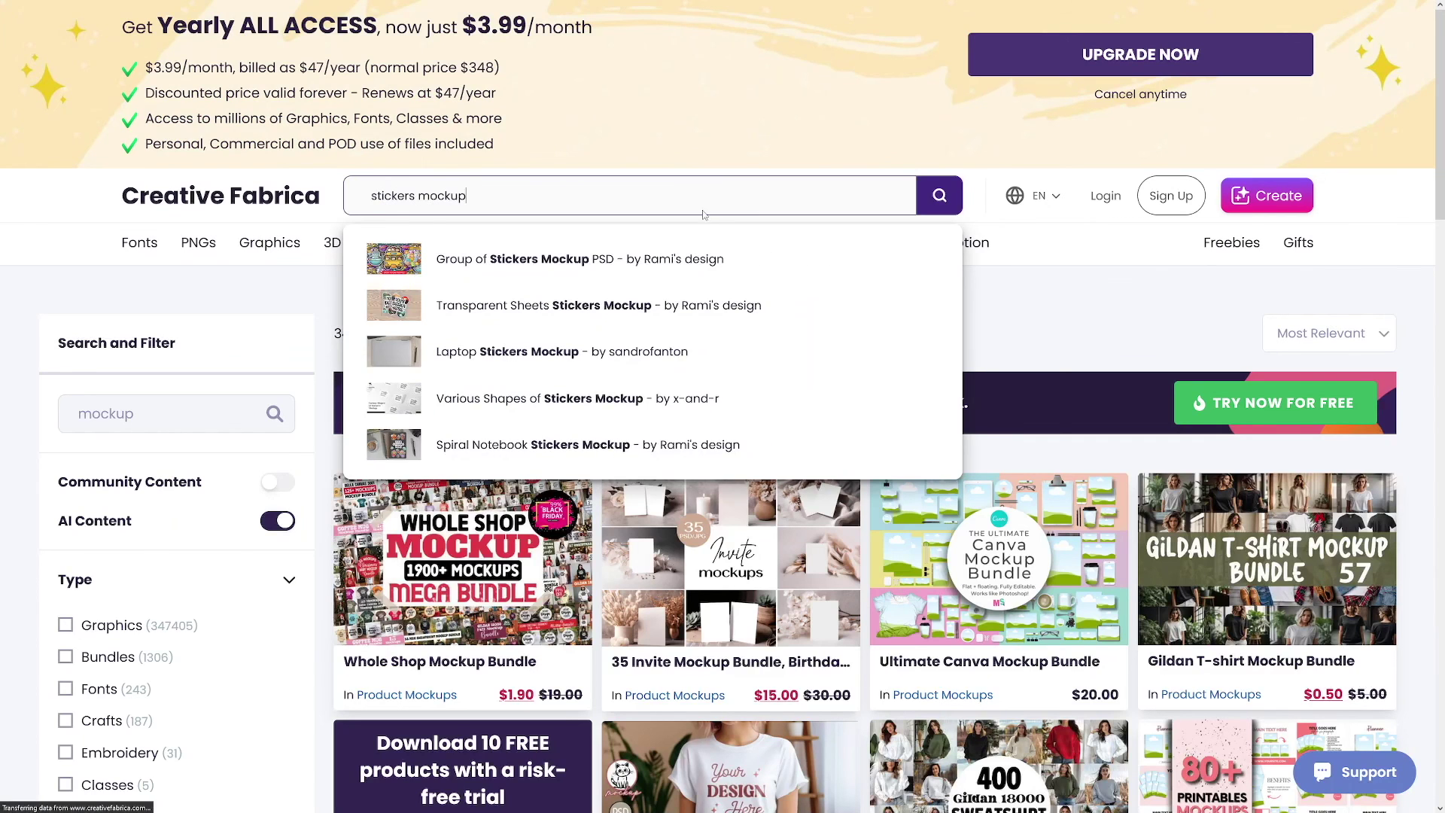
key("Return")
scroll(845, 136, "down", 4)
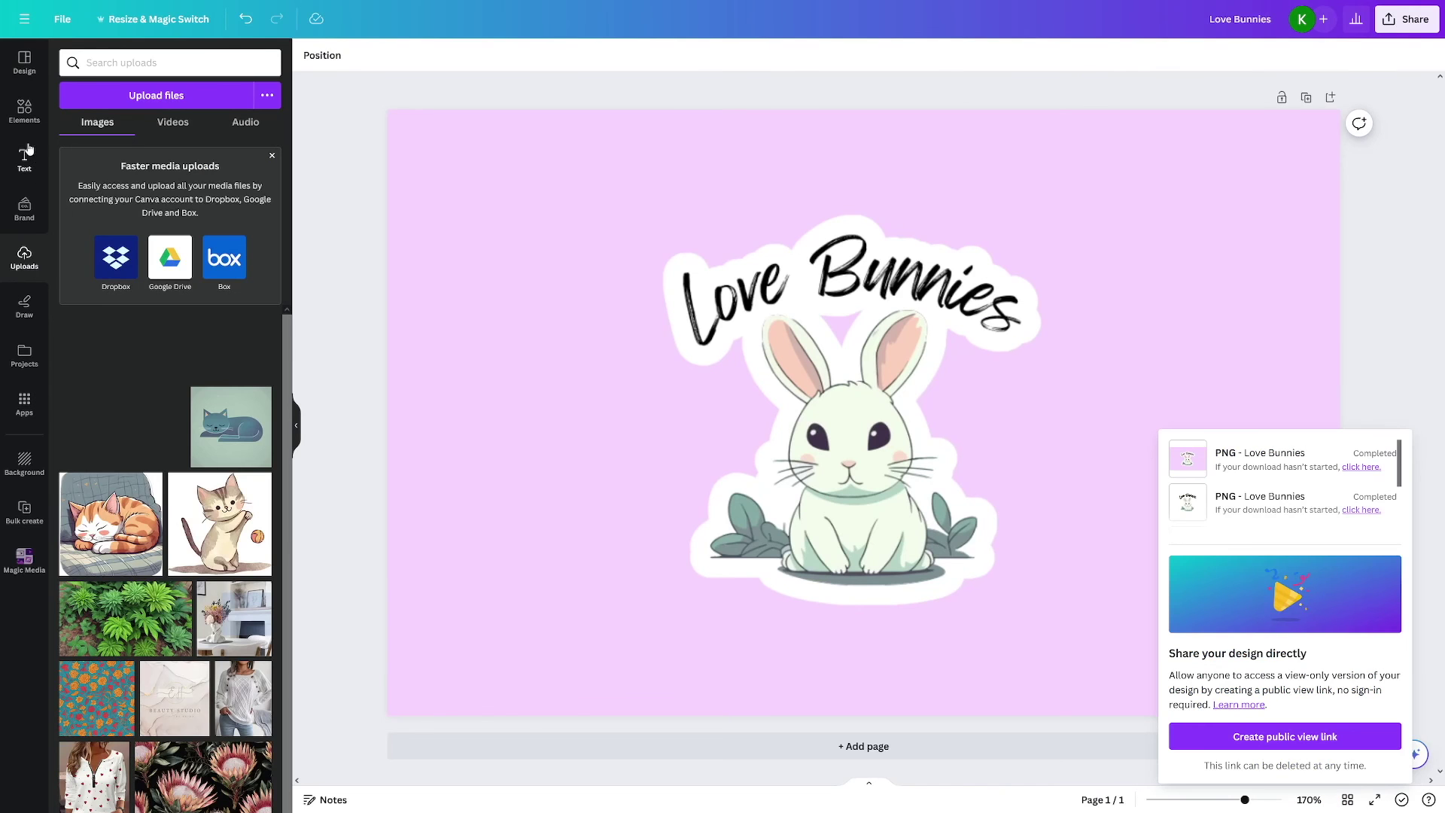
In the Love Bunnies design in Canva, search the photo elements for mockup and browse the results.
left_click(24, 110)
left_click(84, 87)
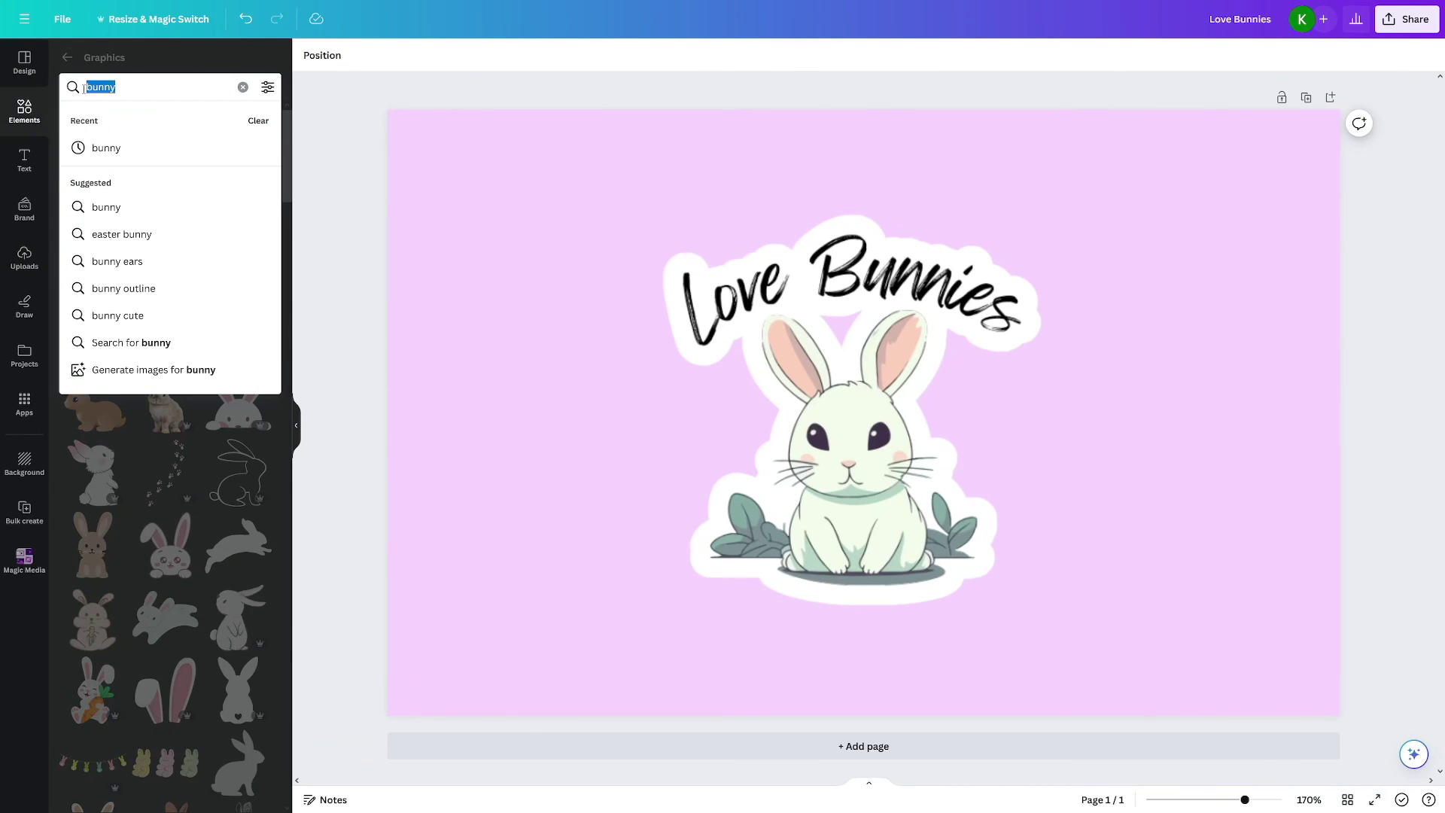
left_click(101, 64)
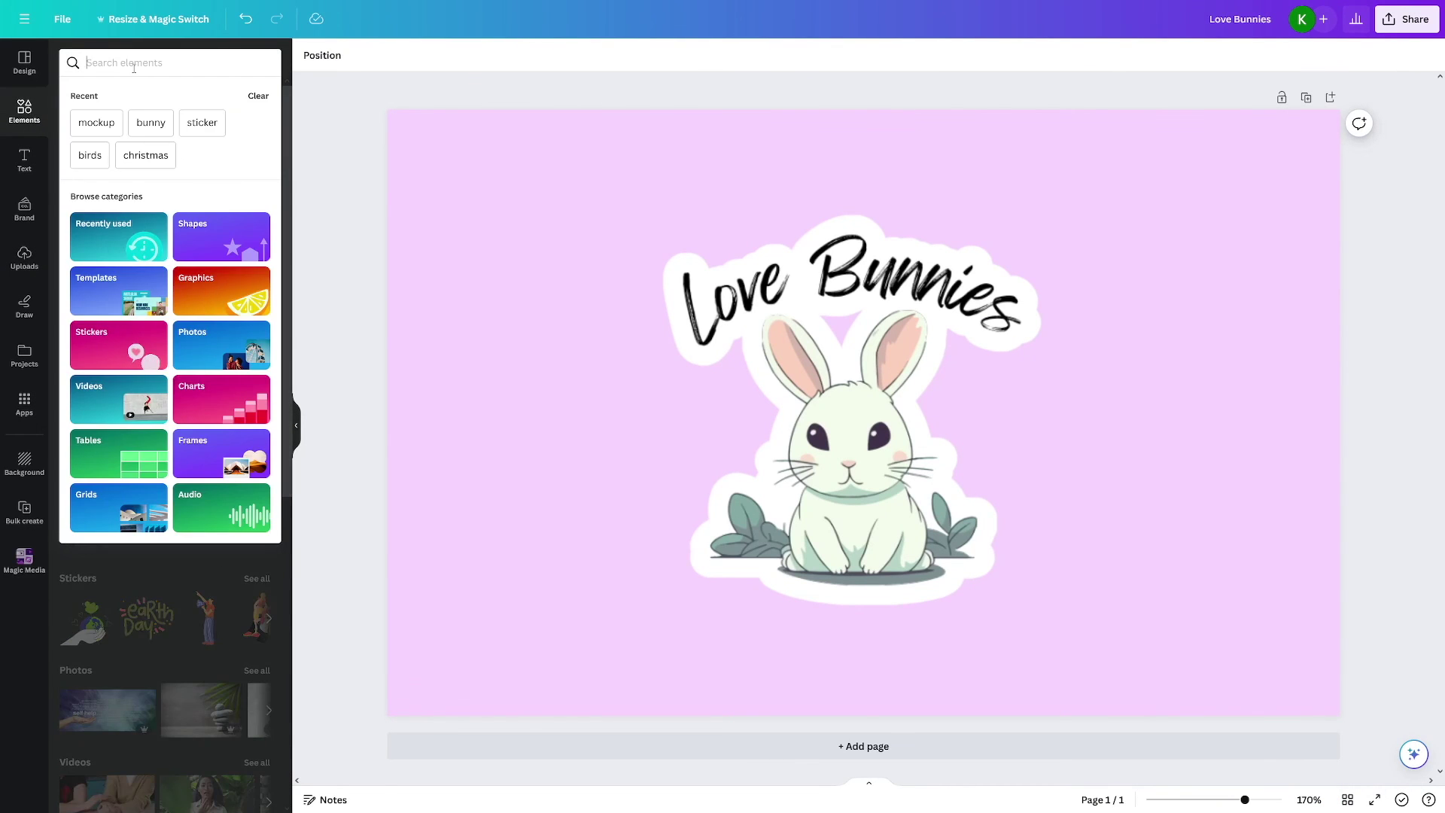
left_click(217, 357)
left_click(151, 87)
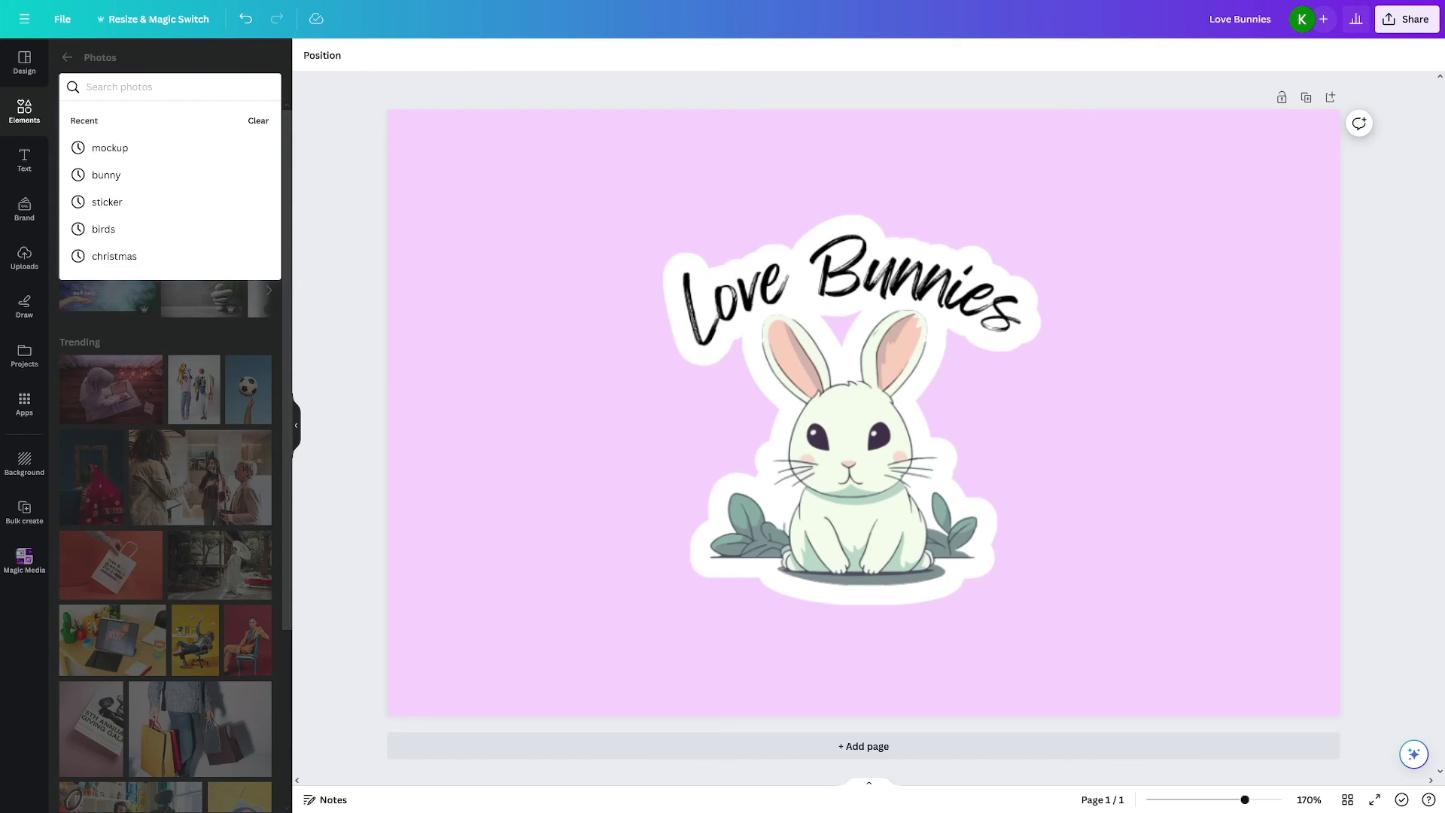
type("mockup")
key("Return")
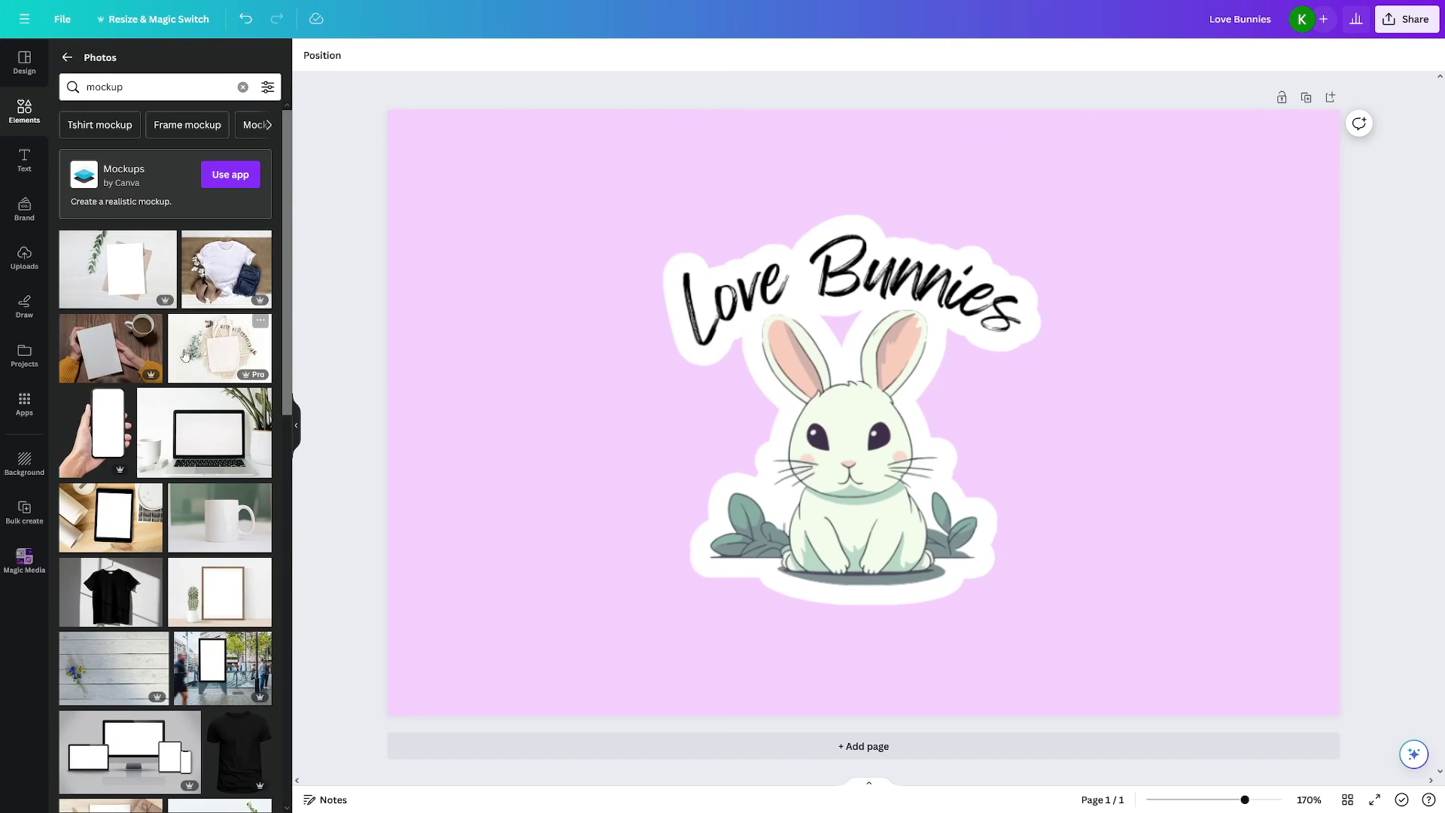
scroll(225, 371, "down", 5)
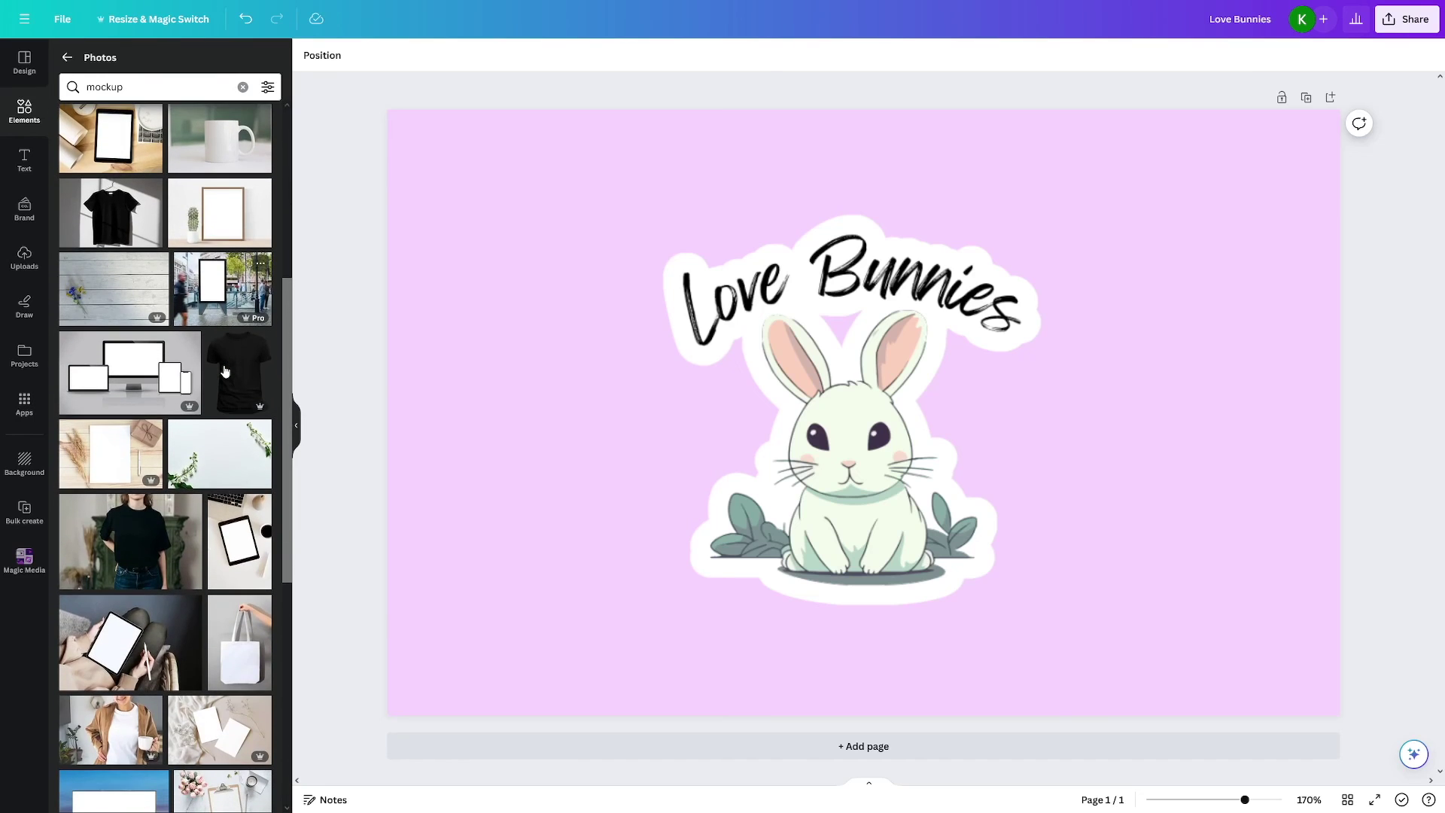
scroll(224, 371, "down", 4)
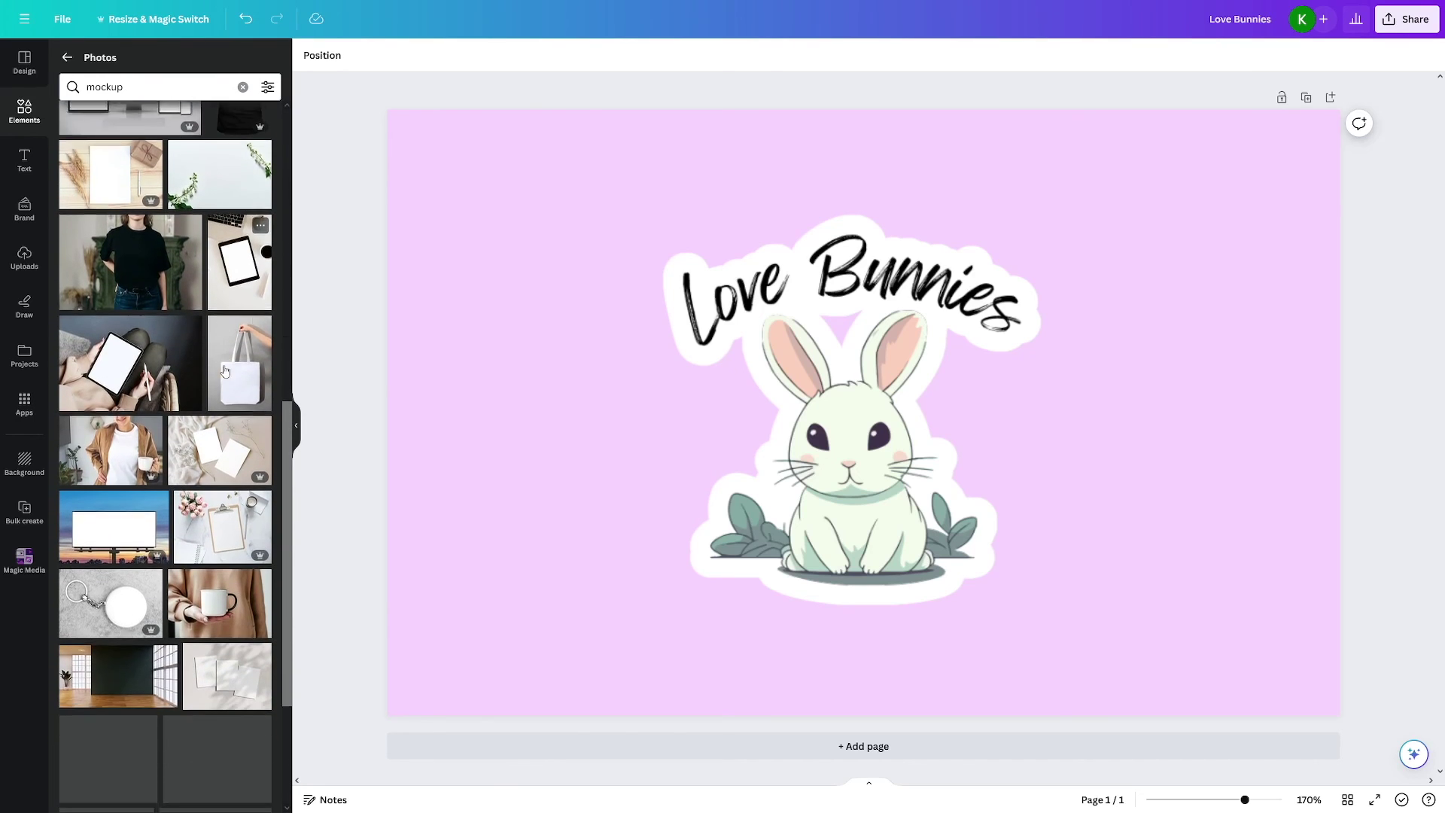
scroll(224, 372, "down", 3)
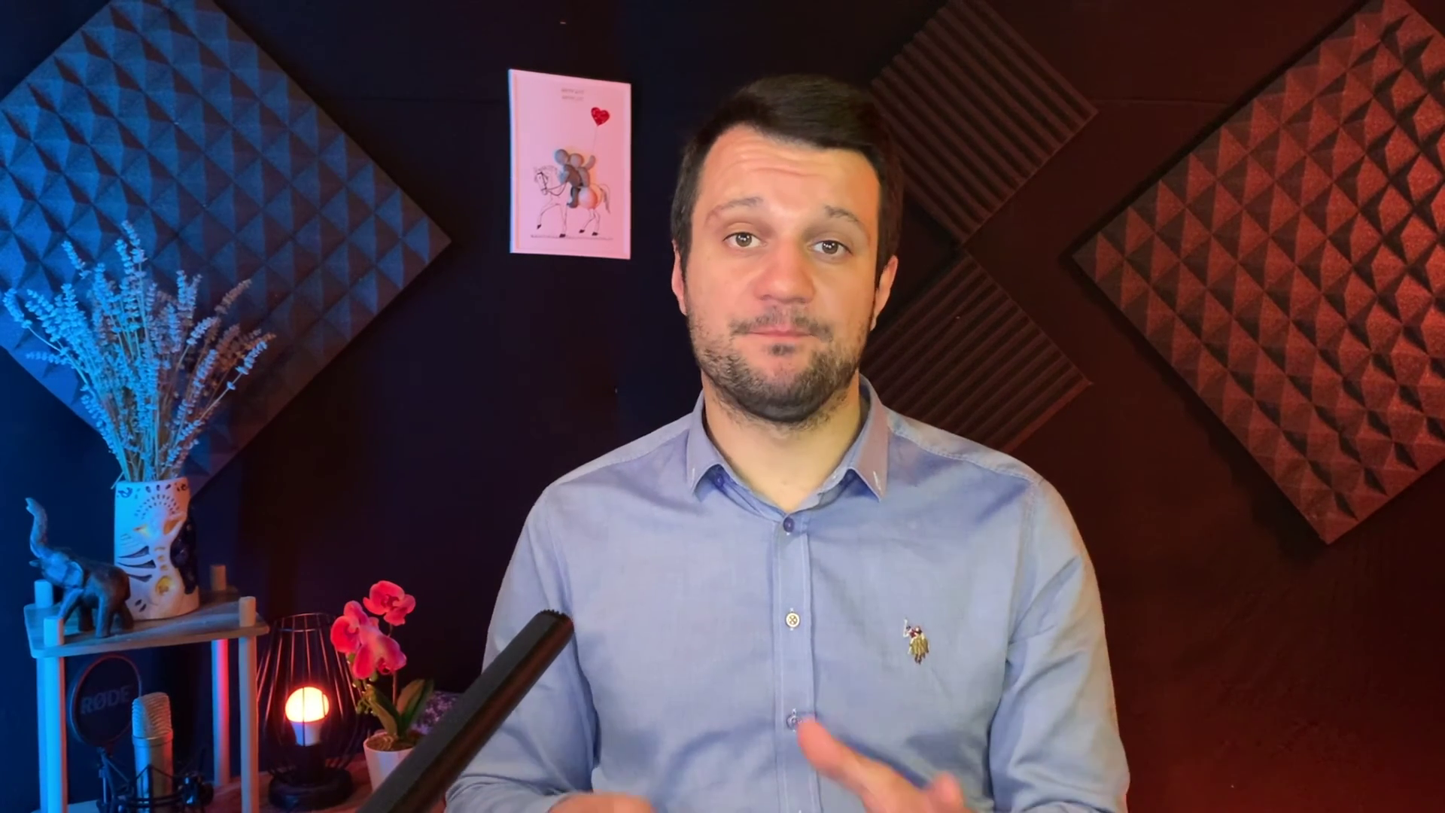